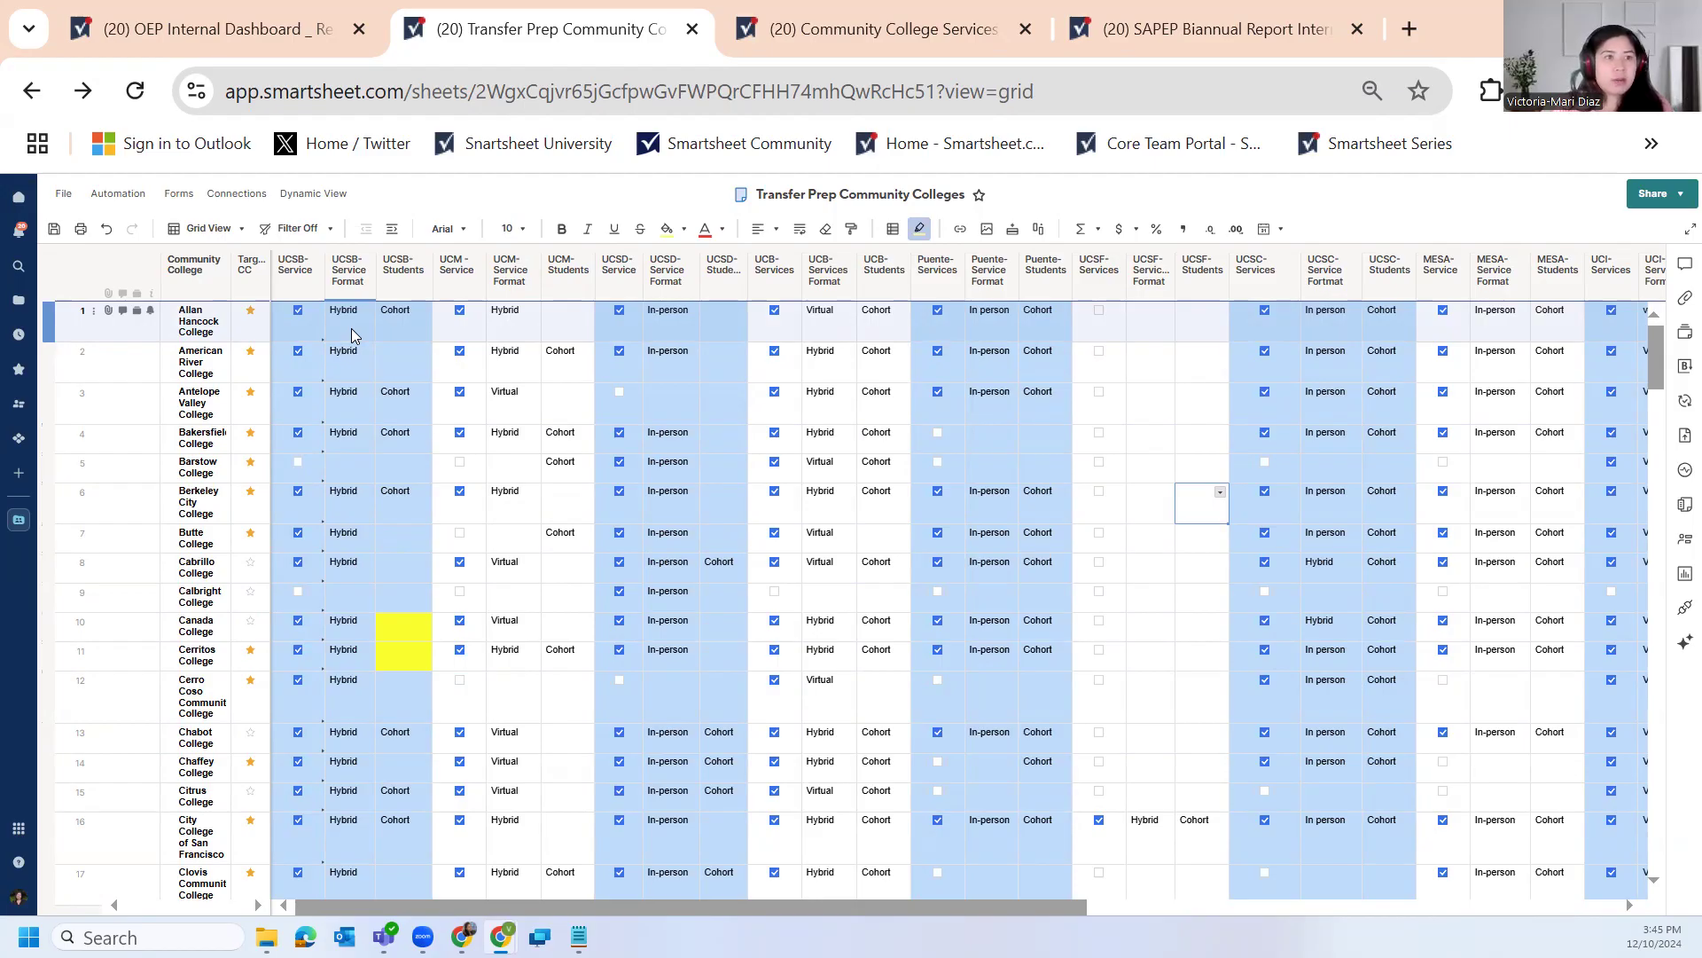
Check the sheet summary of Transfer Prep Community Colleges, then switch to the Community College Services Summary sheet
{"action": "left_click", "coordinate": [1683, 507]}
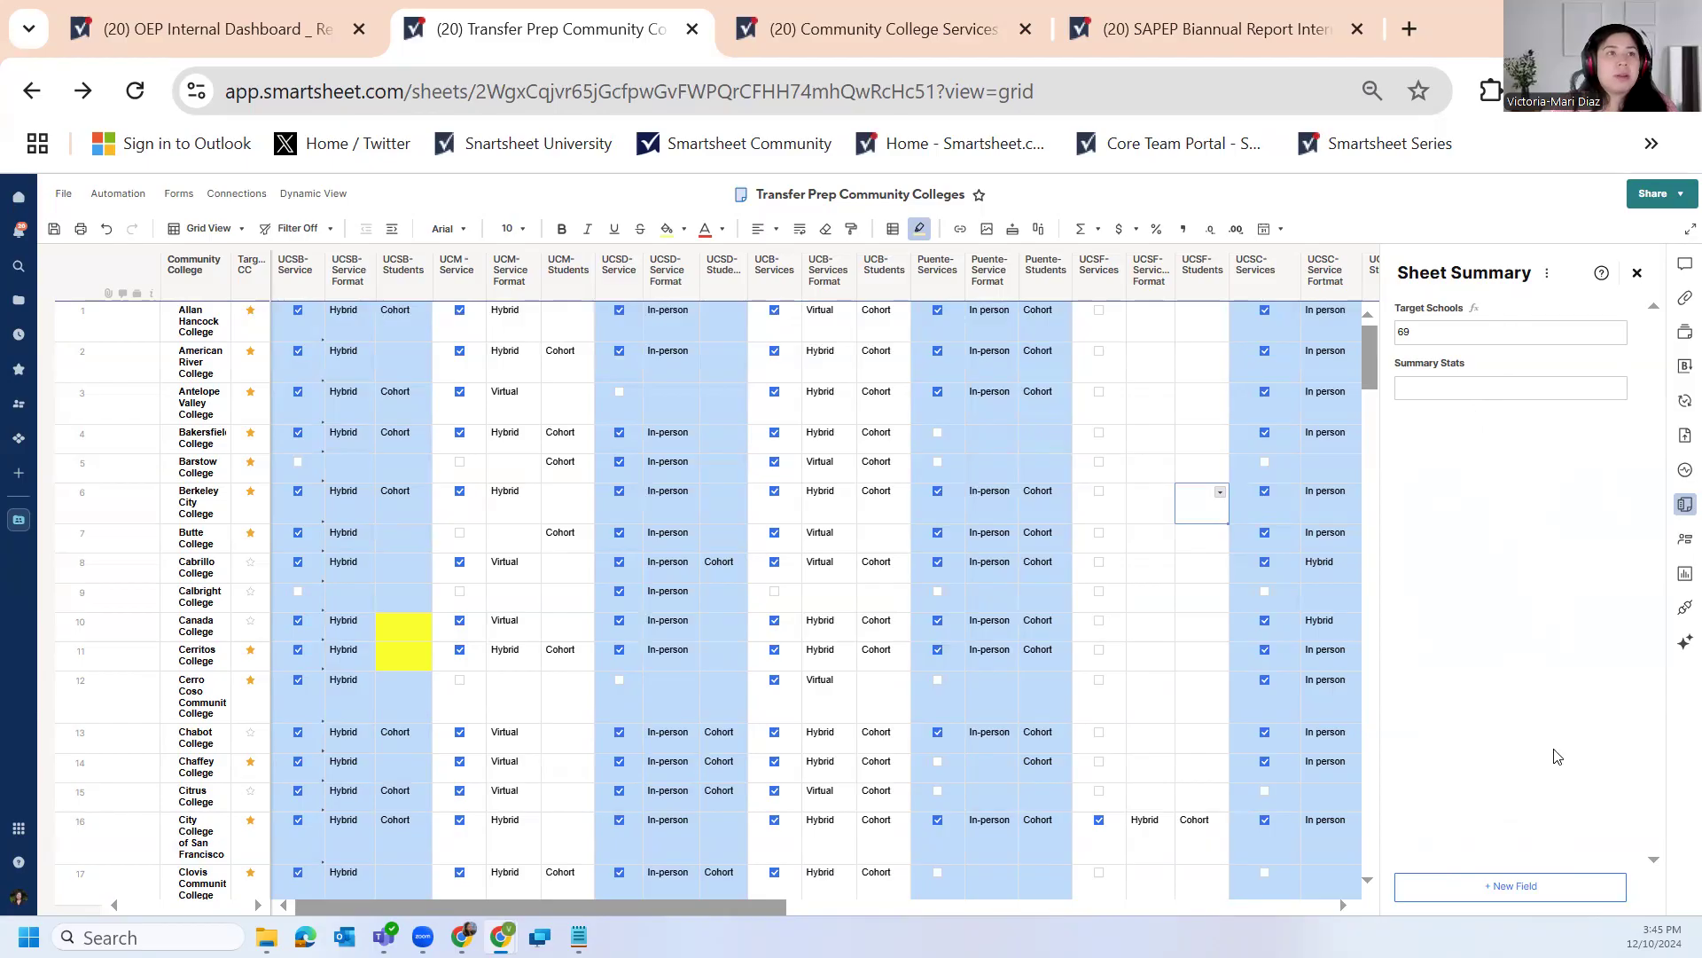
{"action": "left_click", "coordinate": [1636, 276]}
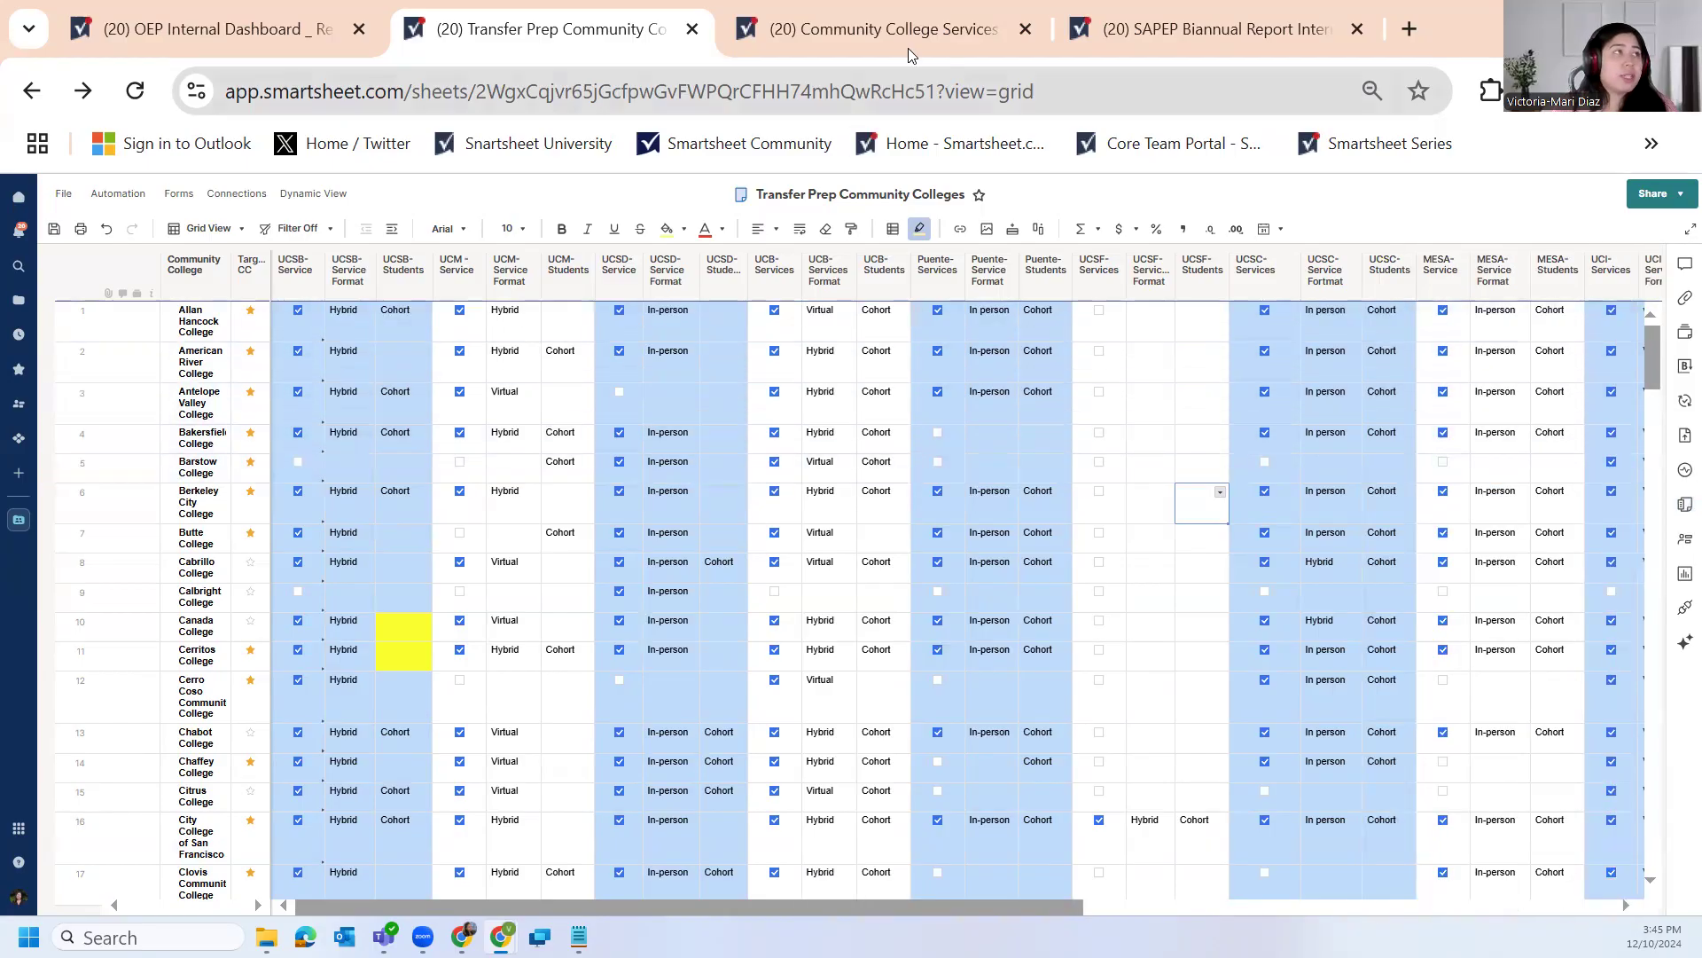
{"action": "left_click", "coordinate": [893, 27]}
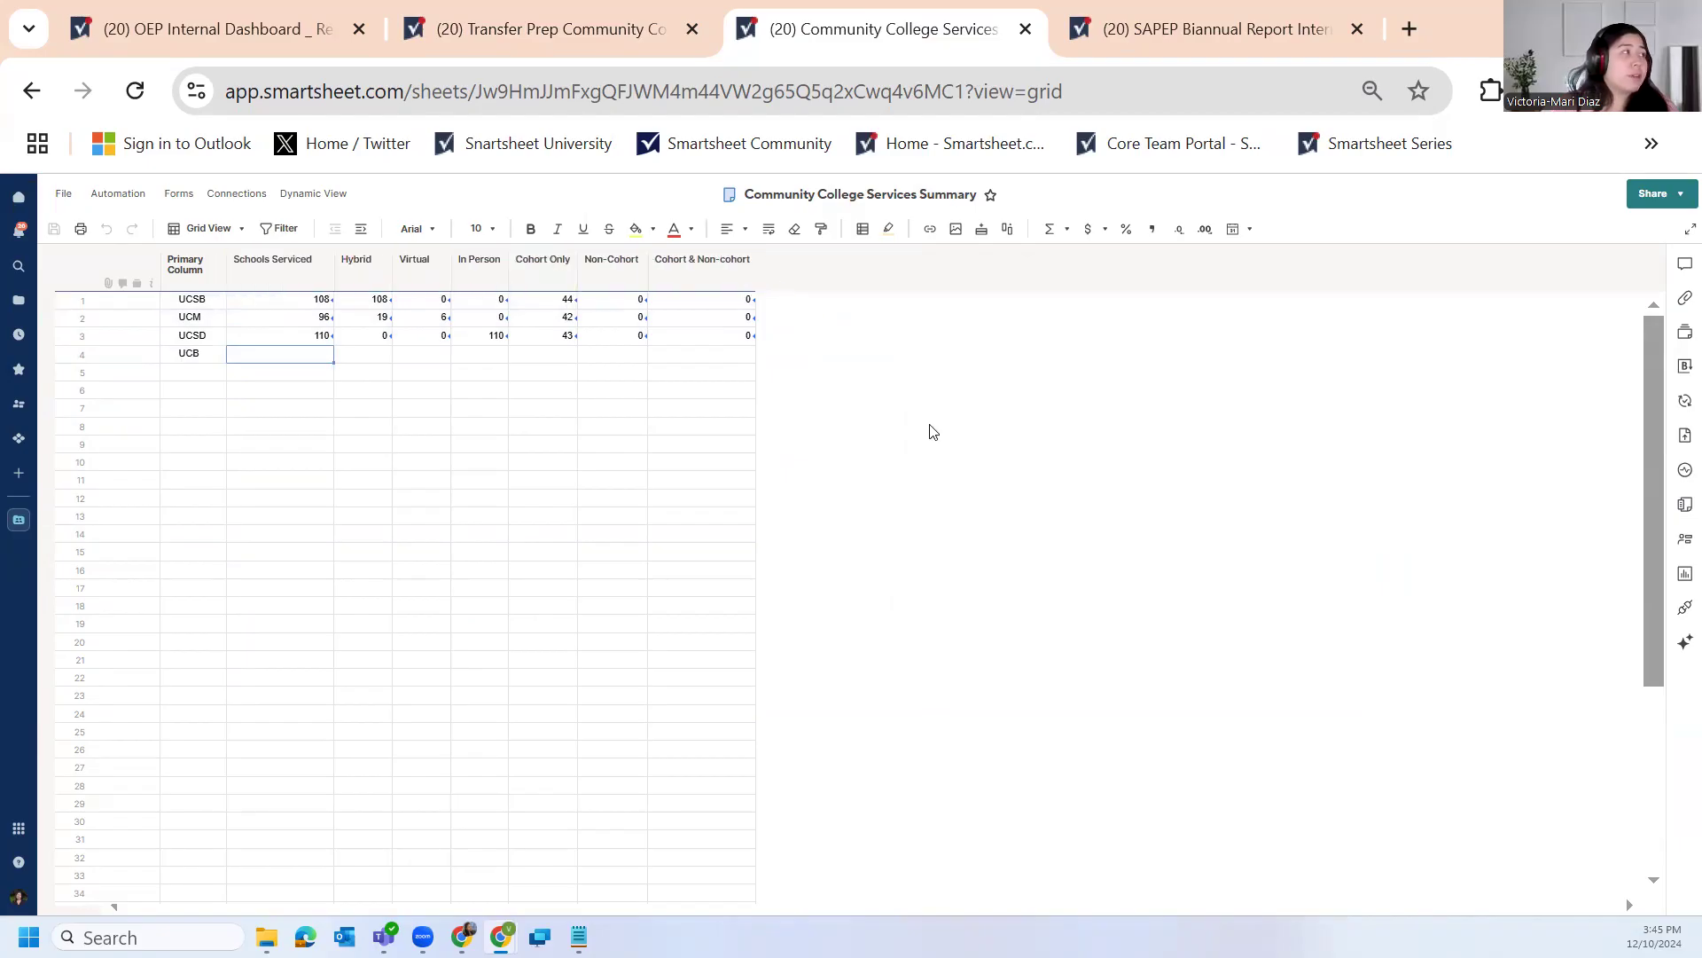
Review the Schools Serviced column, the Hybrid, Virtual and In Person columns, and the three cohort columns of the summary sheet
{"action": "left_click", "coordinate": [284, 269]}
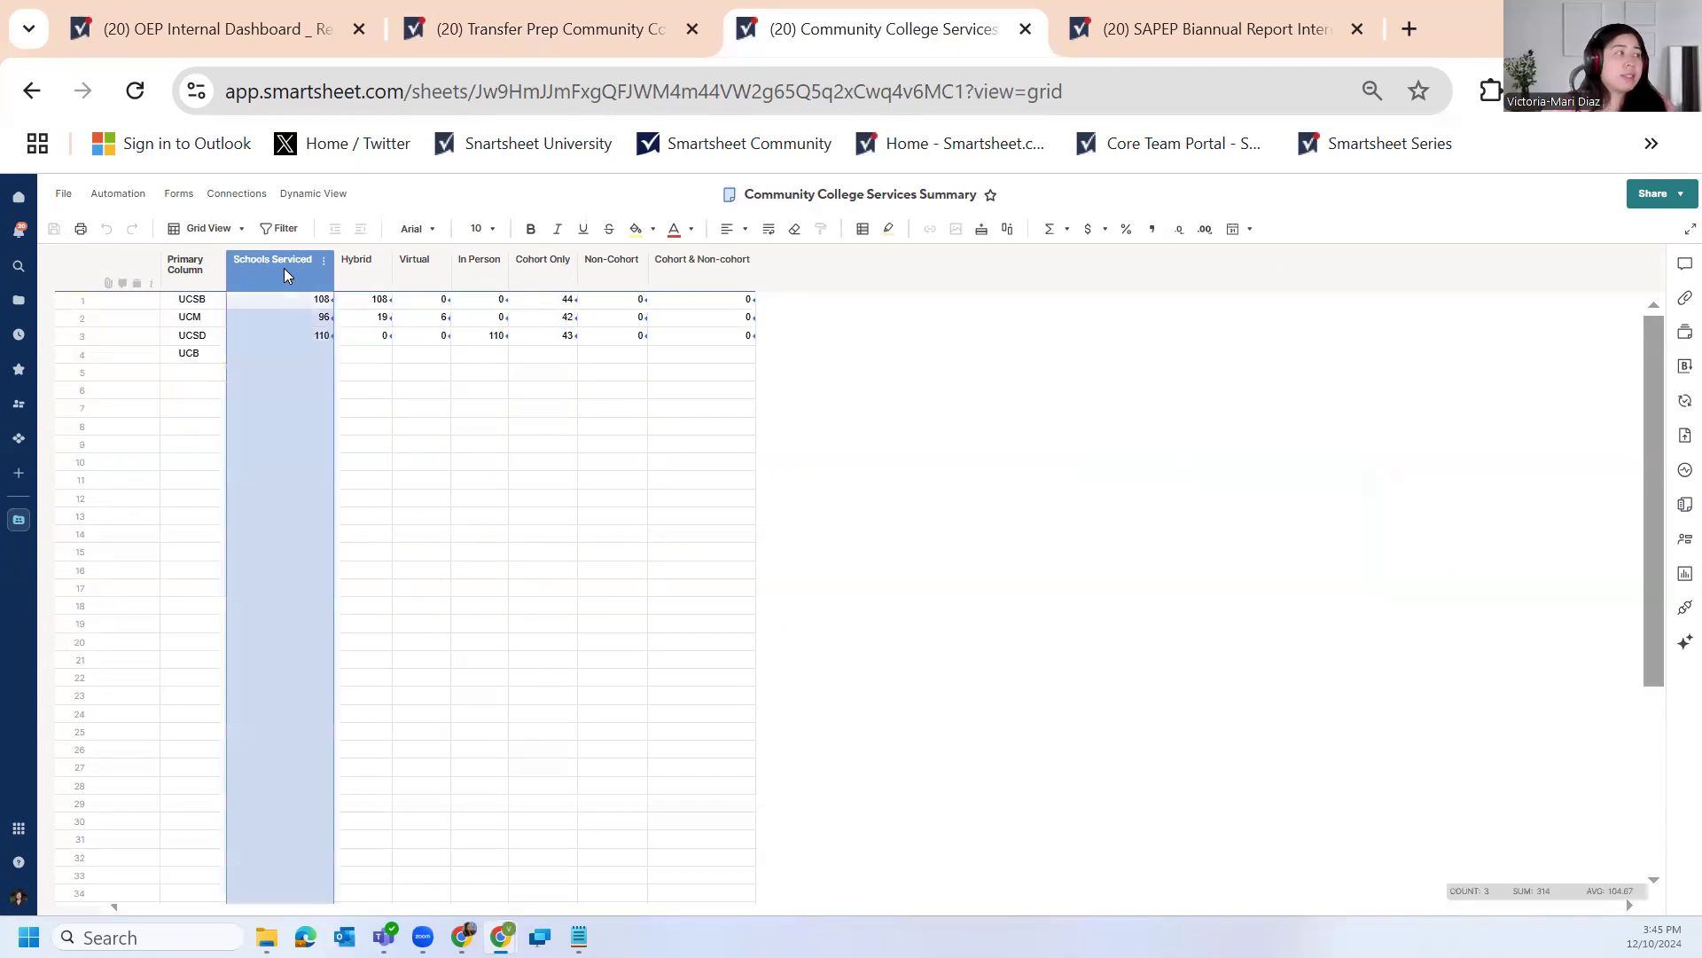
{"action": "left_click", "coordinate": [368, 270]}
{"action": "left_click", "coordinate": [474, 269], "text": "ctrl"}
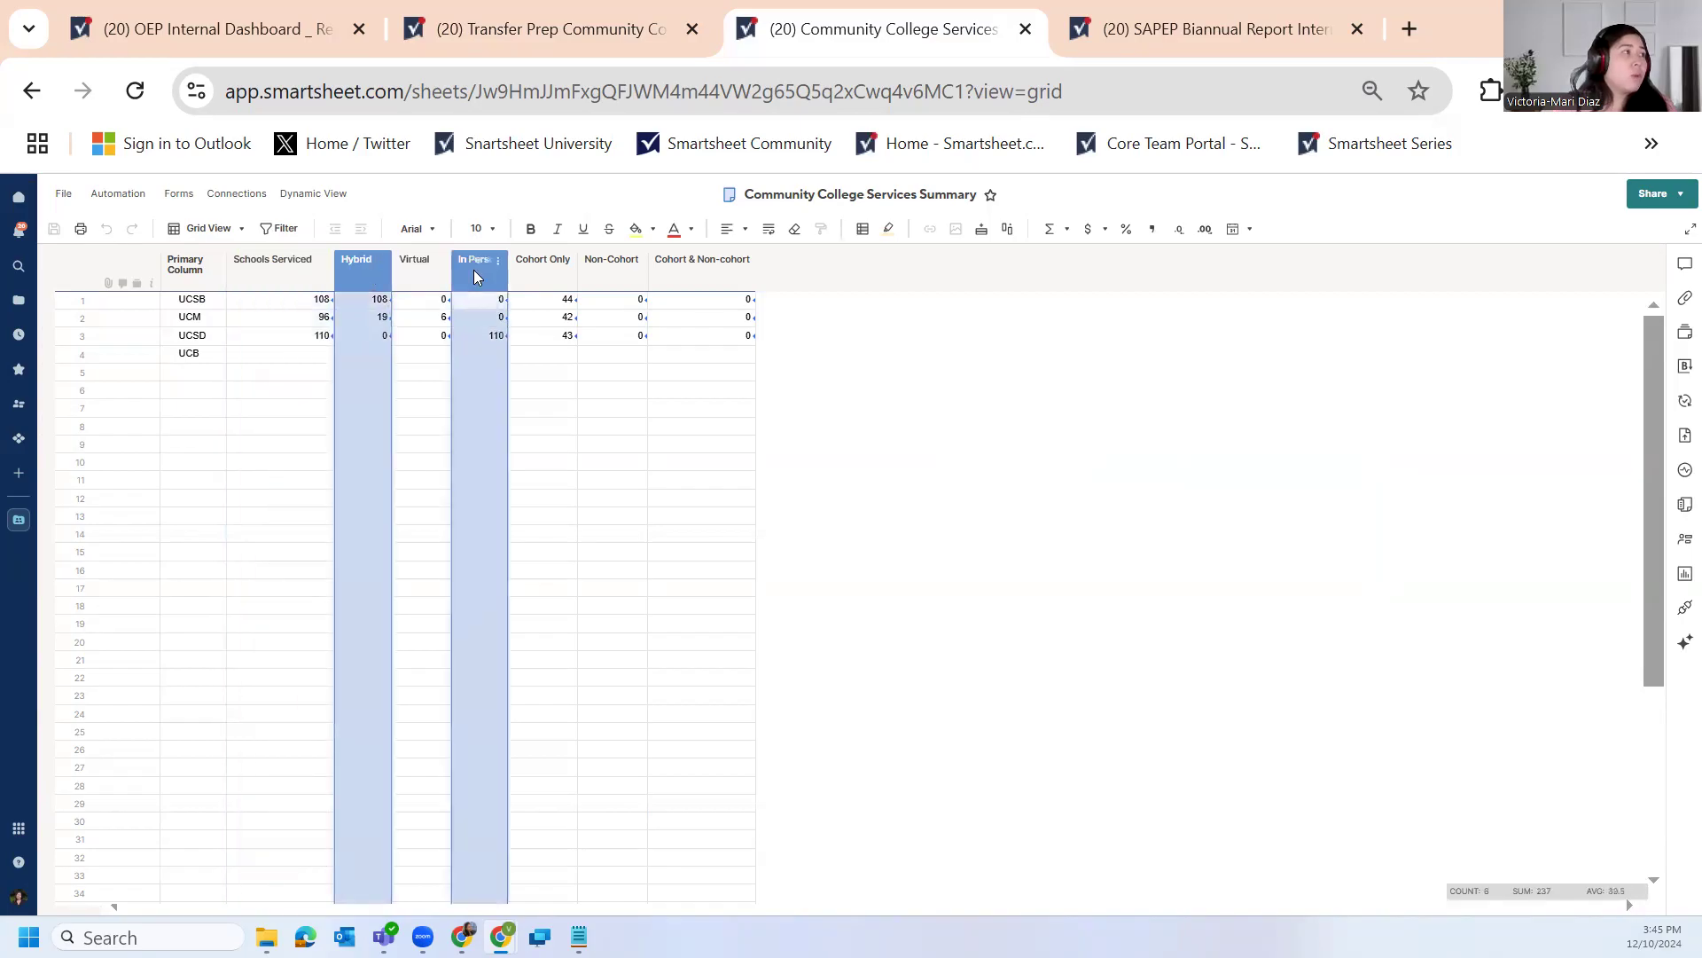
{"action": "left_click", "coordinate": [420, 266], "text": "ctrl"}
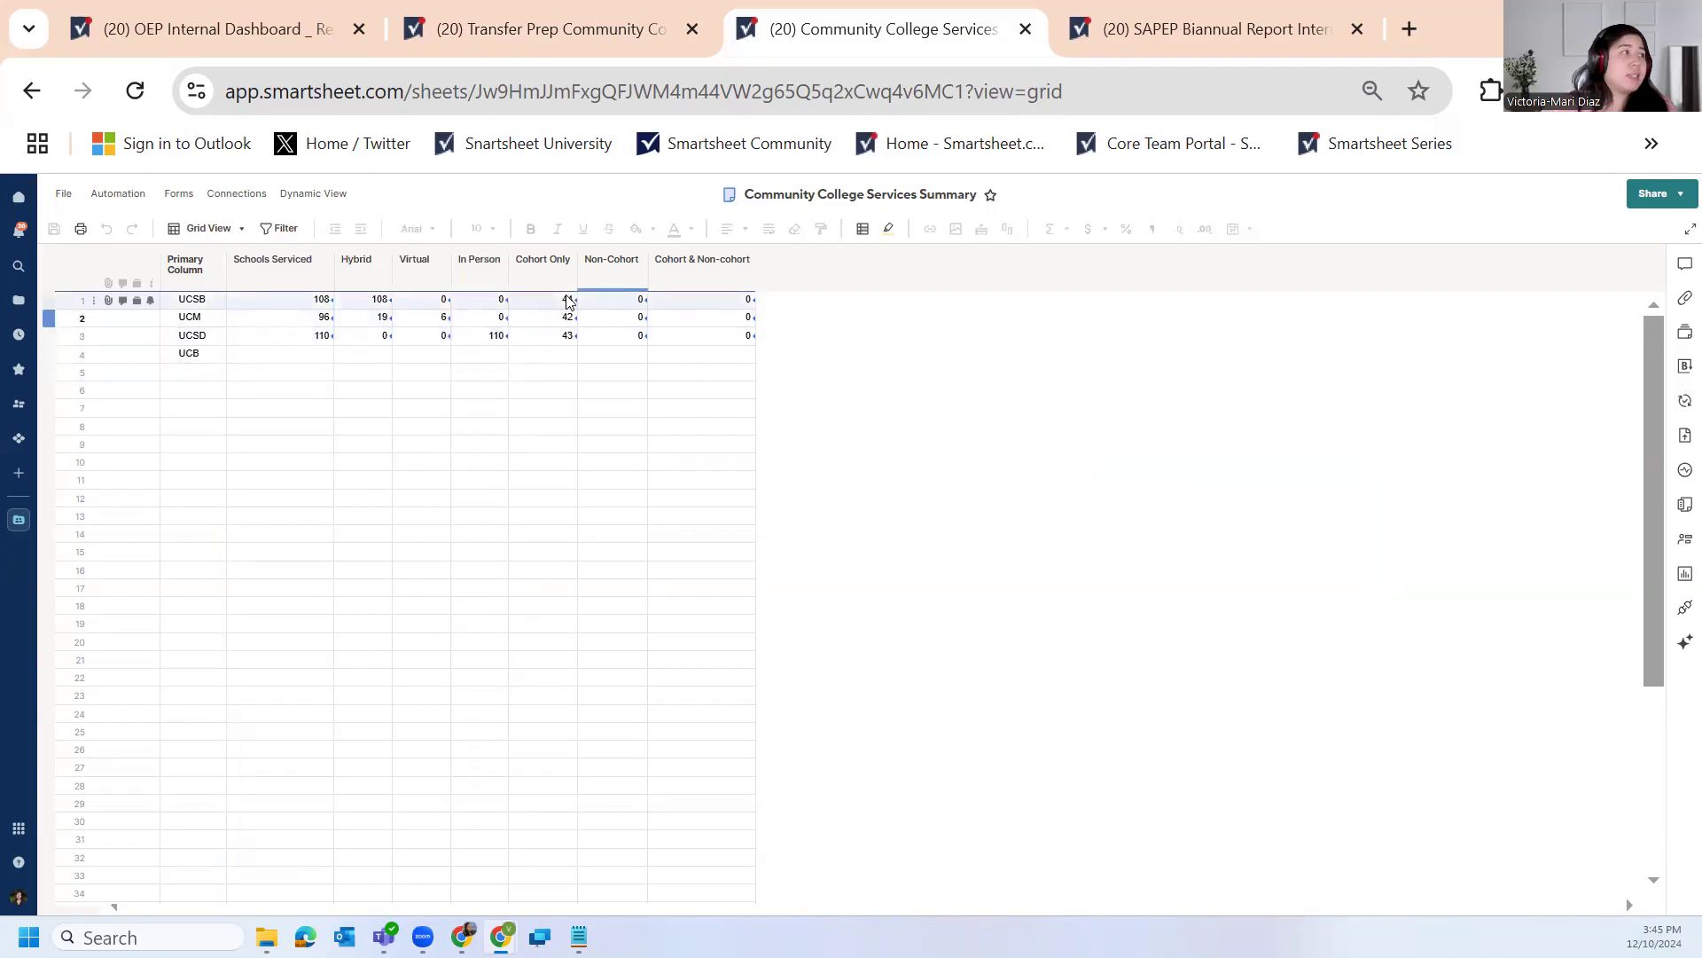
{"action": "left_click", "coordinate": [544, 280]}
{"action": "left_click", "coordinate": [704, 270], "text": "shift"}
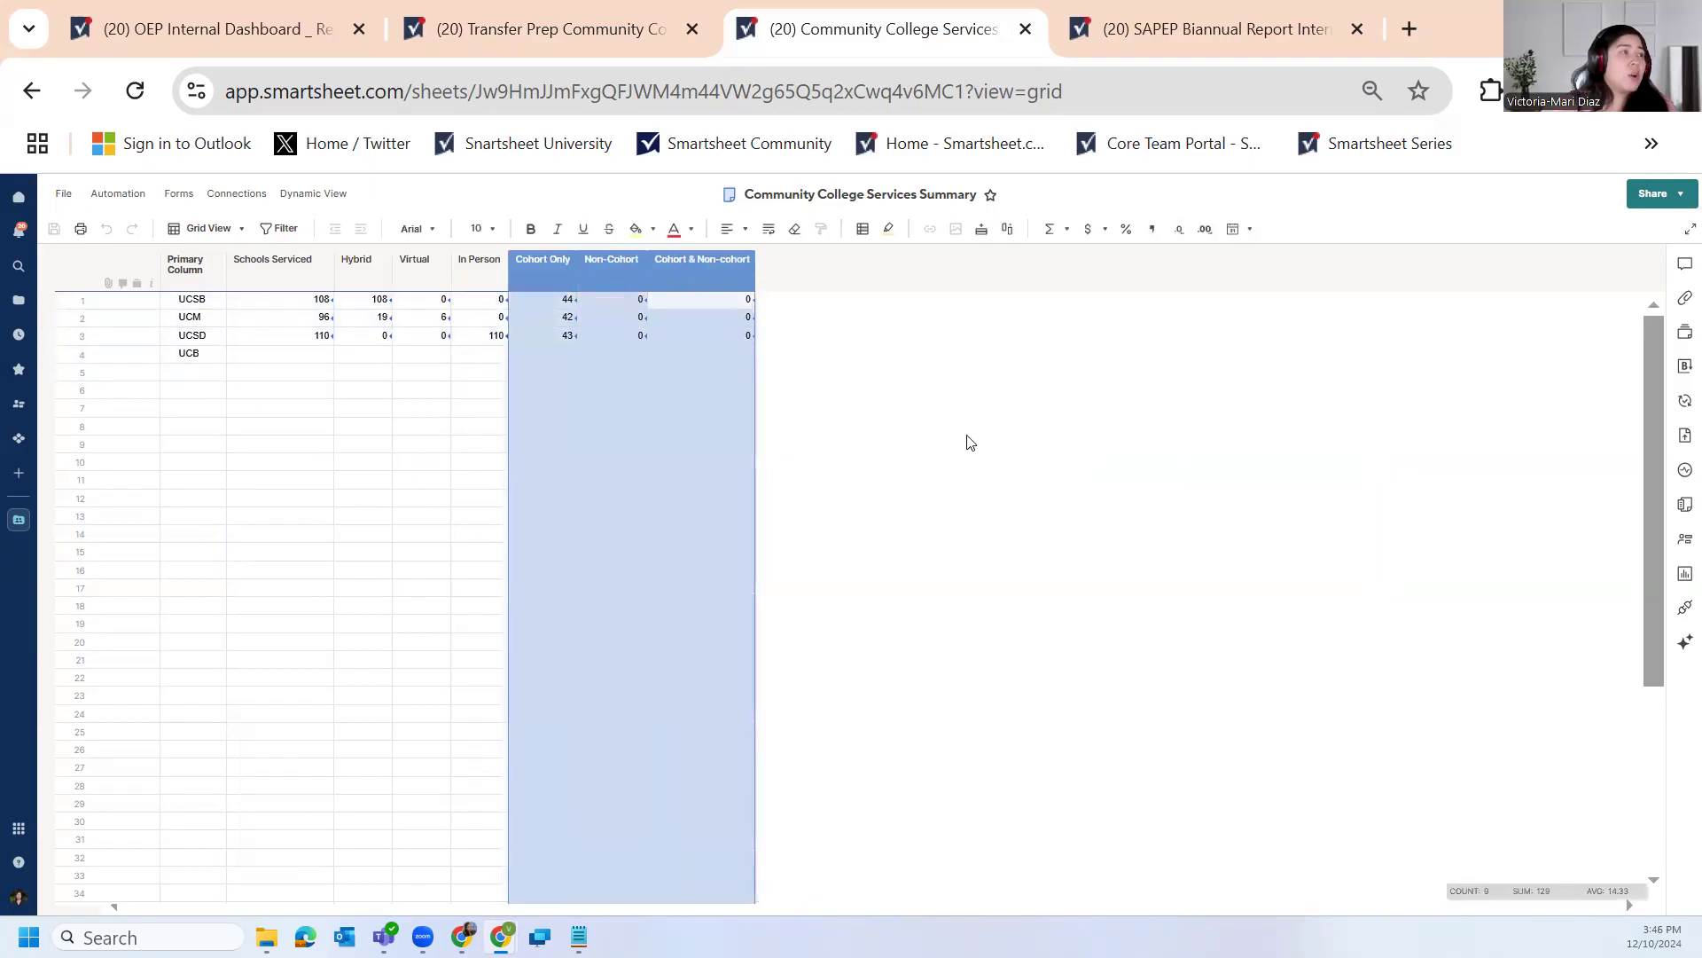
{"action": "left_click", "coordinate": [997, 506]}
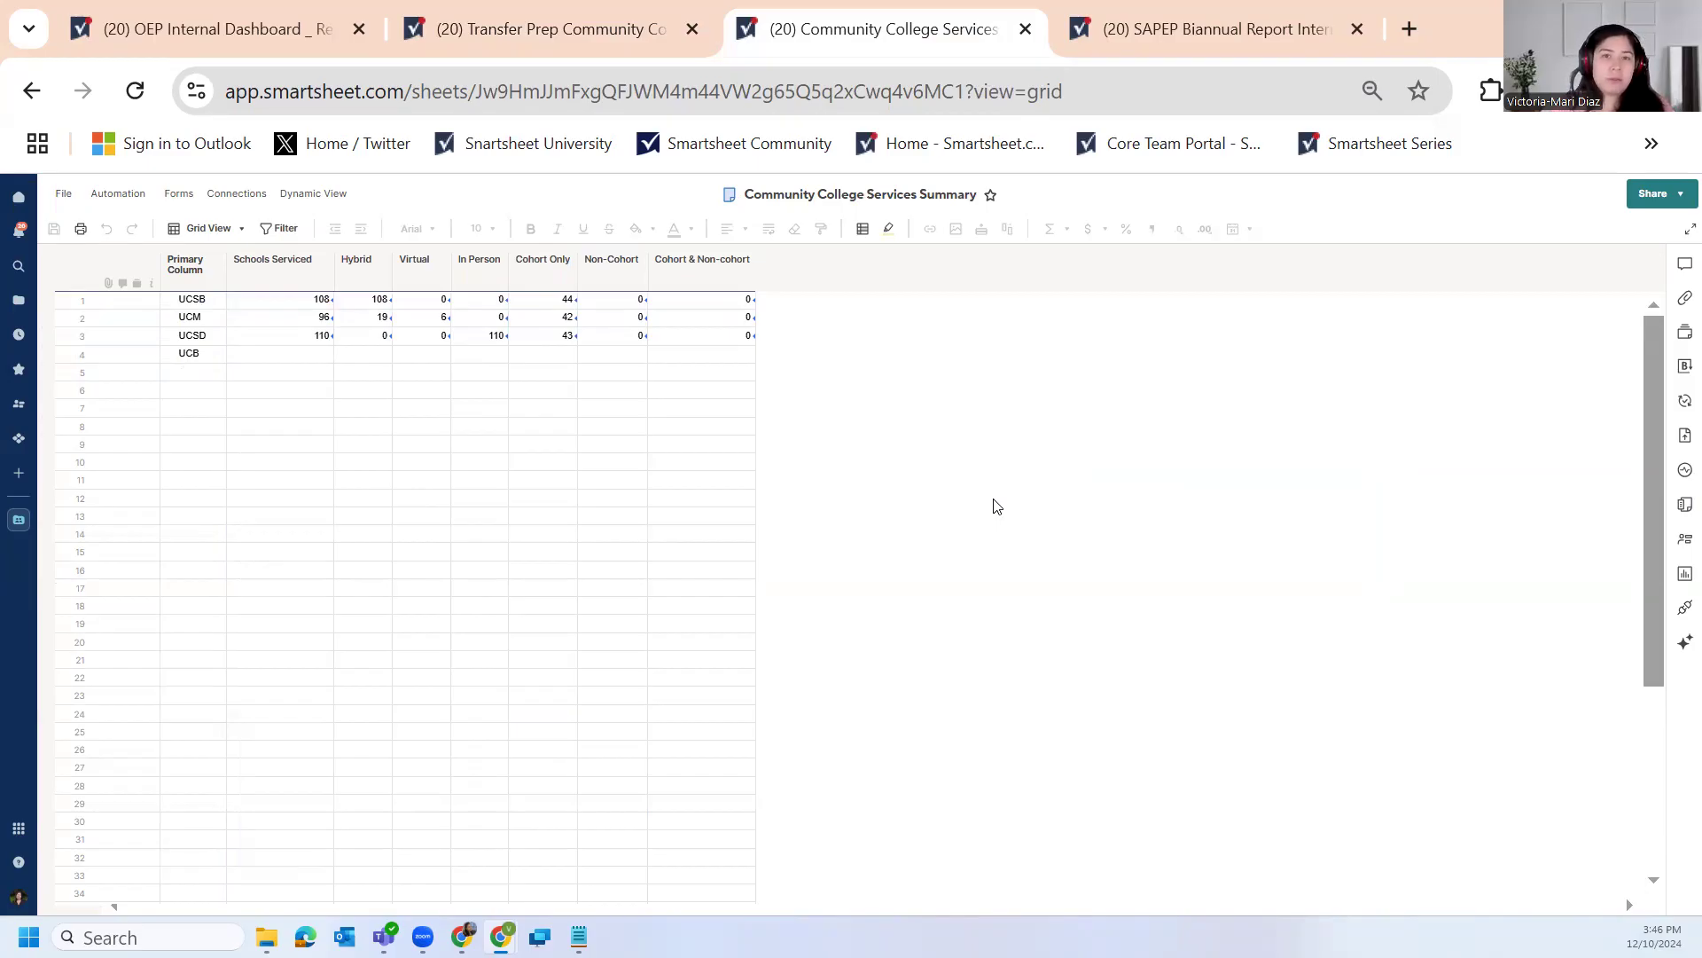
Start a COUNTIF formula in the Schools Serviced cell of the UCB row
{"action": "left_click", "coordinate": [318, 358]}
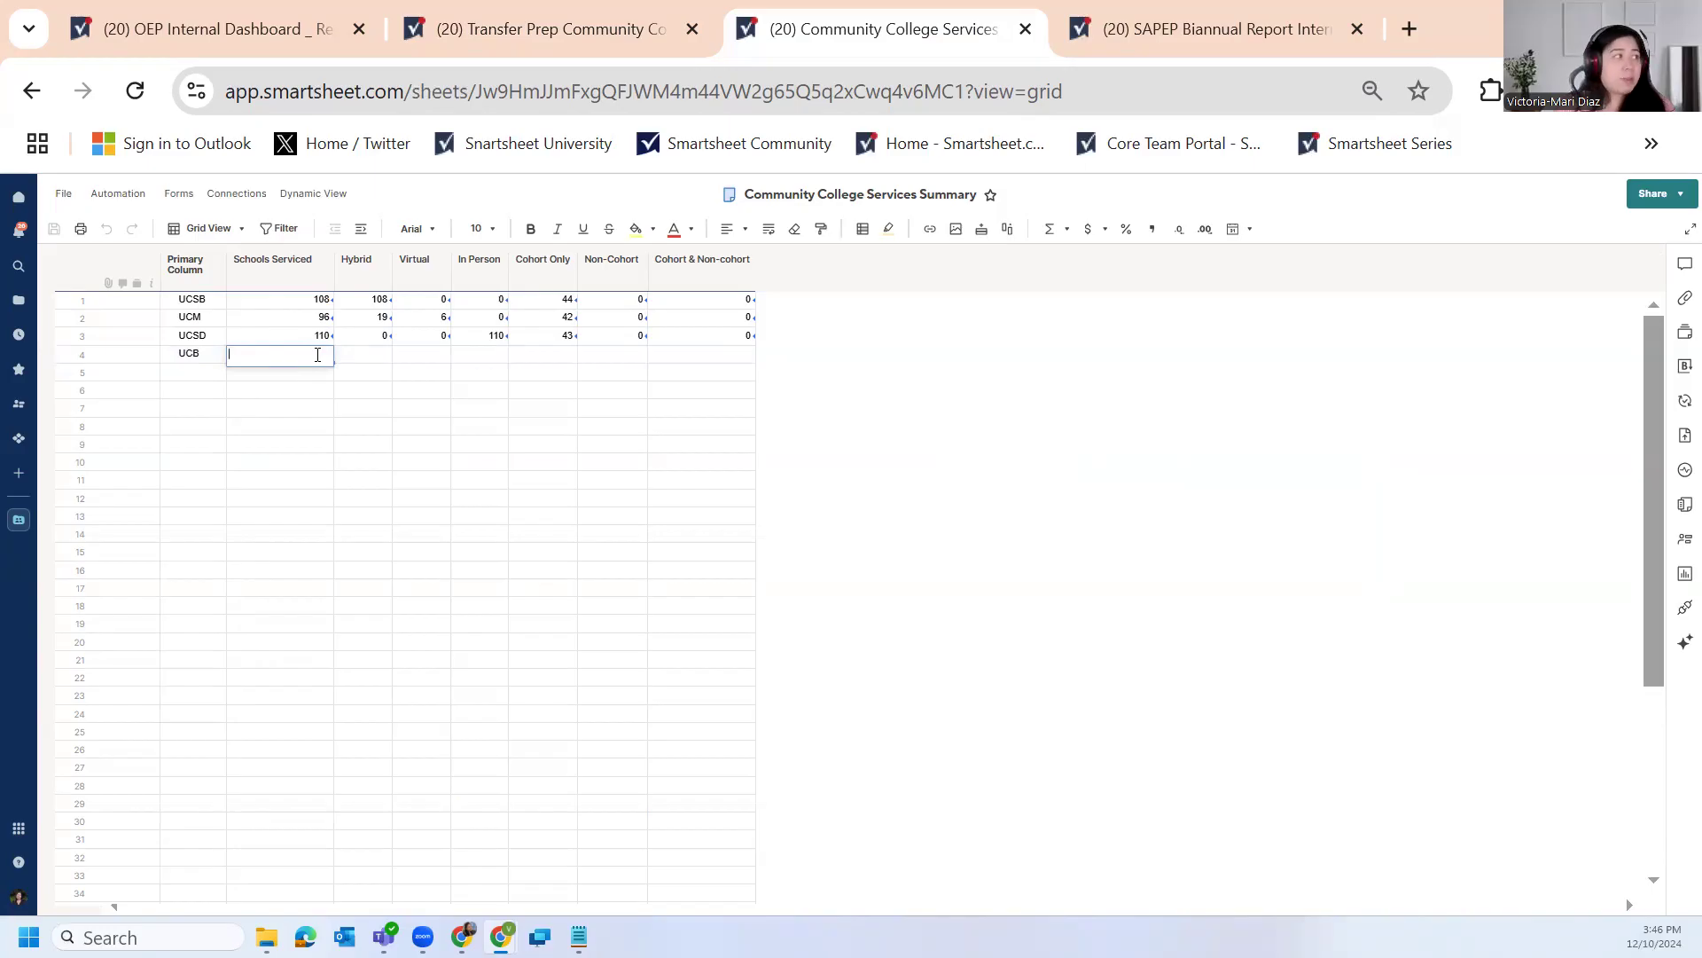
{"action": "type", "text": "="}
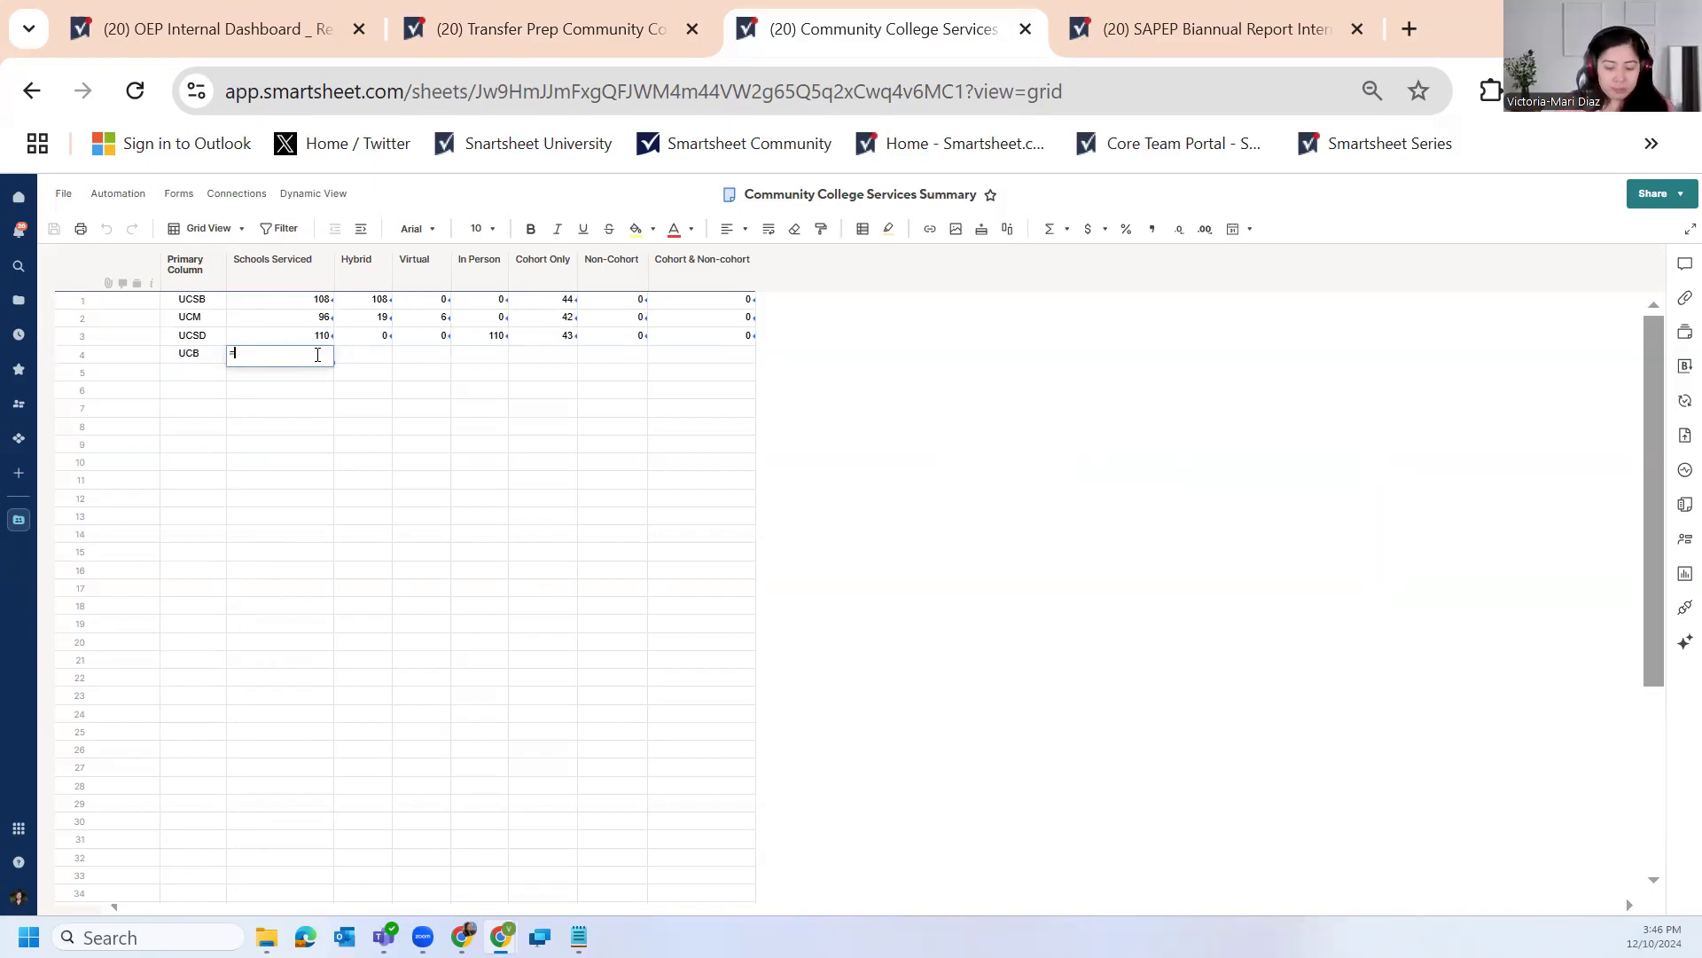
{"action": "type", "text": "countif"}
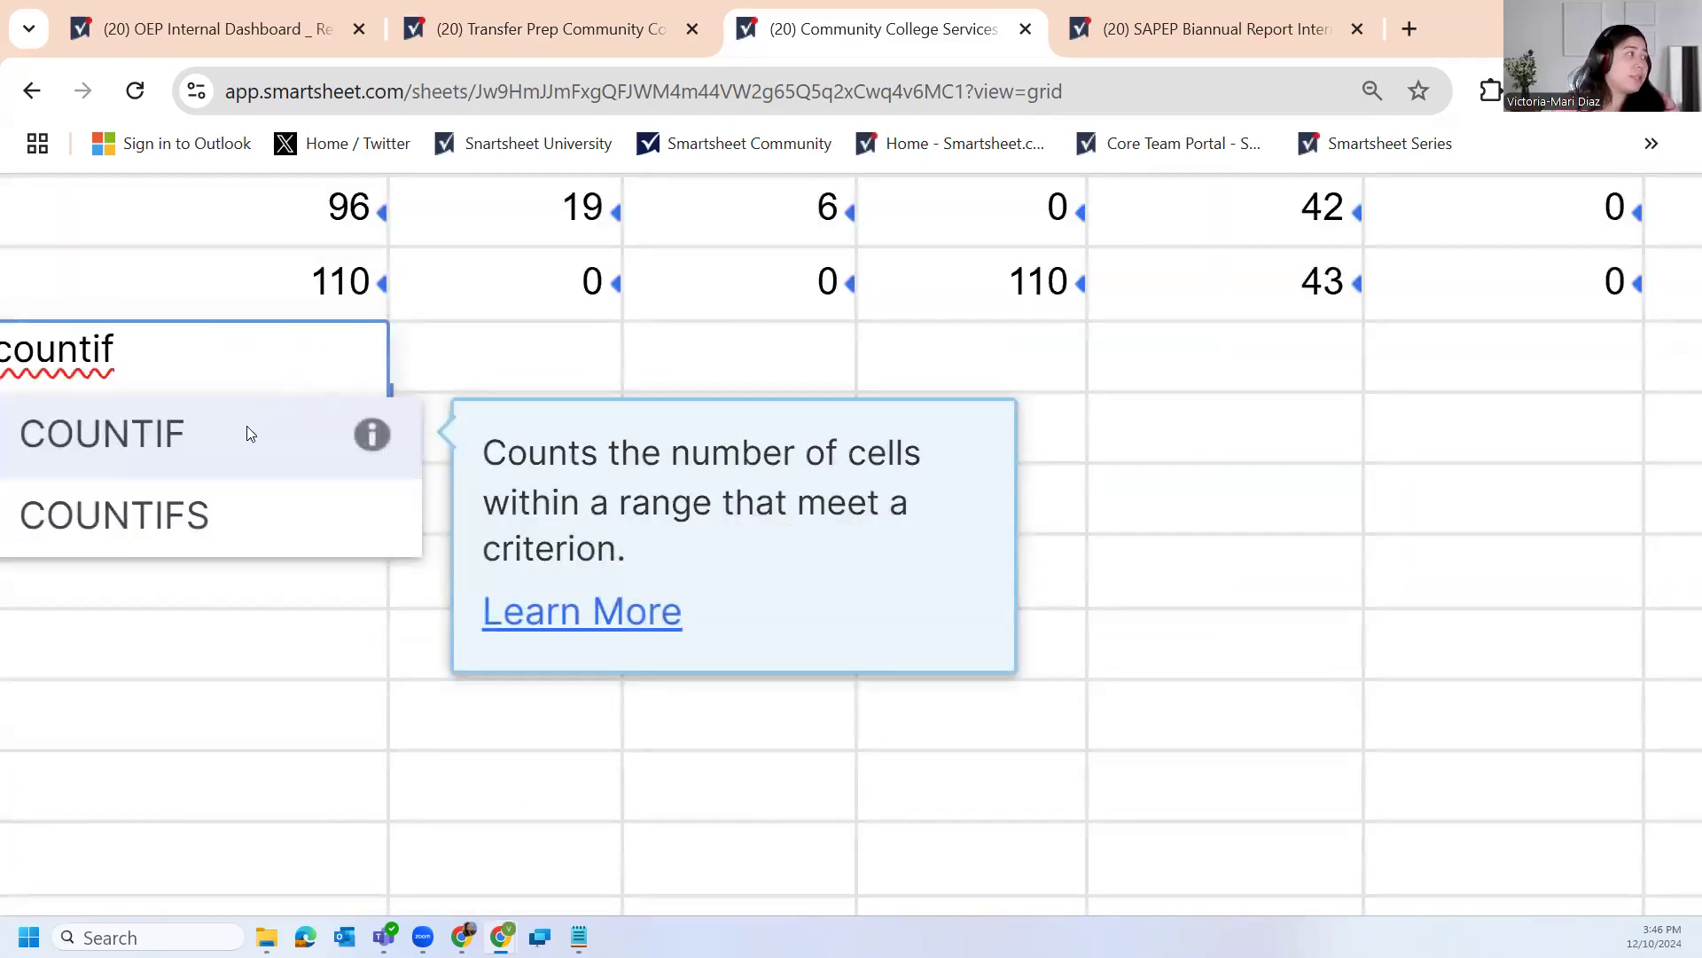
{"action": "scroll", "coordinate": [231, 420], "scroll_direction": "left", "scroll_amount": 1}
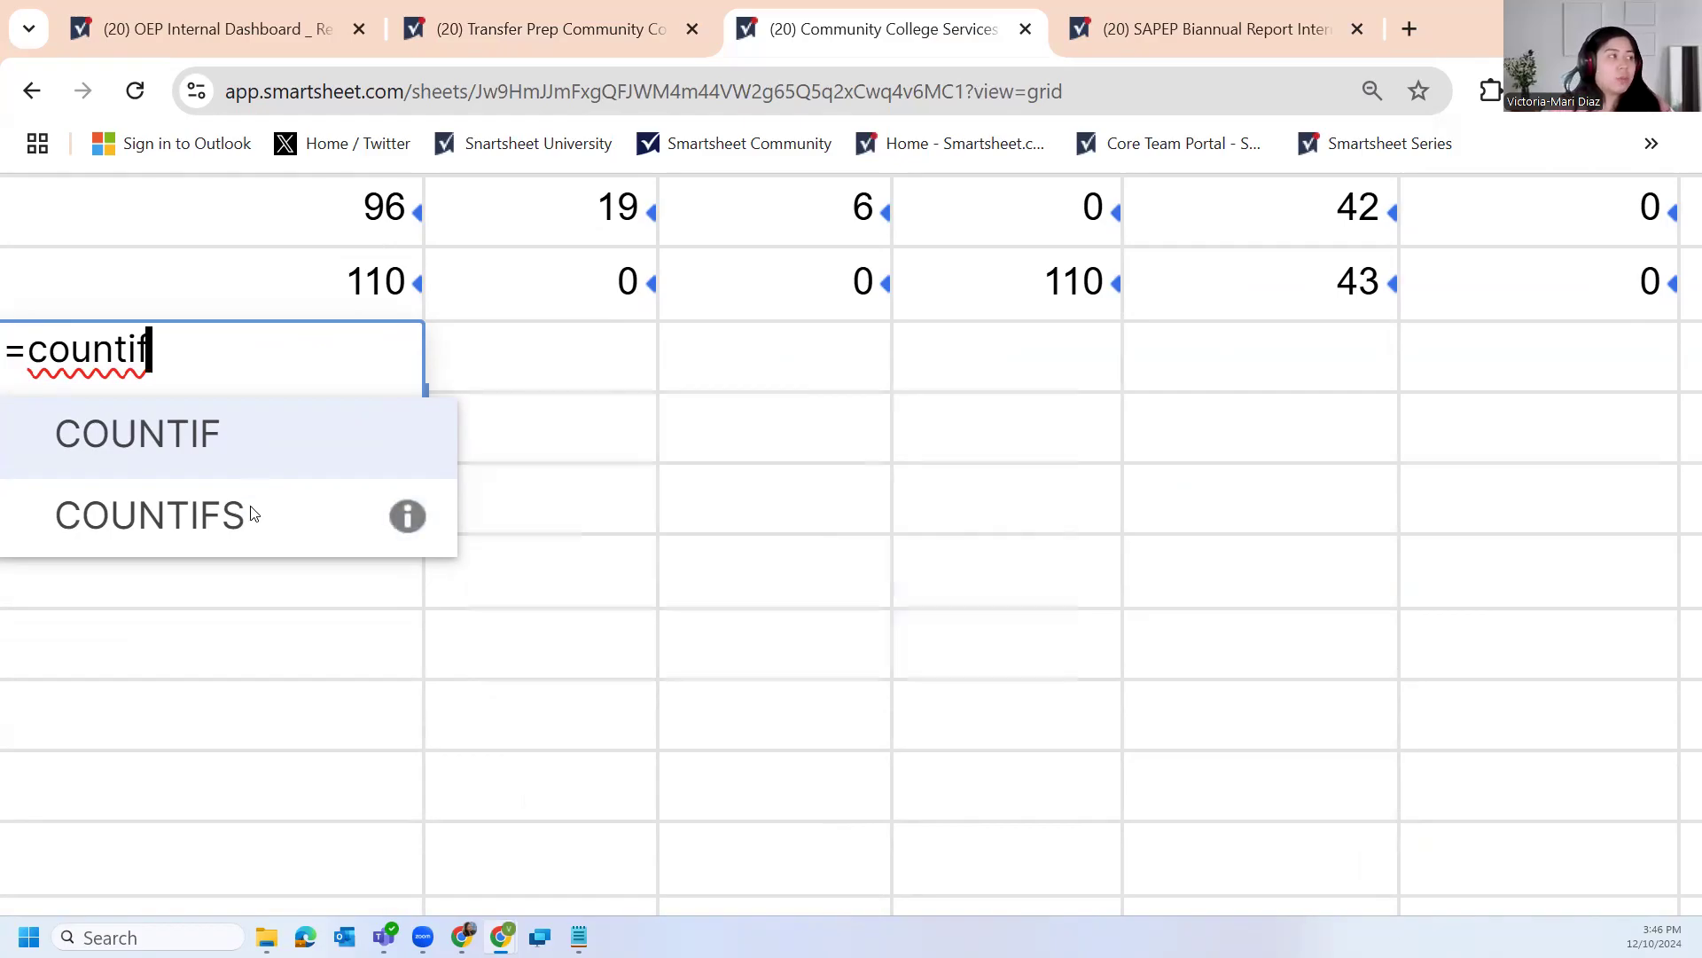
{"action": "mouse_move", "coordinate": [253, 516]}
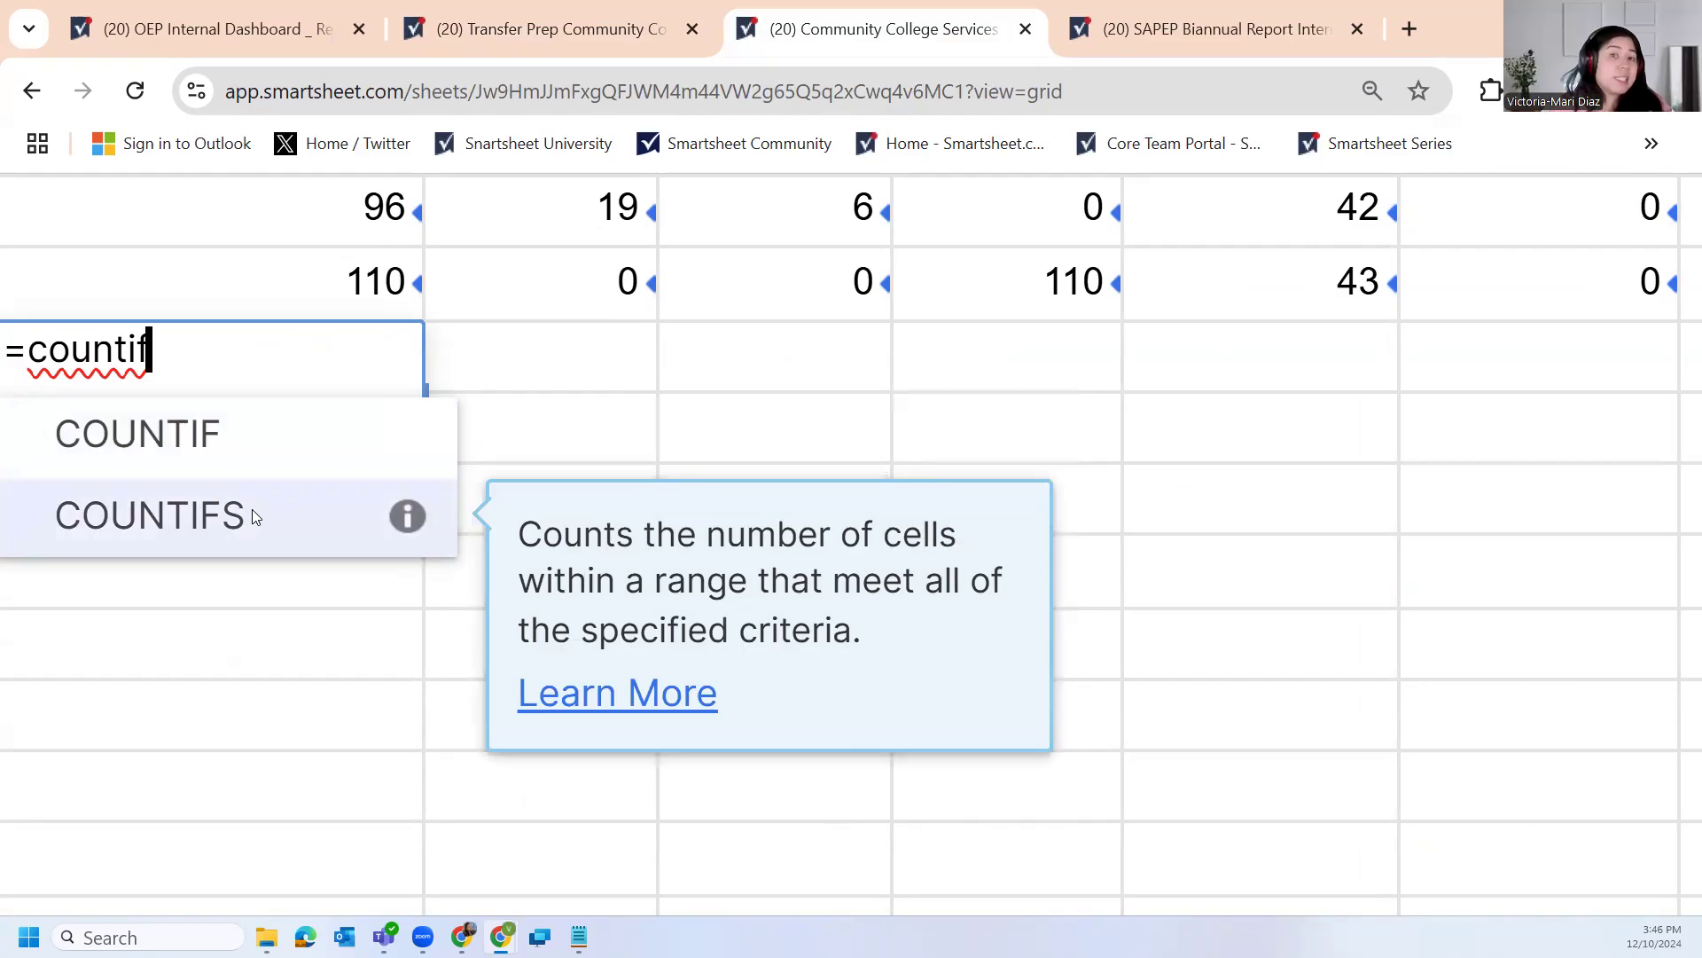
{"action": "mouse_move", "coordinate": [280, 447]}
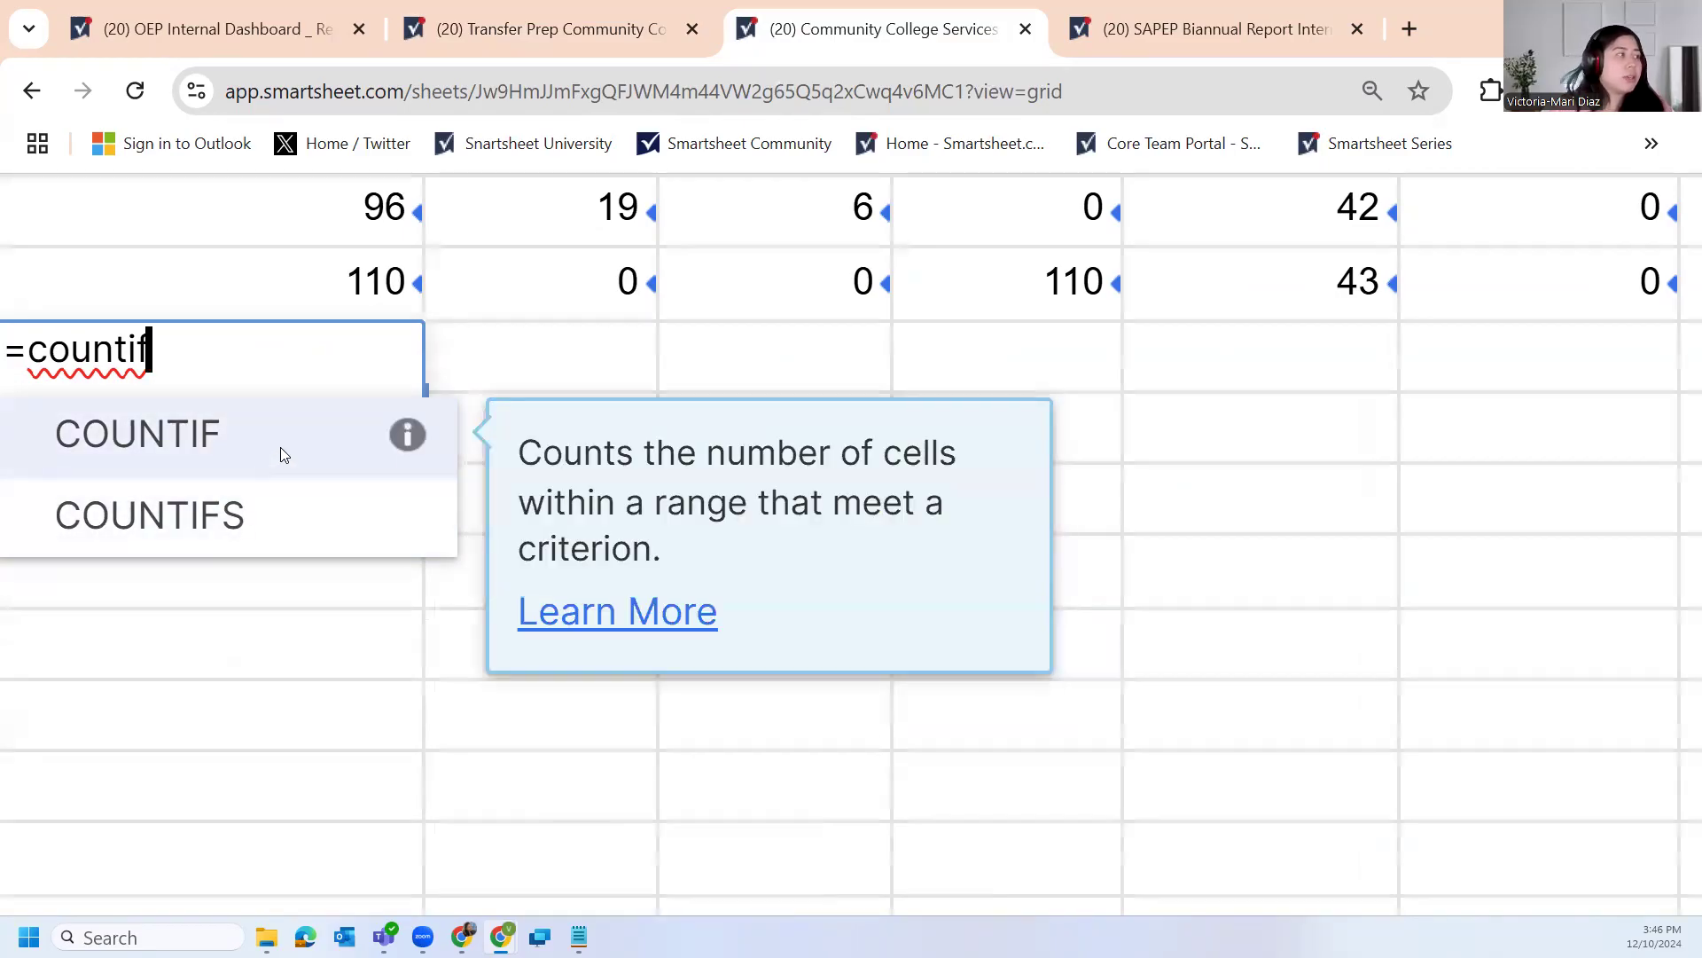
{"action": "left_click", "coordinate": [280, 447]}
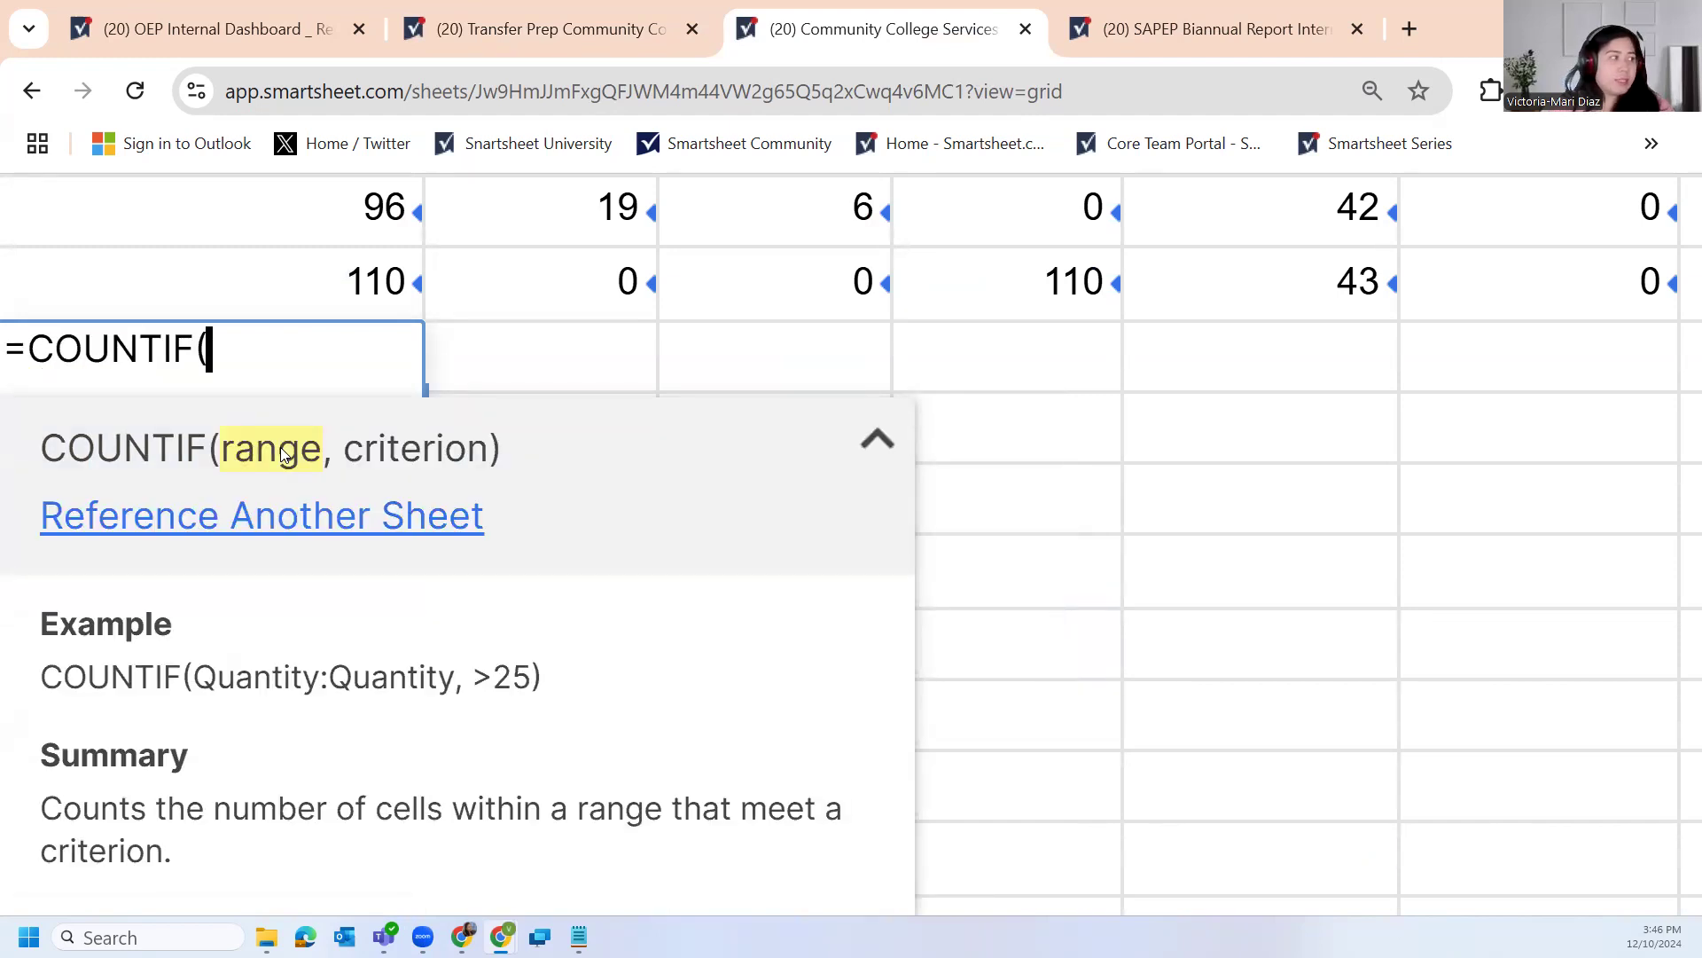
Reference another sheet for the COUNTIF range and select the UCB-Services column of Transfer Prep Community Colleges
{"action": "left_click", "coordinate": [269, 523]}
{"action": "scroll", "coordinate": [266, 518], "scroll_direction": "down", "scroll_amount": 3}
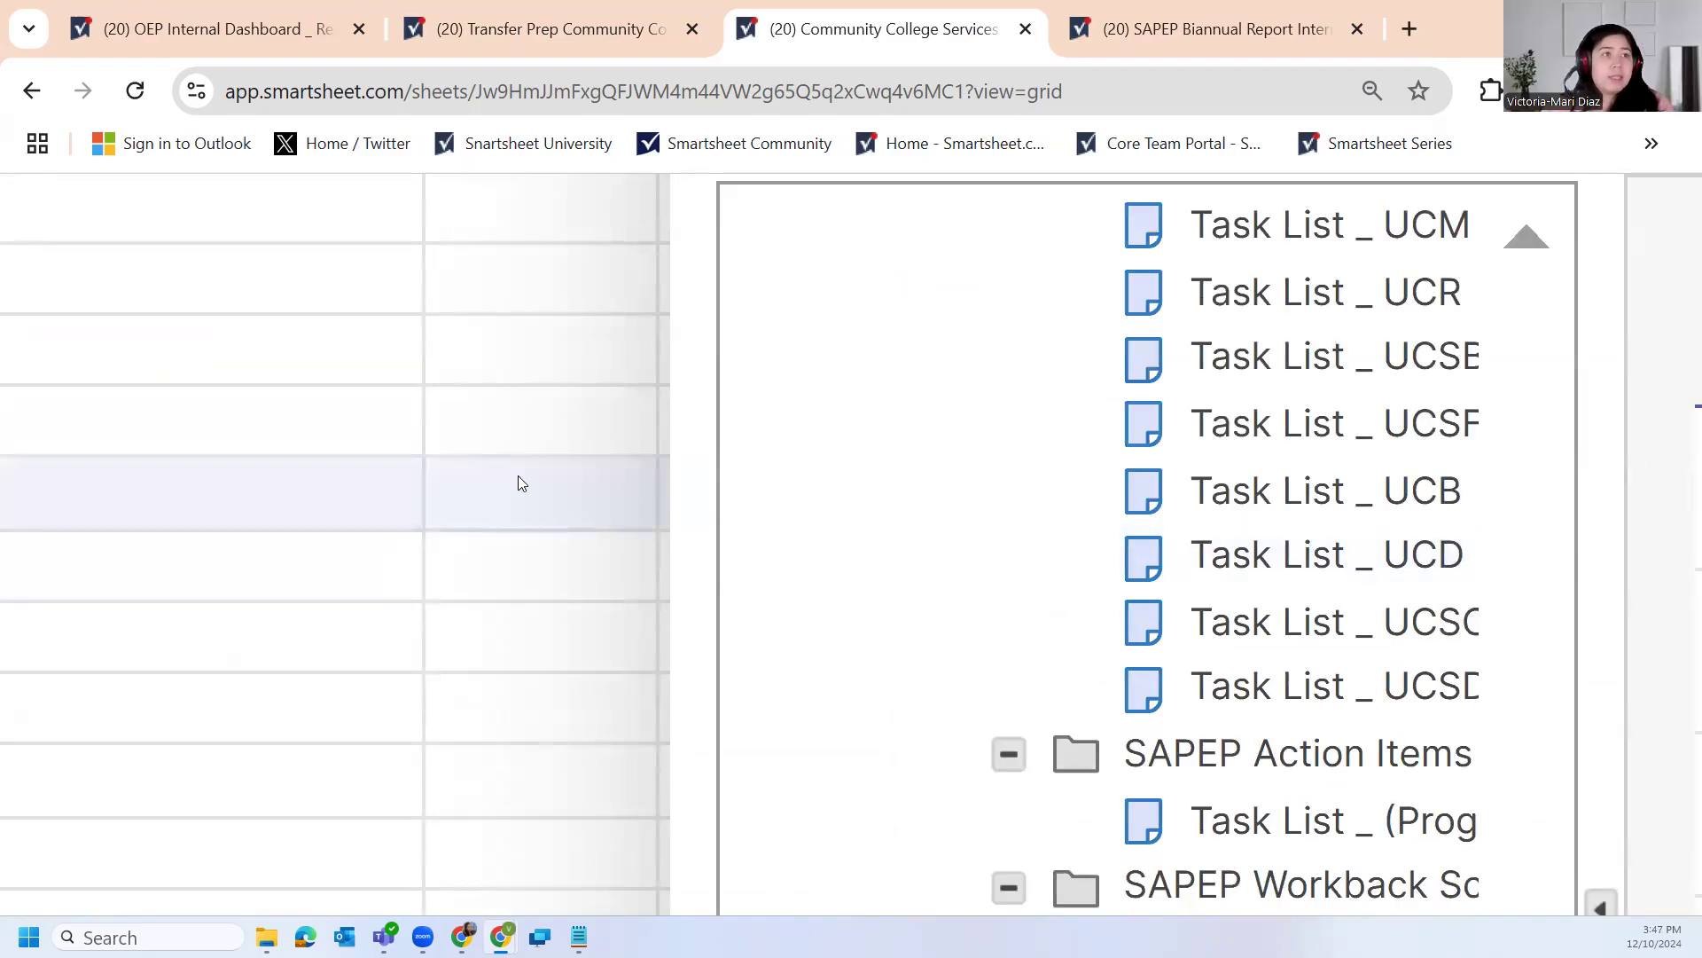
{"action": "scroll", "coordinate": [518, 475], "scroll_direction": "down", "scroll_amount": 5}
{"action": "scroll", "coordinate": [518, 475], "scroll_direction": "right", "scroll_amount": 5}
{"action": "scroll", "coordinate": [522, 483], "scroll_direction": "right", "scroll_amount": 5}
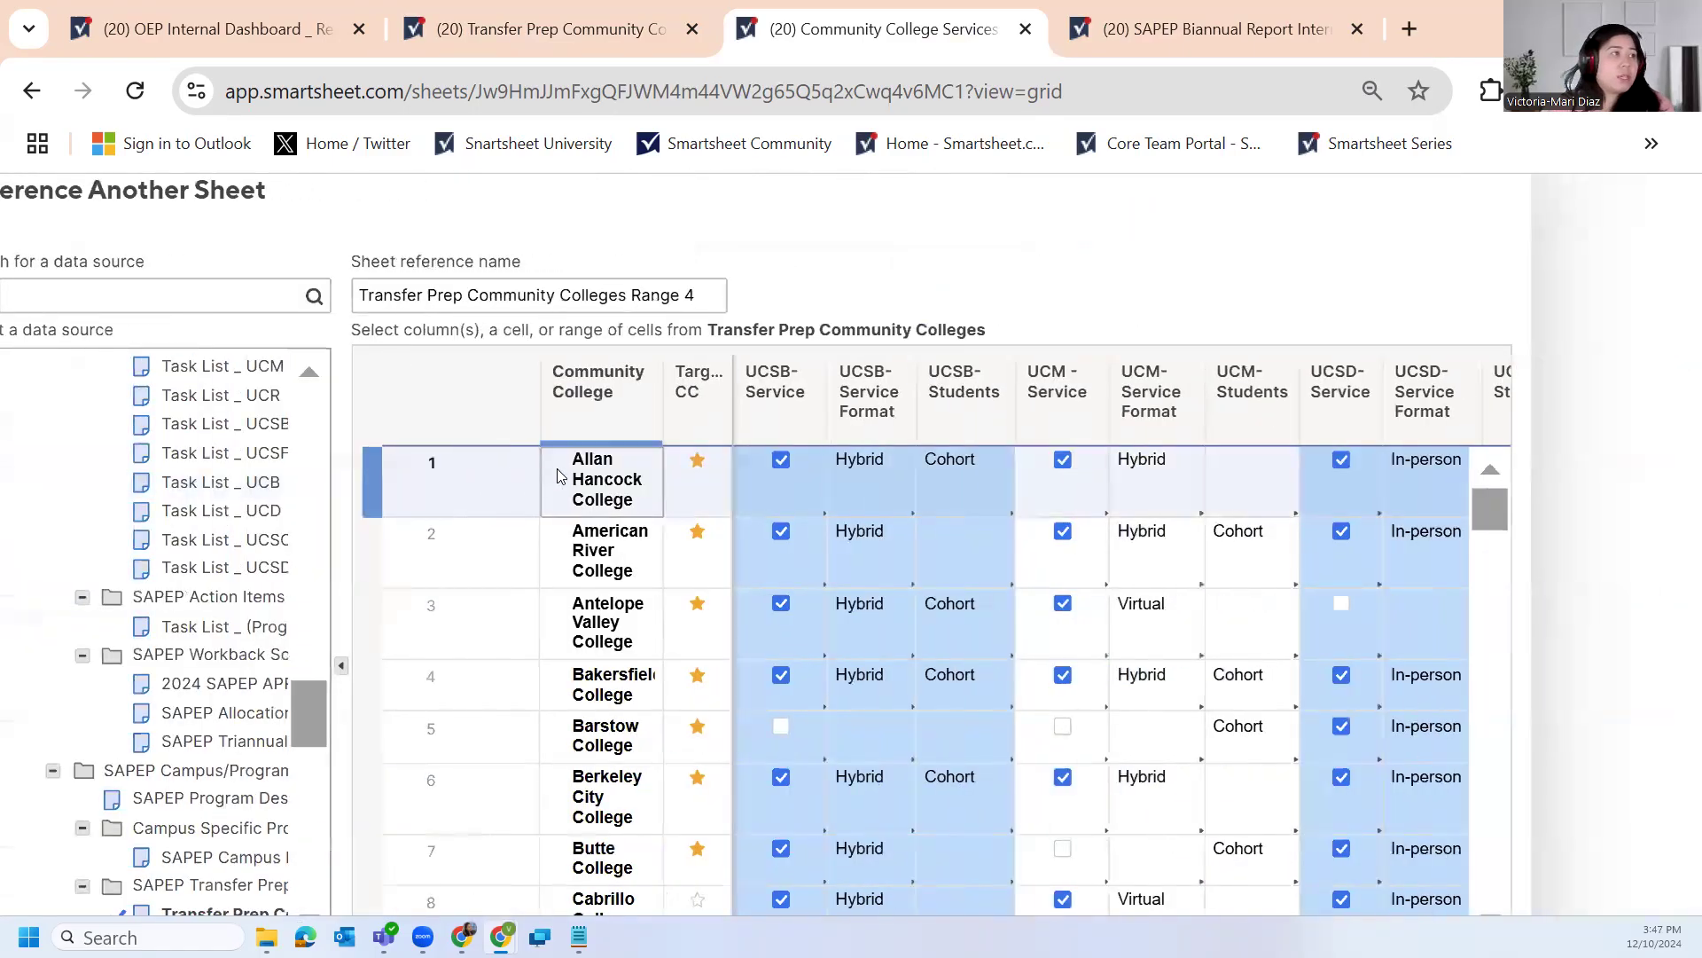
{"action": "scroll", "coordinate": [1311, 495], "scroll_direction": "right", "scroll_amount": 2}
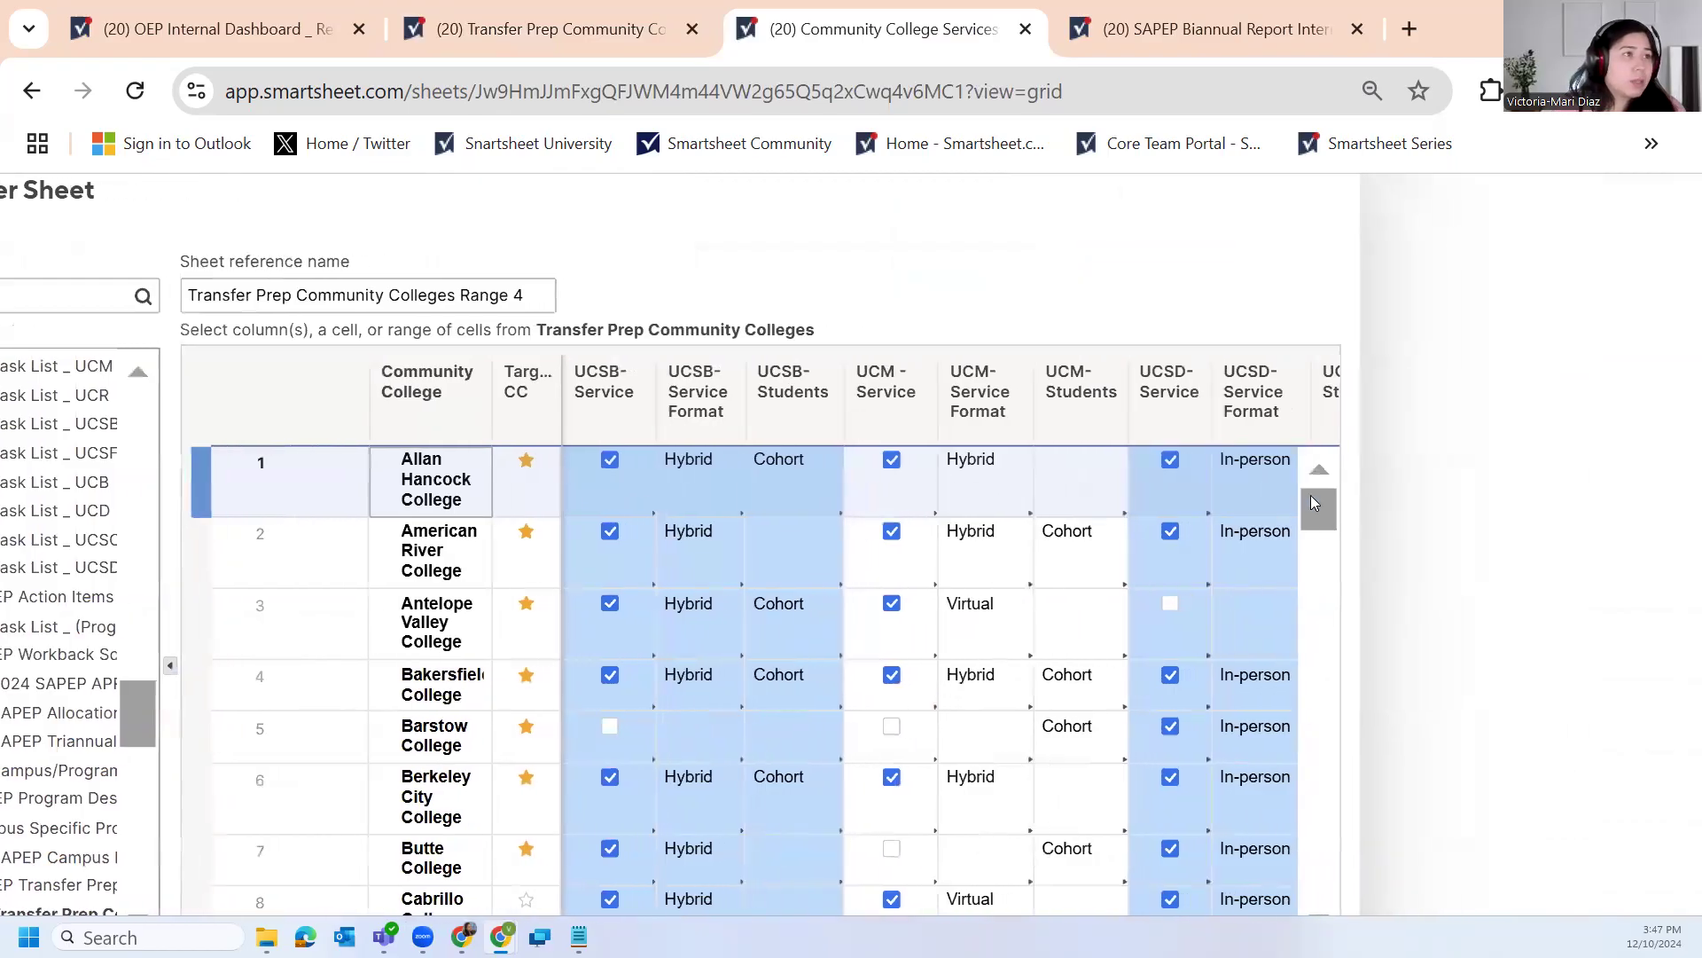
{"action": "scroll", "coordinate": [1277, 493], "scroll_direction": "up", "scroll_amount": 2}
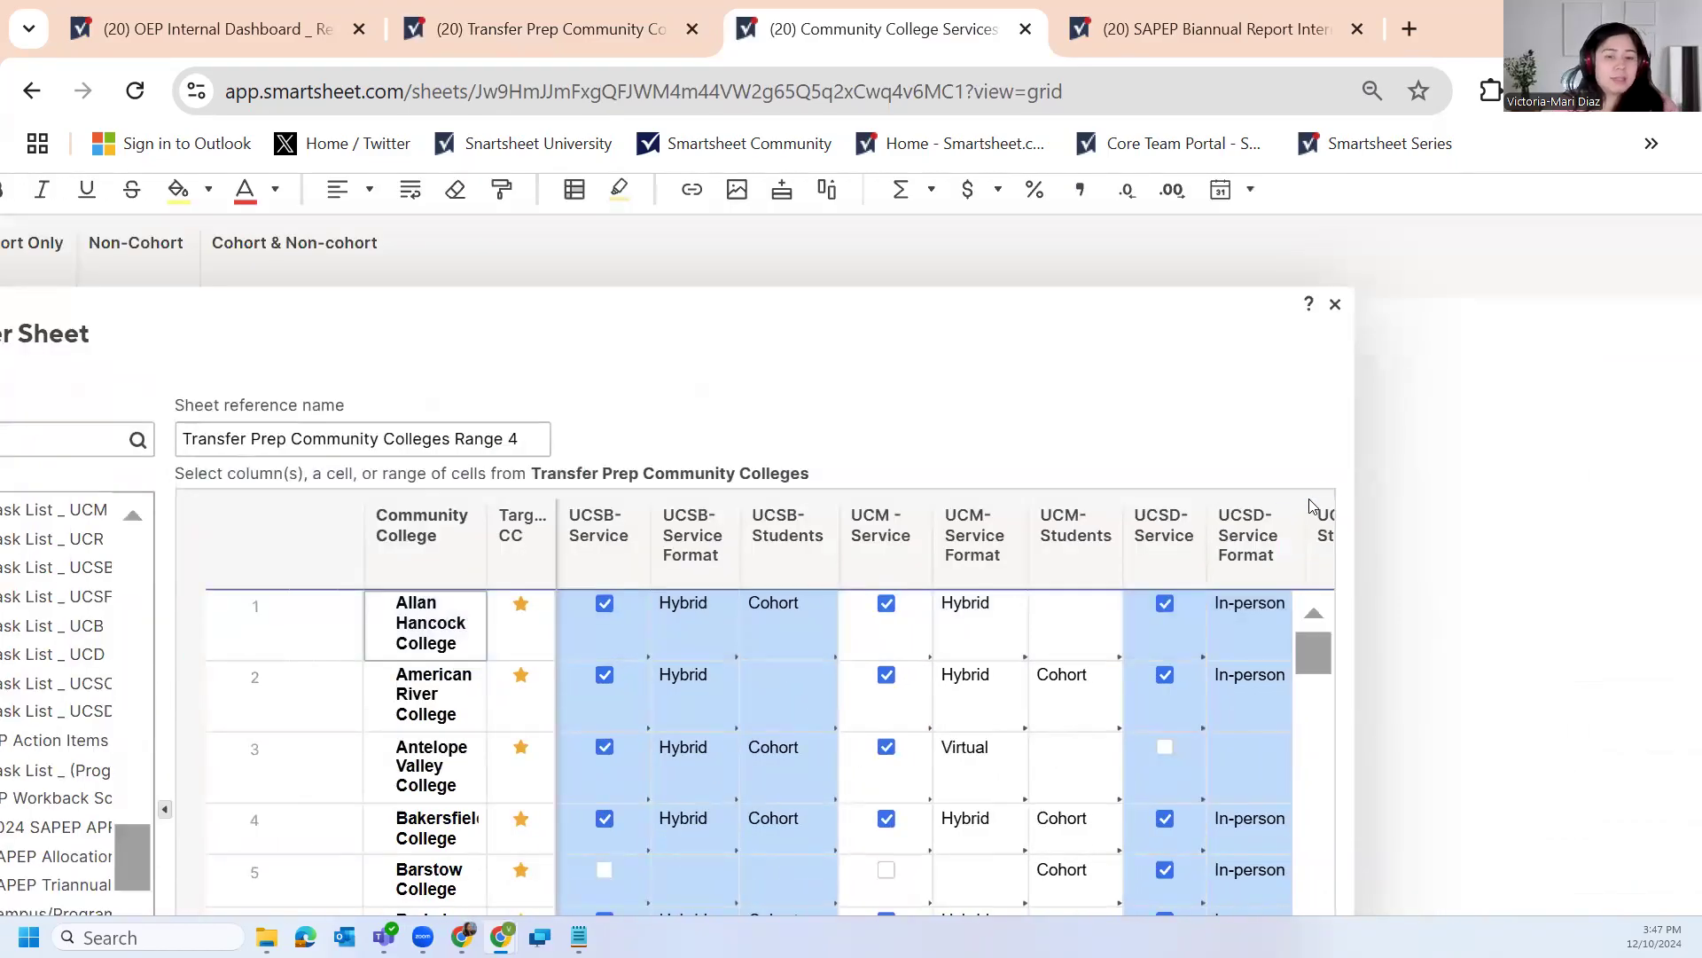
{"action": "scroll", "coordinate": [1157, 465], "scroll_direction": "down", "scroll_amount": 4}
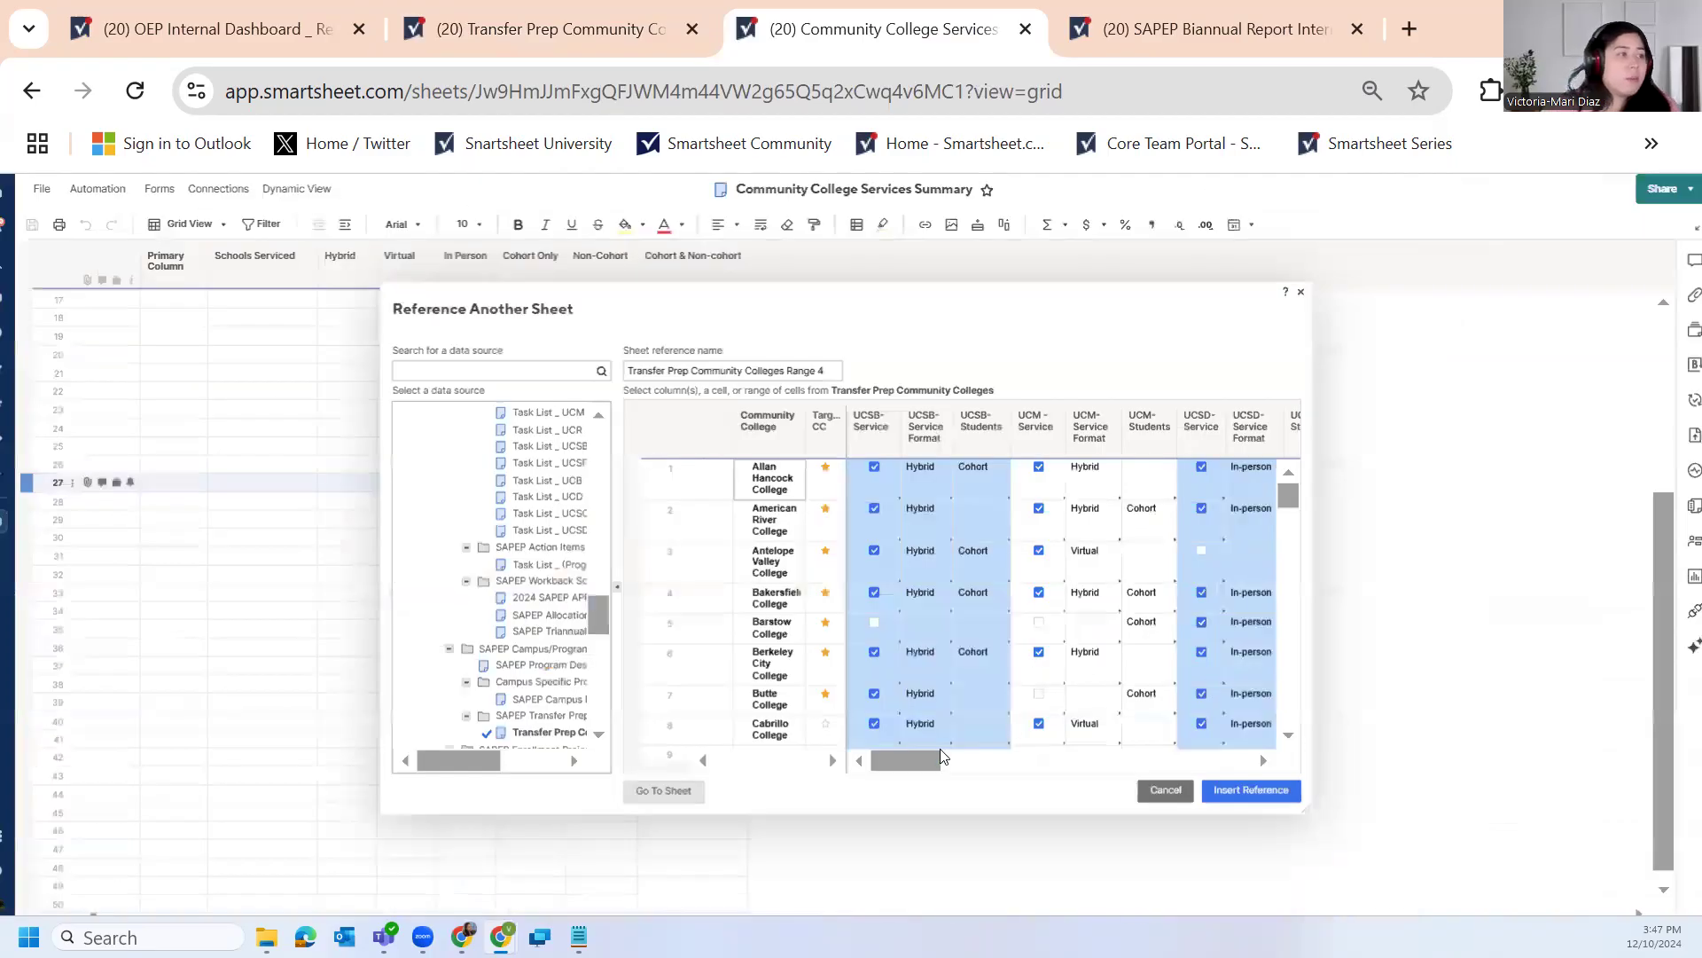
{"action": "left_click_drag", "start_coordinate": [924, 748], "coordinate": [963, 750]}
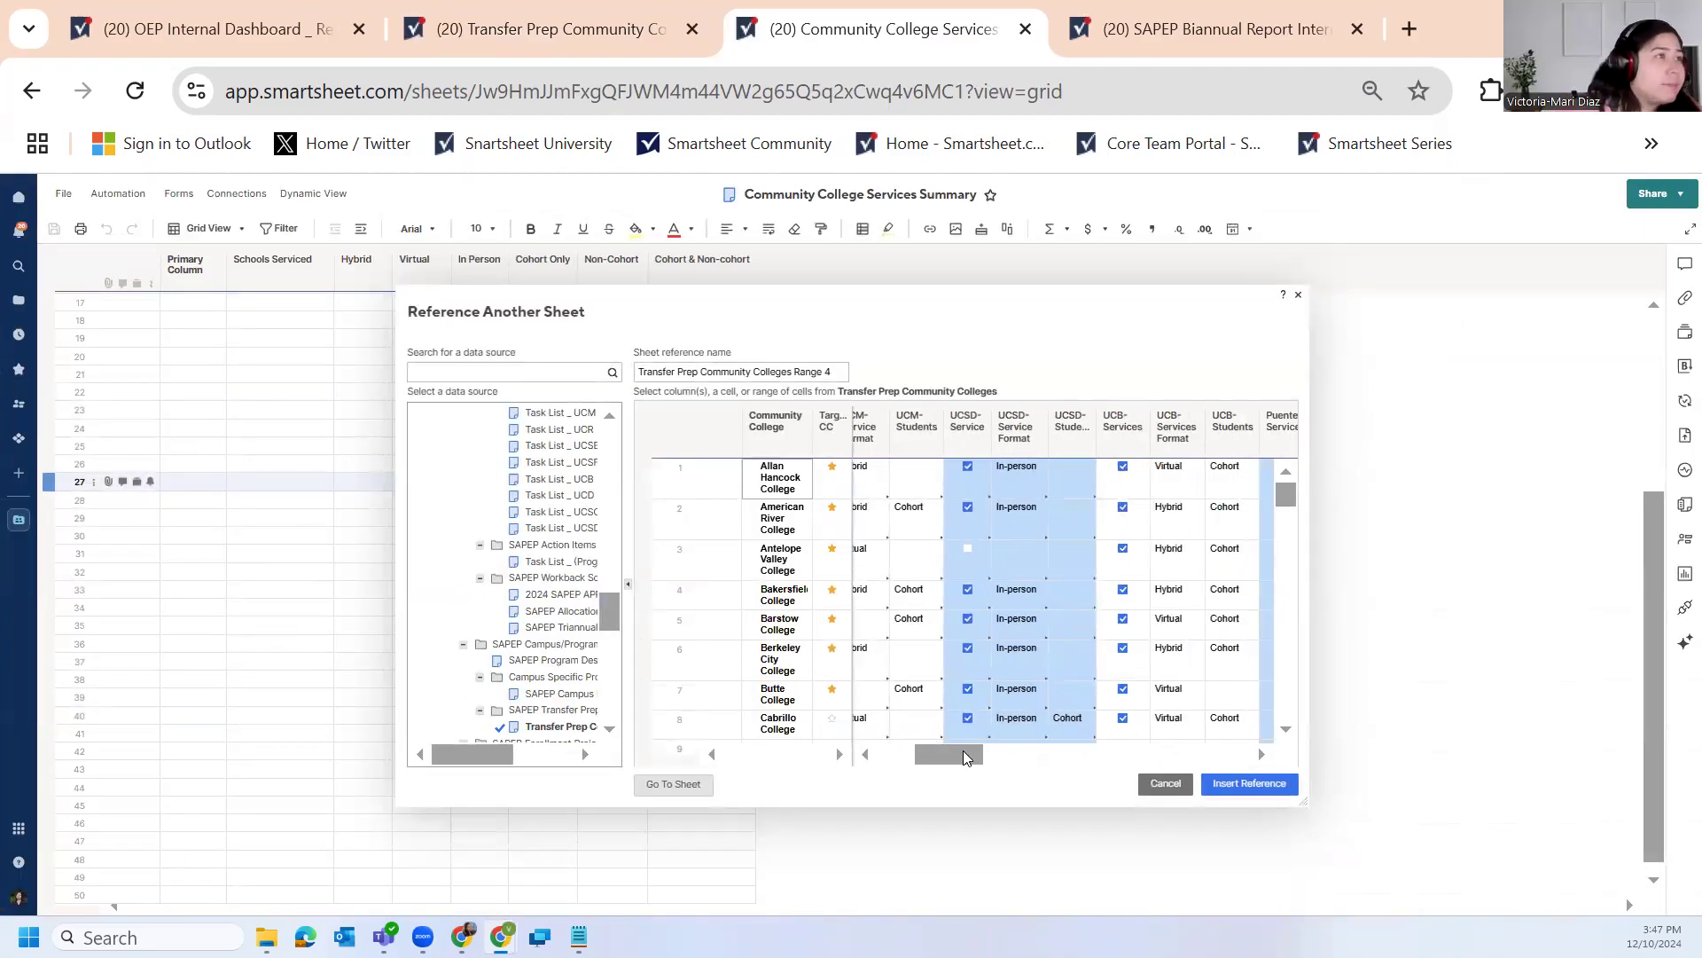
{"action": "scroll", "coordinate": [284, 575], "scroll_direction": "up", "scroll_amount": 3}
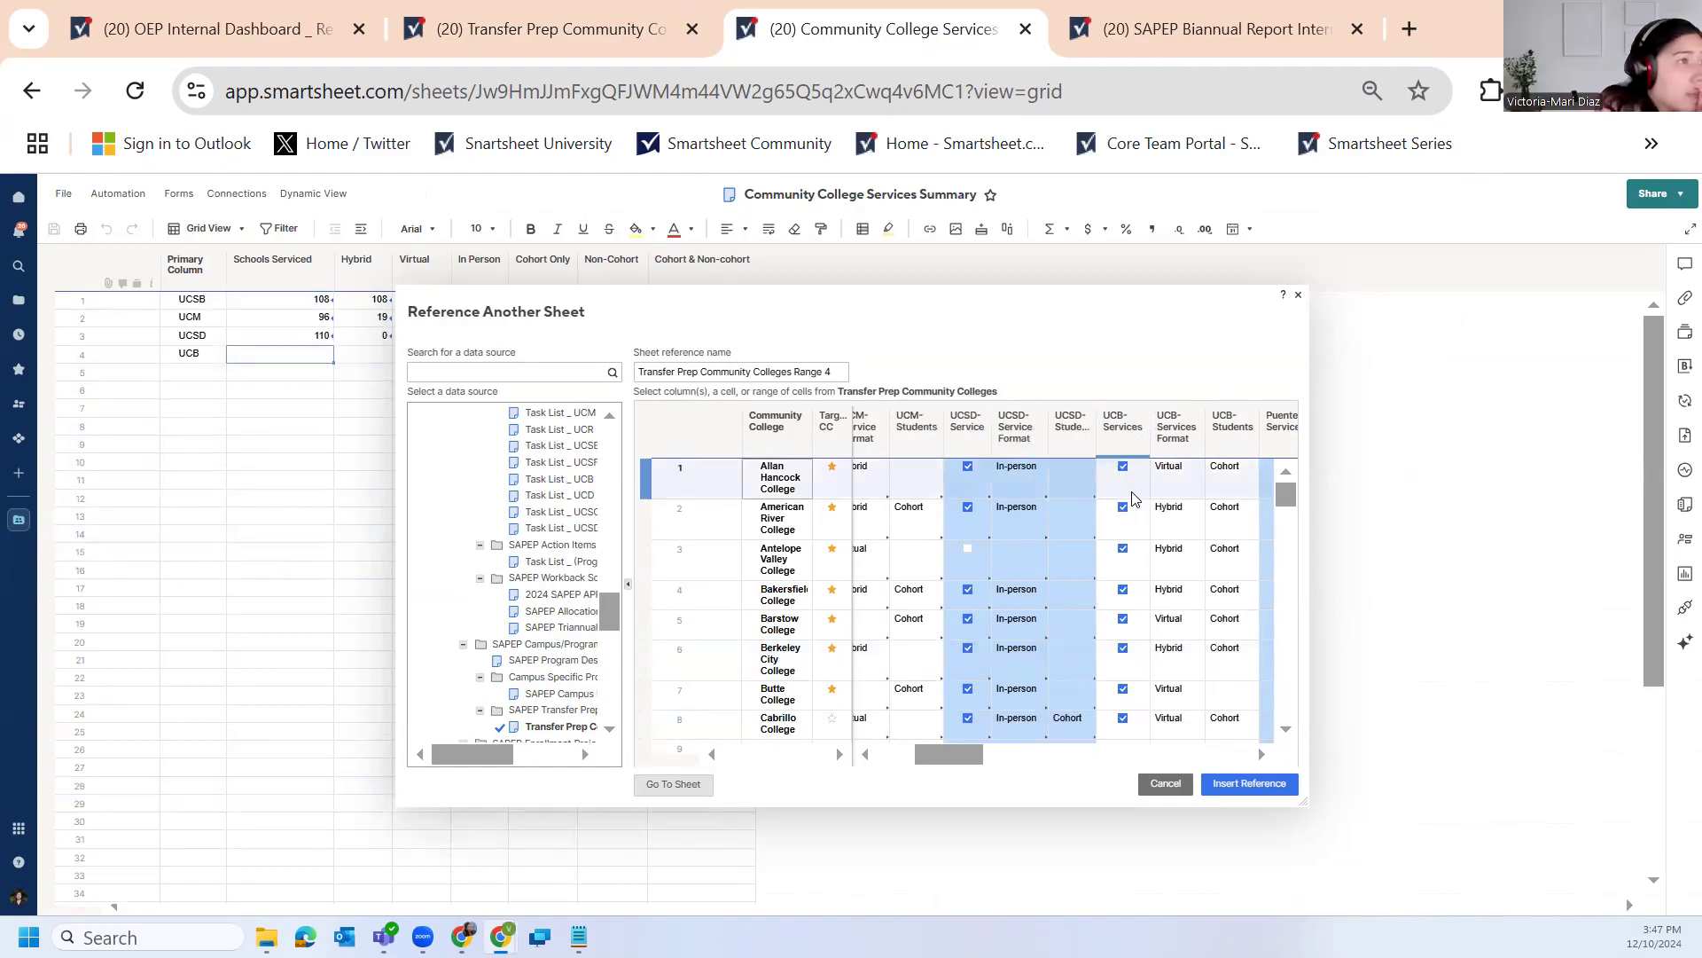
{"action": "left_click", "coordinate": [1128, 434], "text": "shift"}
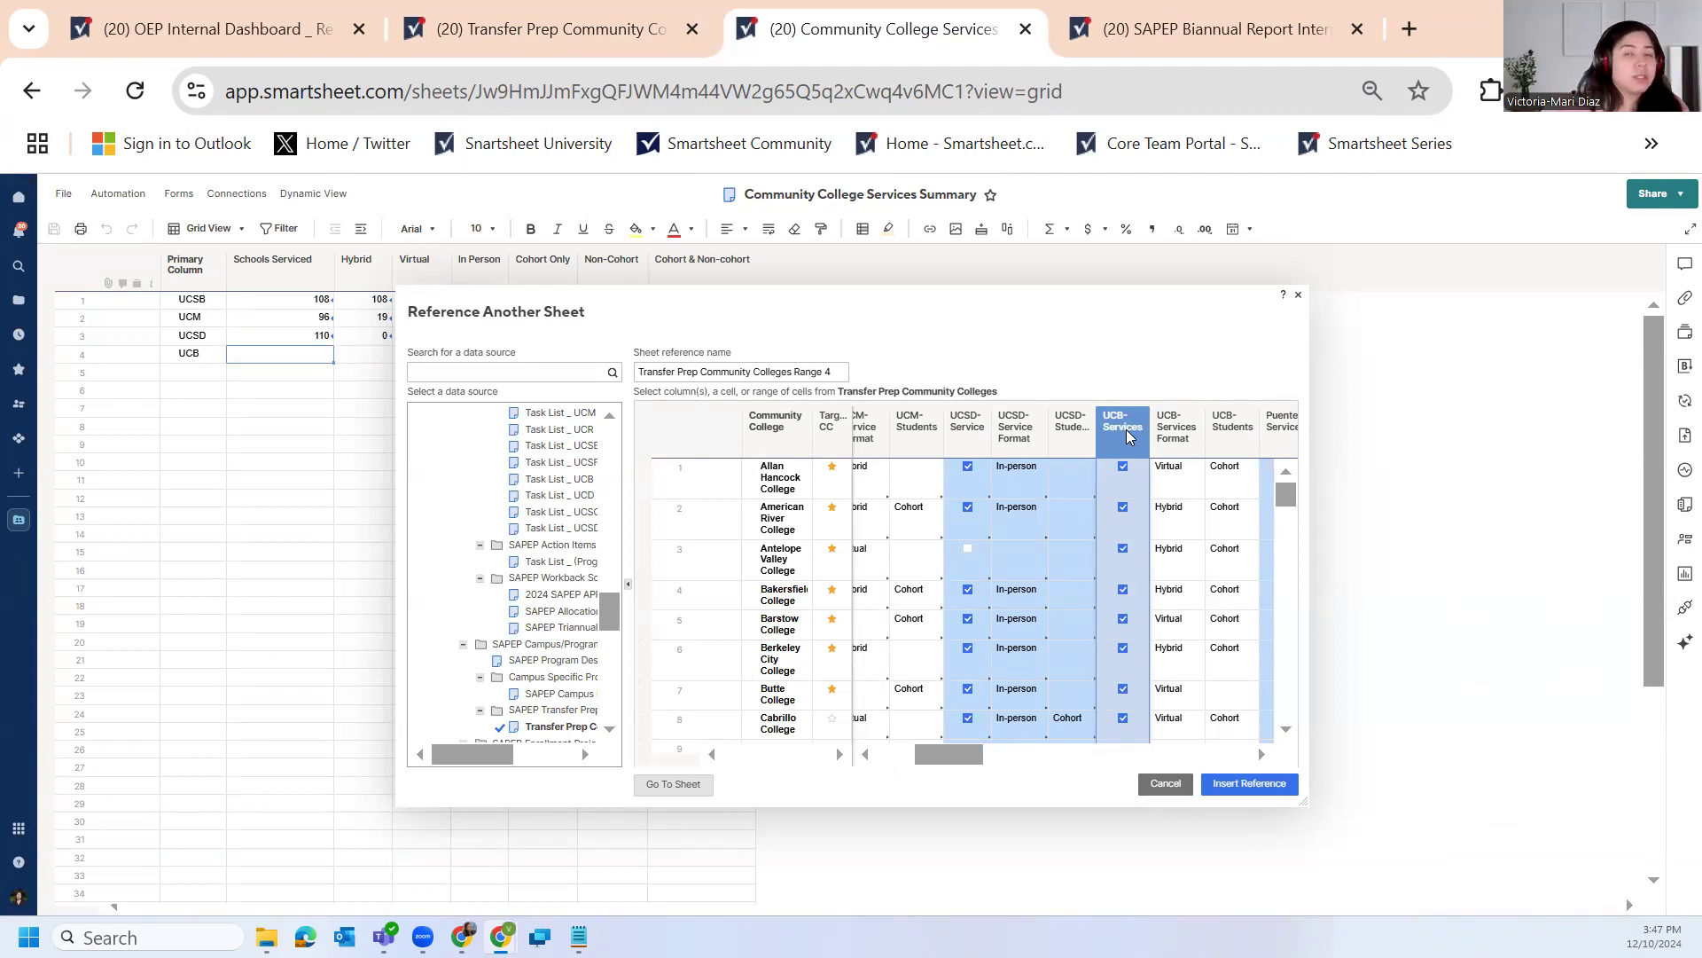
Name the sheet reference "UCB - Services" and insert it into the COUNTIF formula
{"action": "left_click_drag", "start_coordinate": [833, 371], "coordinate": [637, 371]}
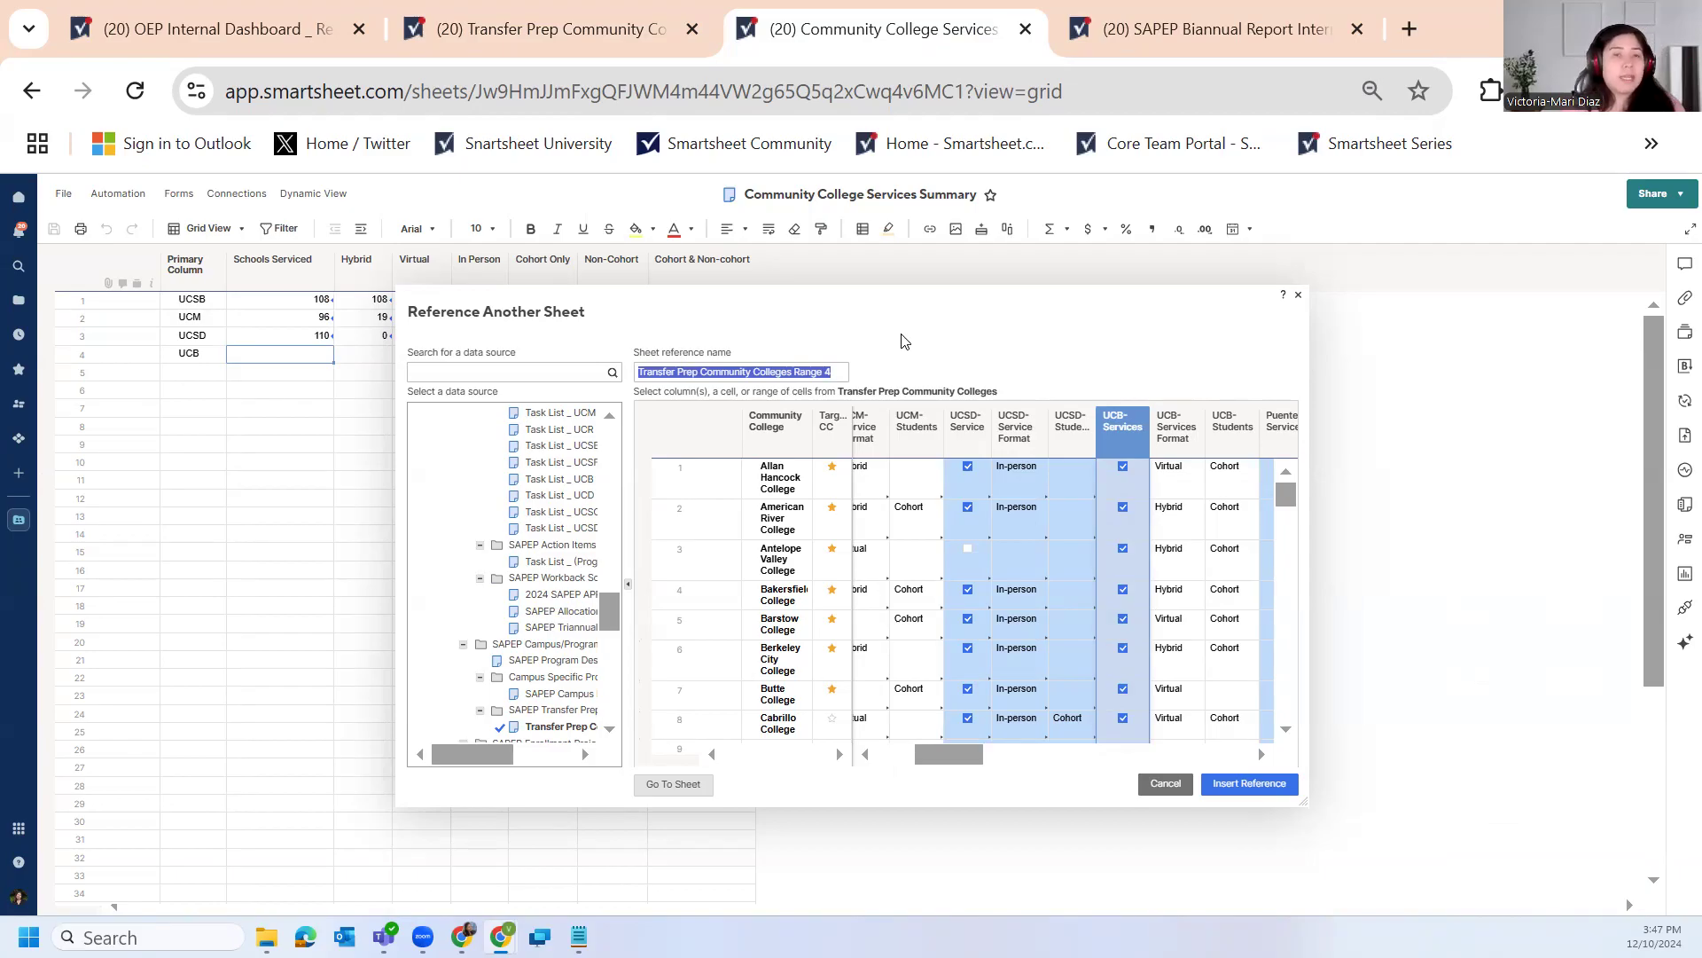
{"action": "key", "text": "BackSpace"}
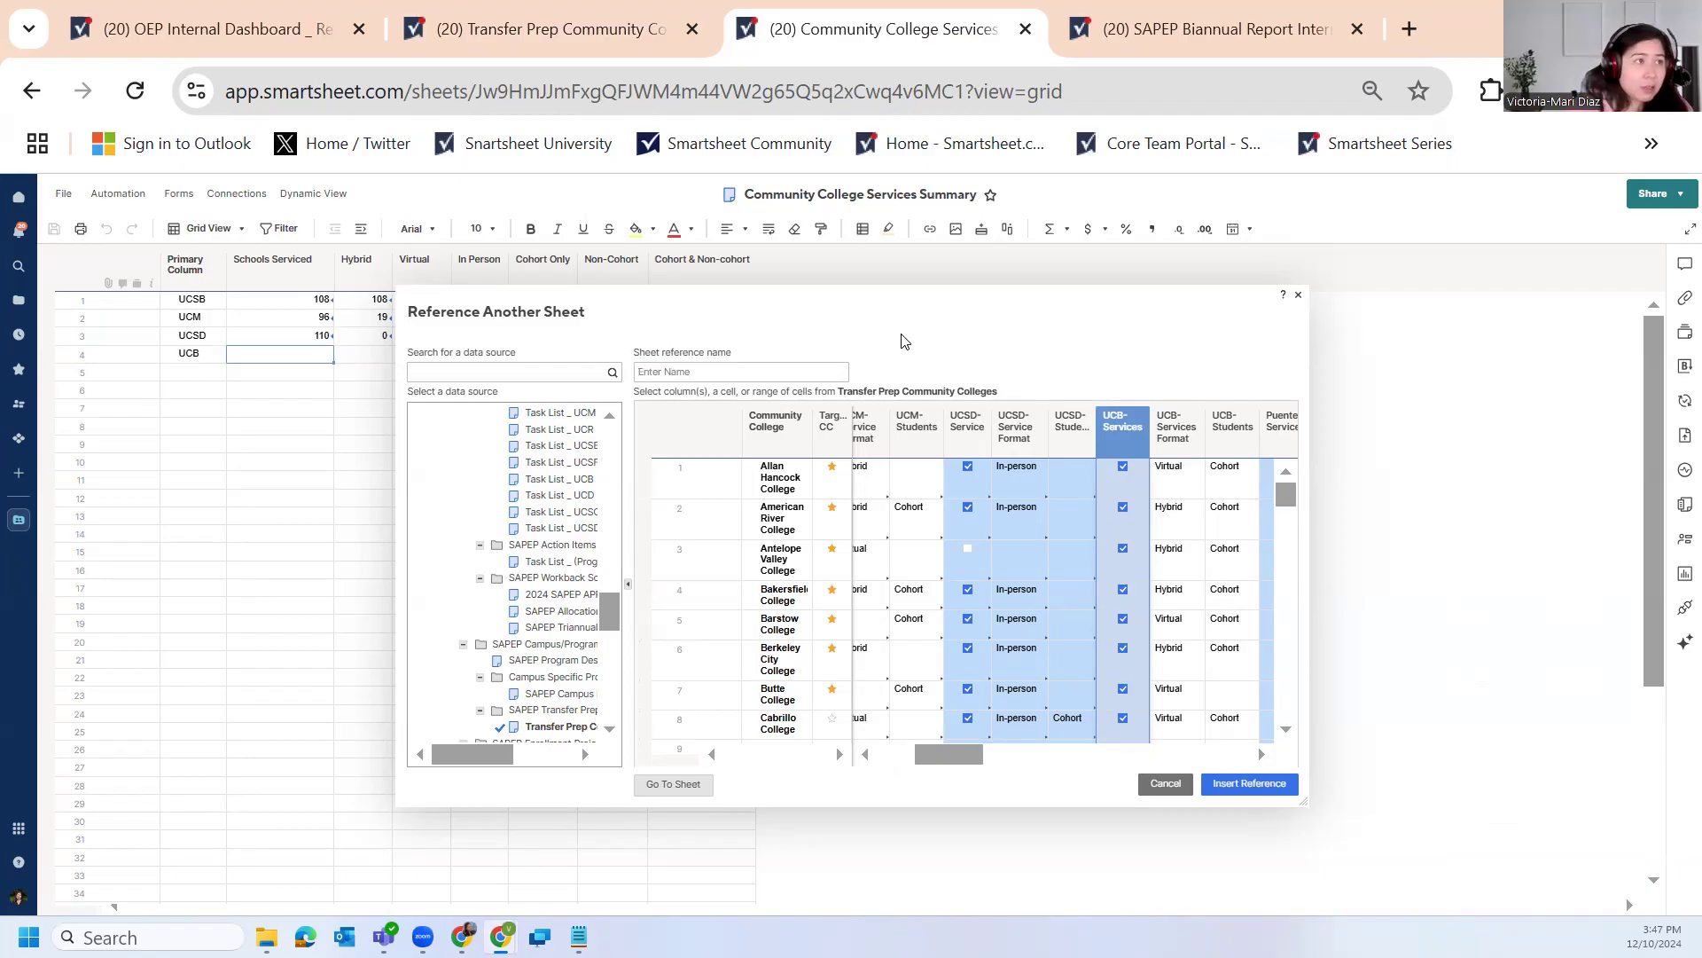
{"action": "type", "text": "UCB - Services"}
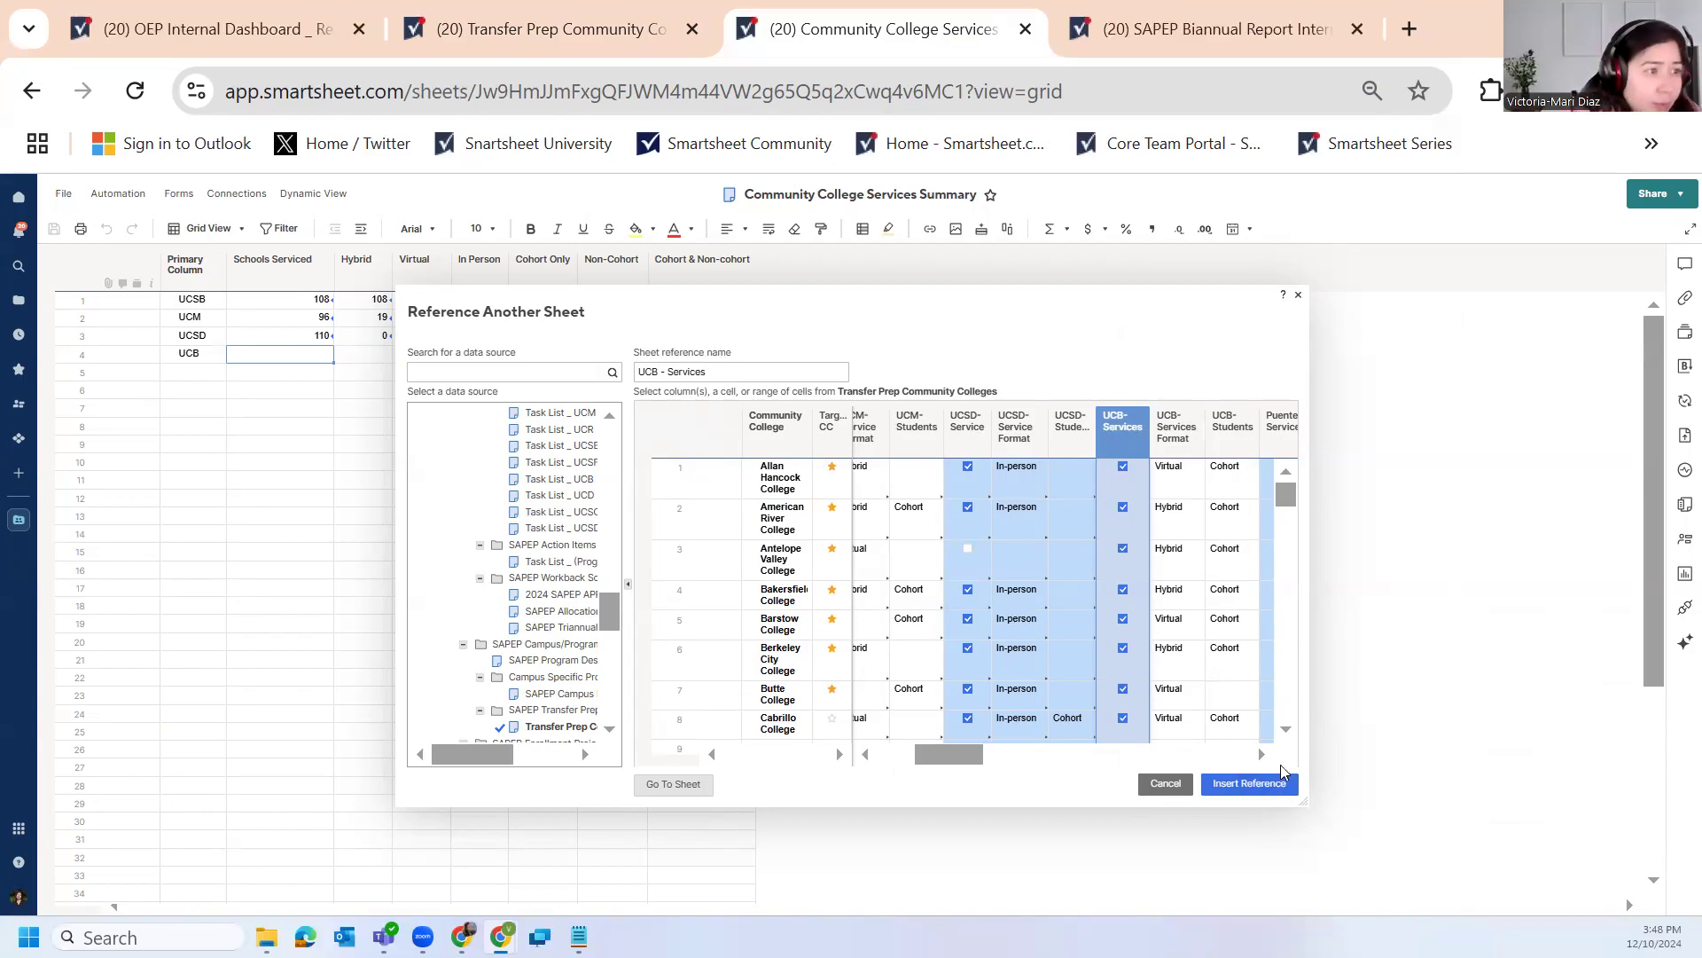
{"action": "left_click", "coordinate": [1248, 784]}
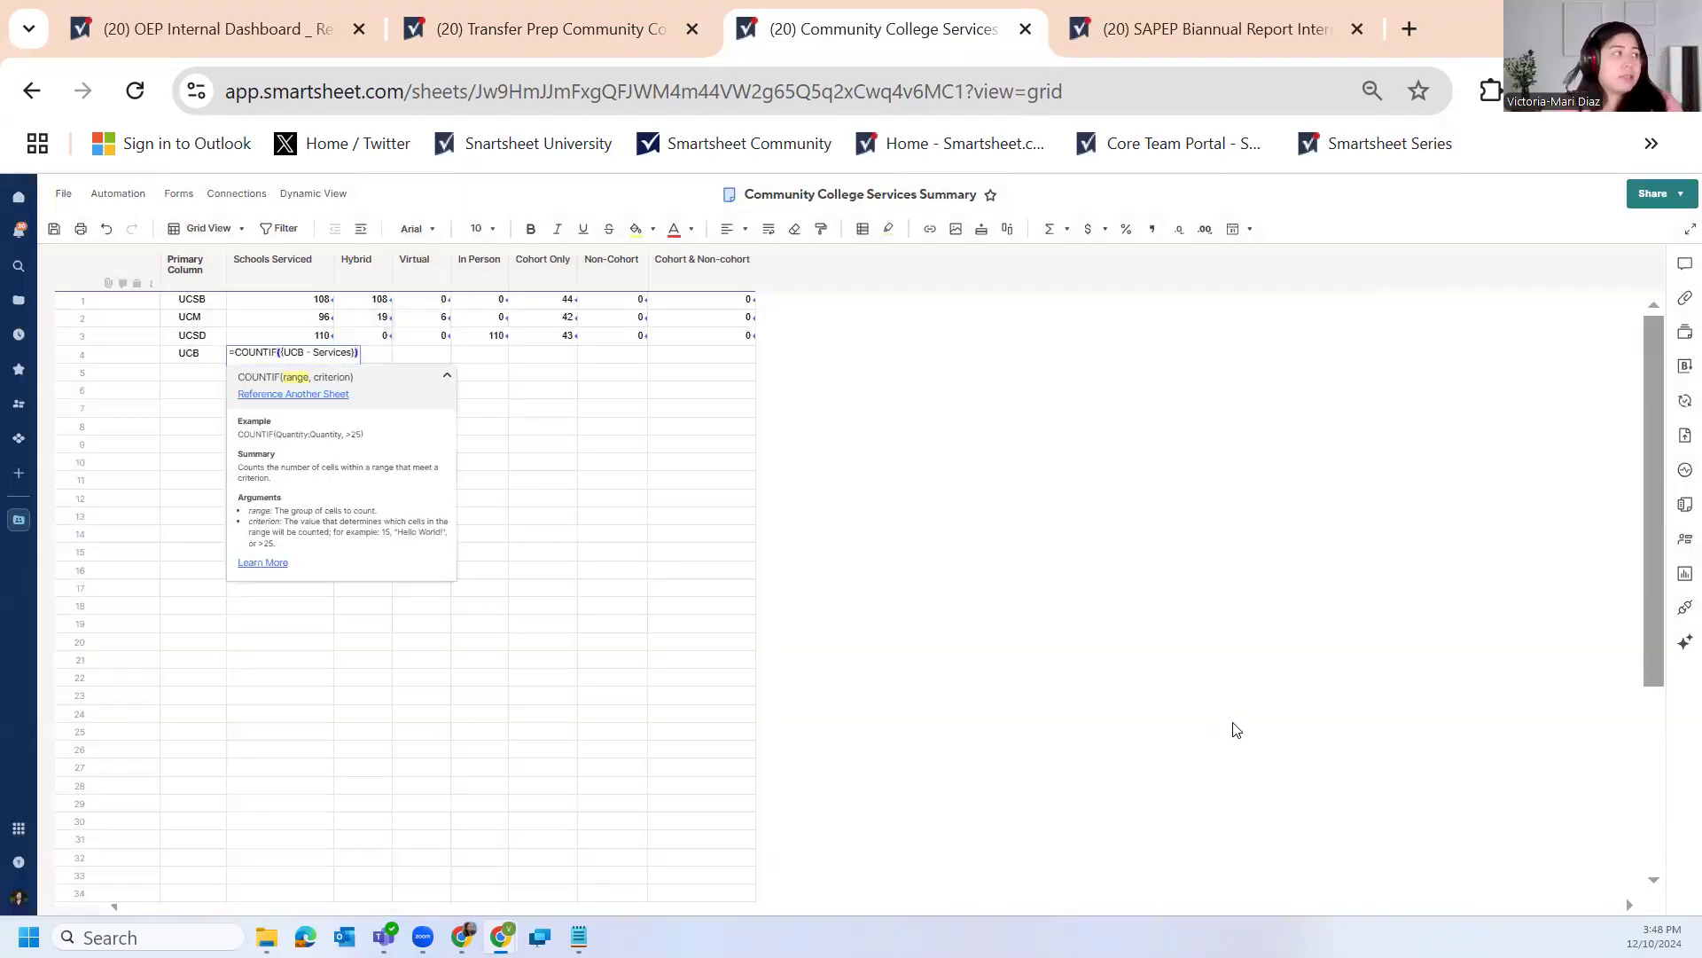
Add the criterion 1 to the UCB row's Schools Serviced formula so it reads =COUNTIF({UCB - Services}, 1)
{"action": "scroll", "coordinate": [1198, 712], "scroll_direction": "up", "scroll_amount": 5}
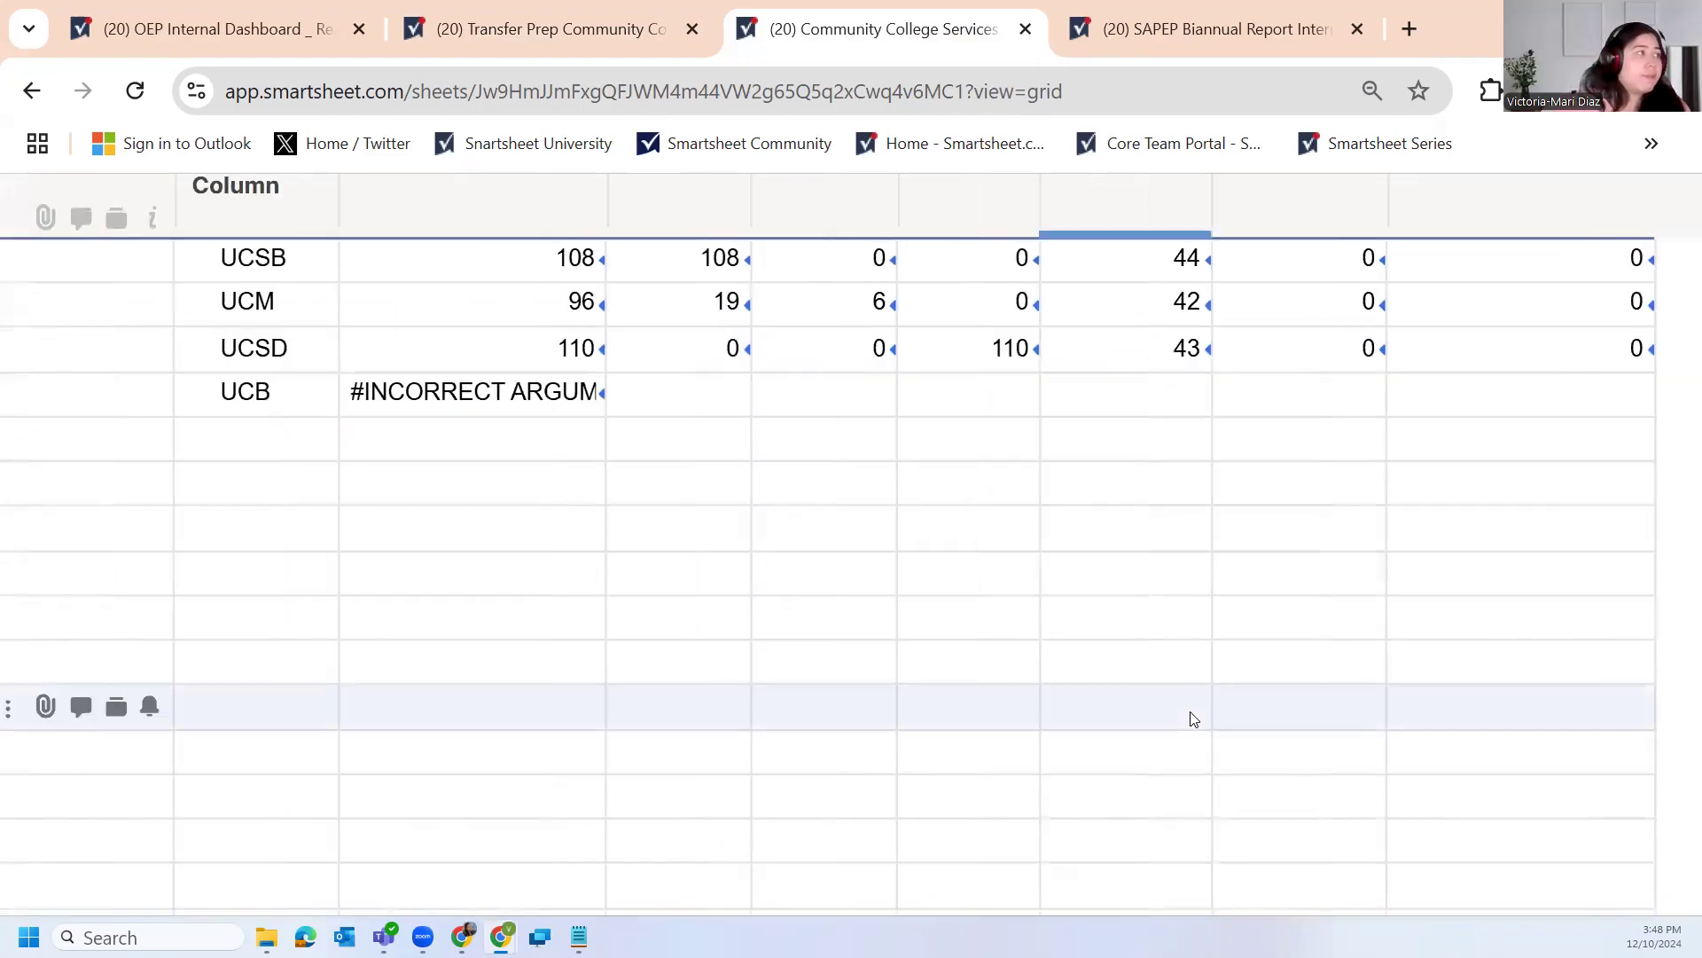
{"action": "double_click", "coordinate": [536, 383]}
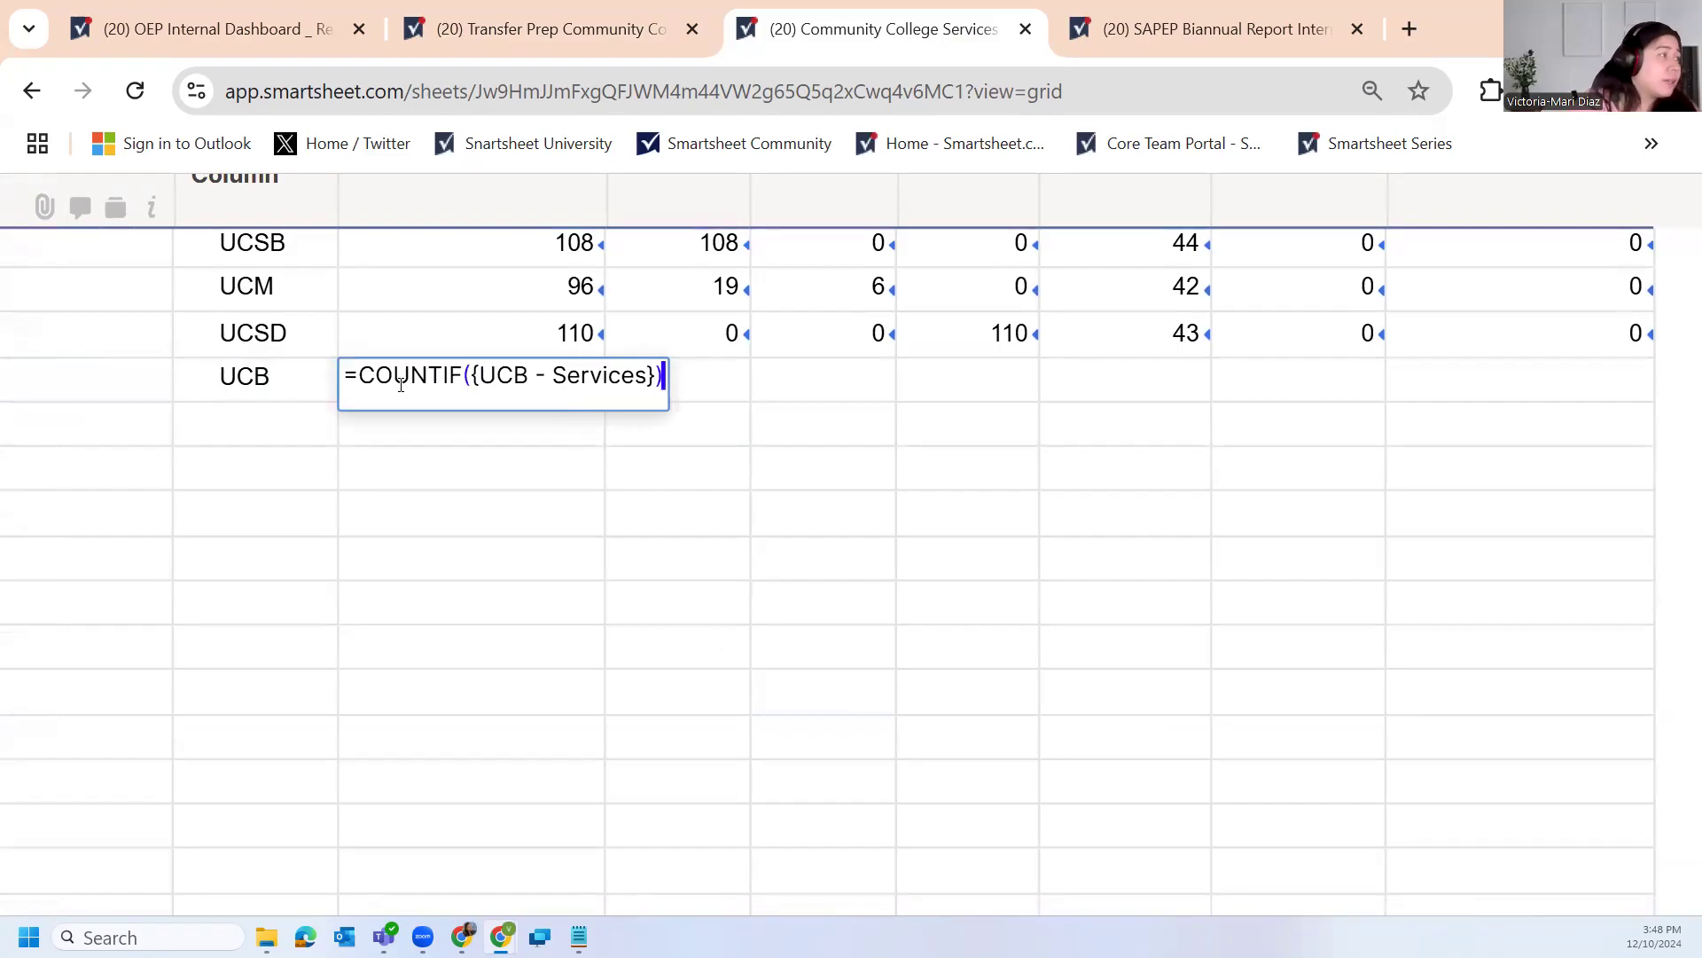
{"action": "scroll", "coordinate": [401, 385], "scroll_direction": "right", "scroll_amount": 2}
{"action": "scroll", "coordinate": [401, 385], "scroll_direction": "right", "scroll_amount": 1}
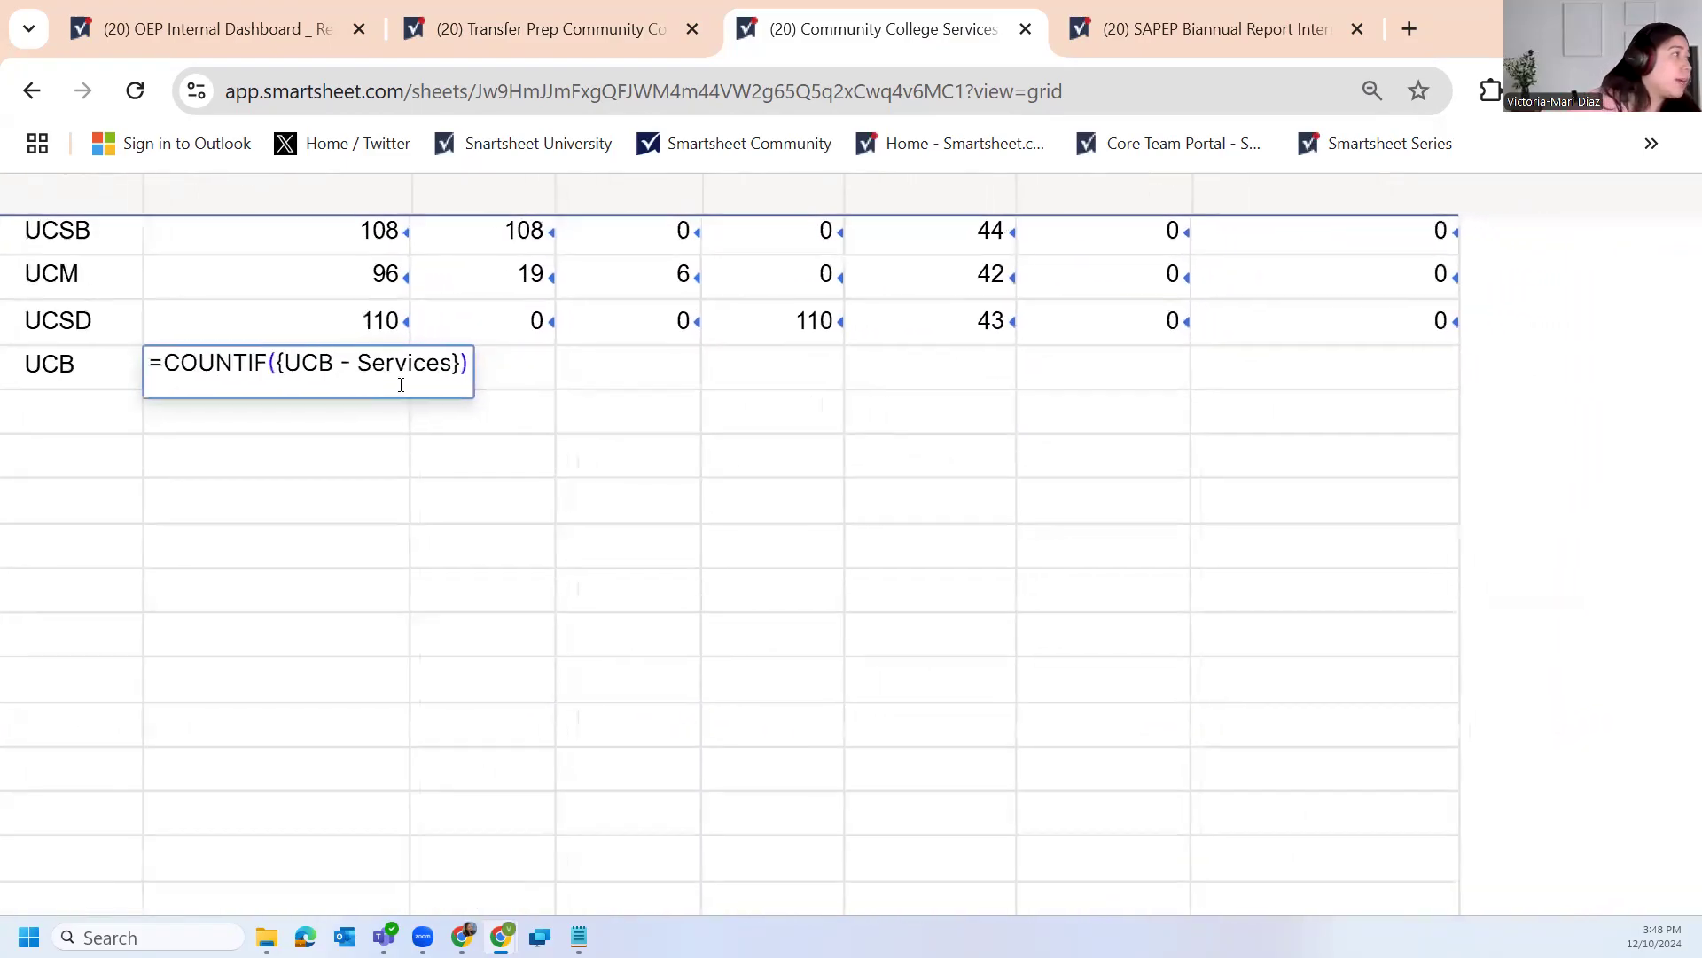
{"action": "scroll", "coordinate": [401, 385], "scroll_direction": "left", "scroll_amount": 1}
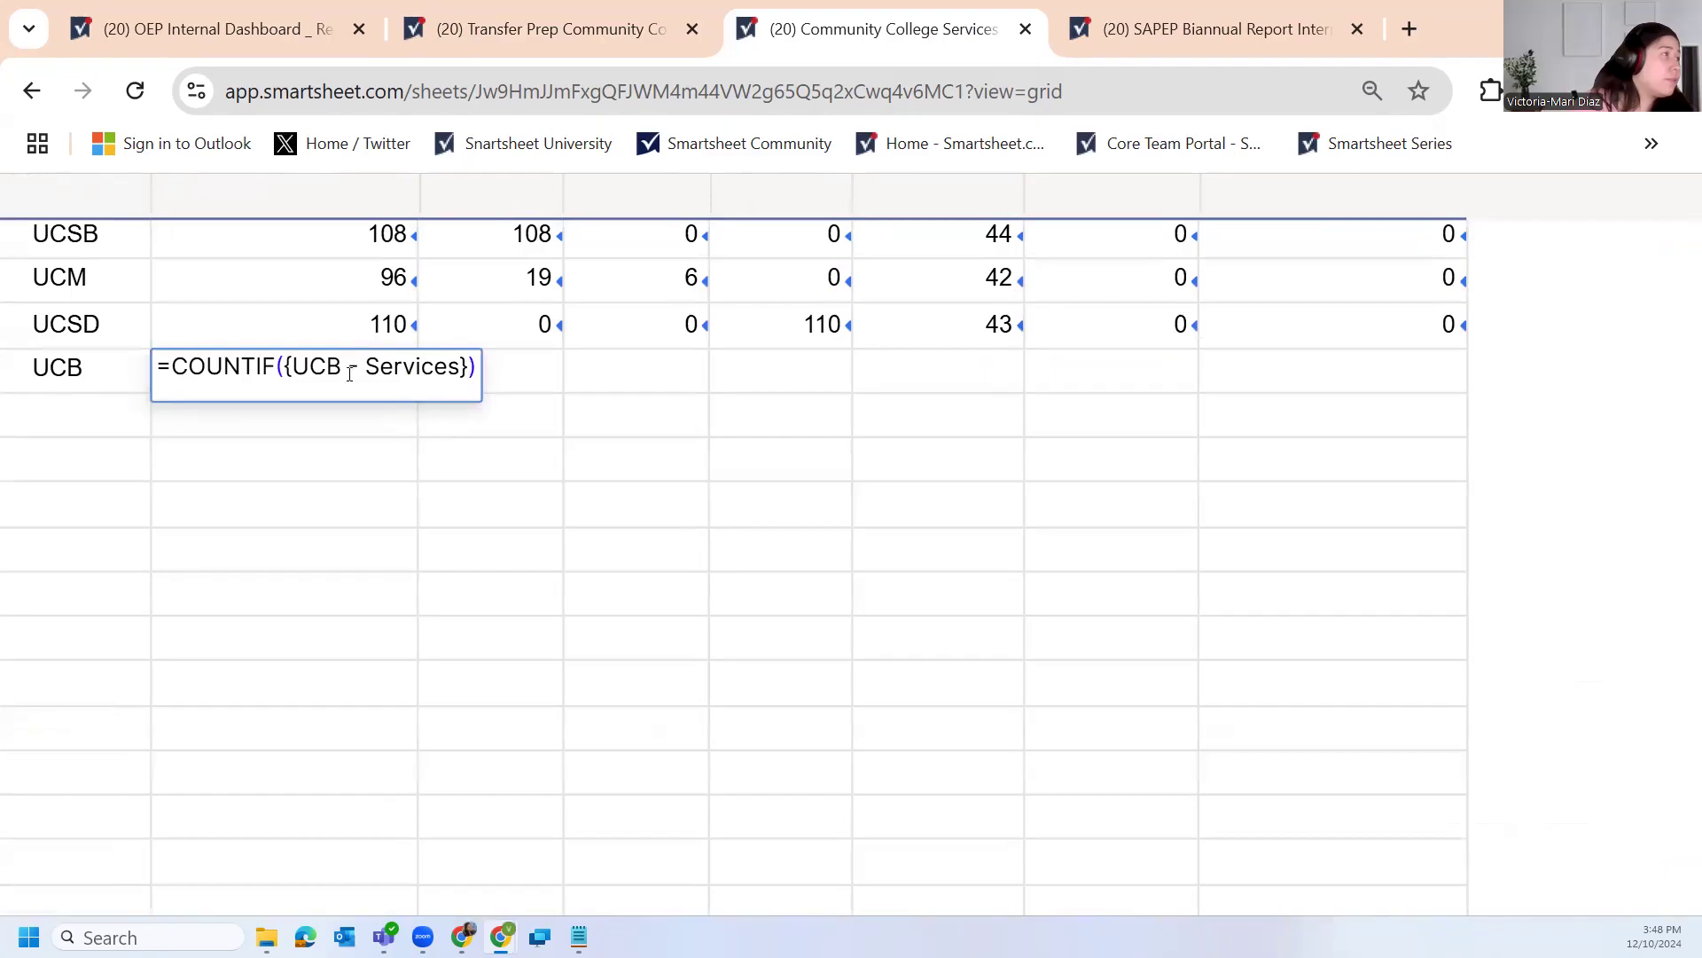
{"action": "left_click", "coordinate": [470, 366]}
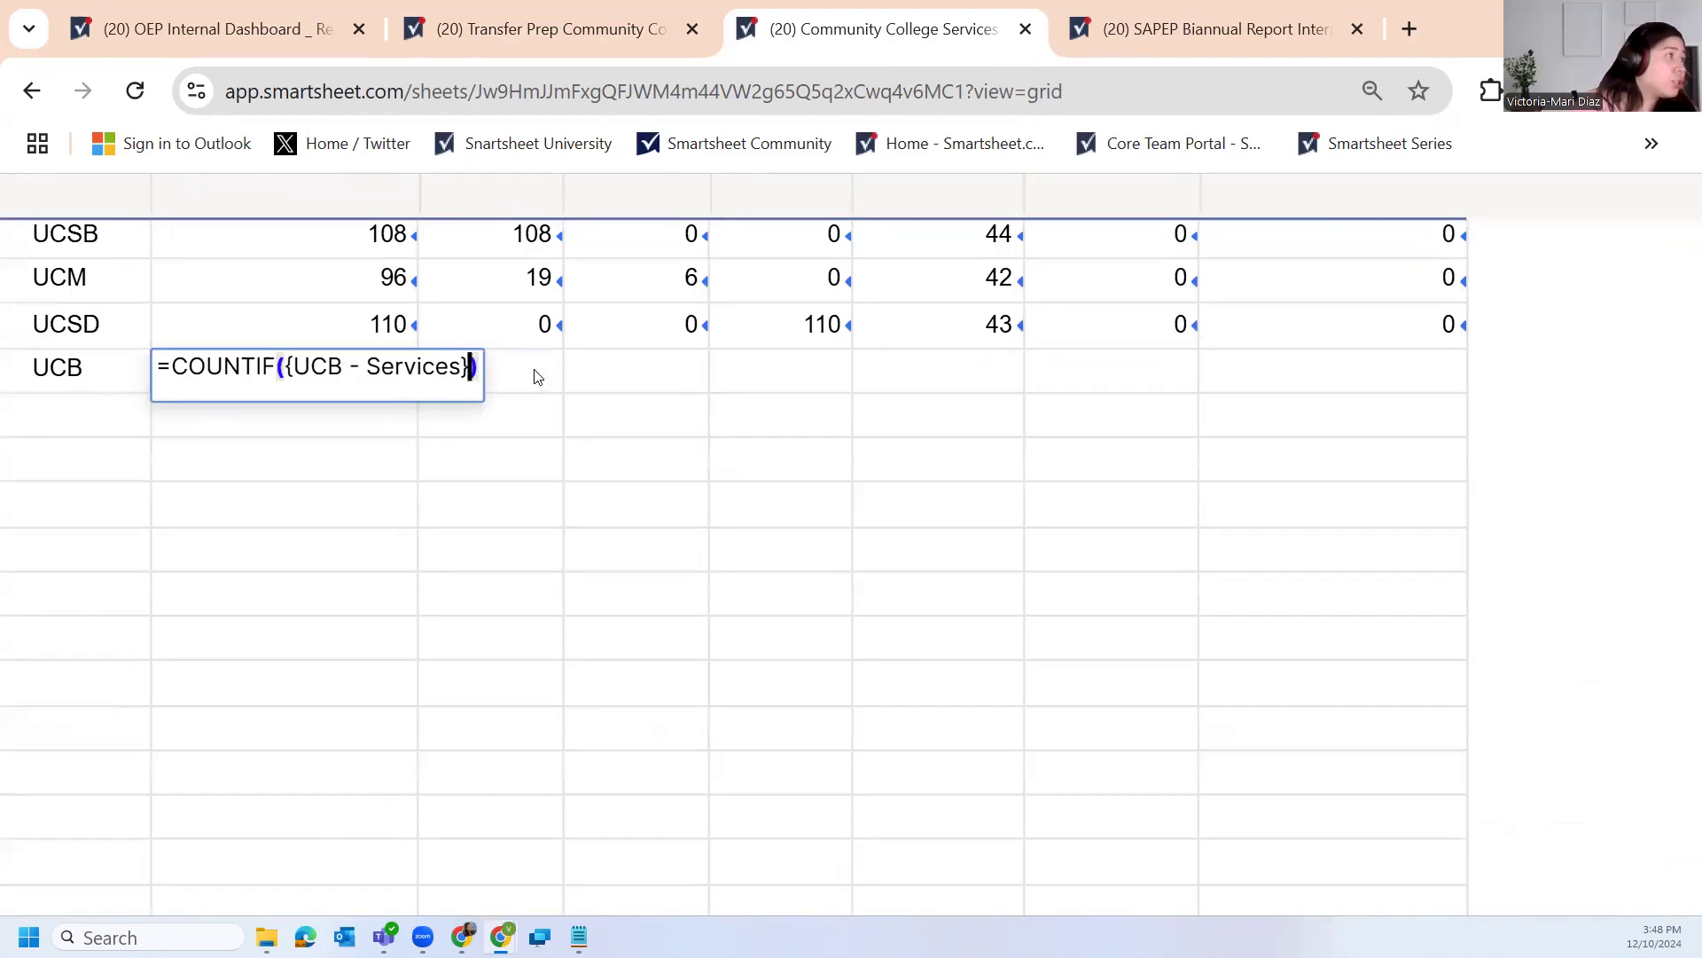
{"action": "type", "text": ", "}
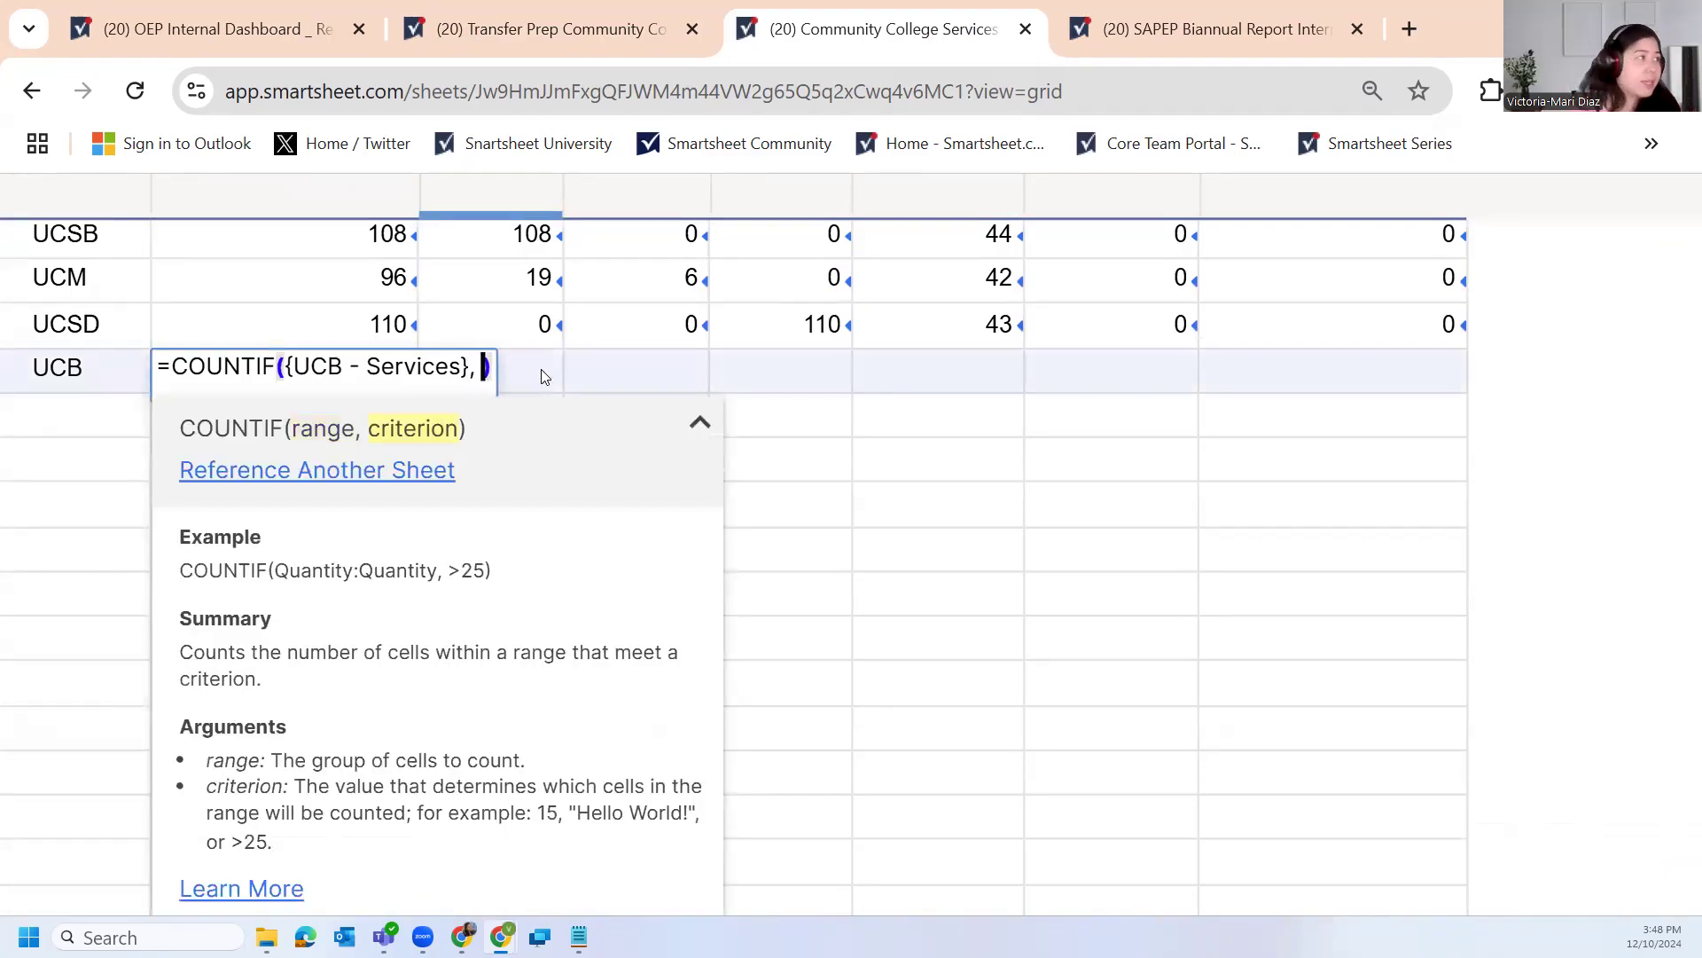
{"action": "type", "text": "1"}
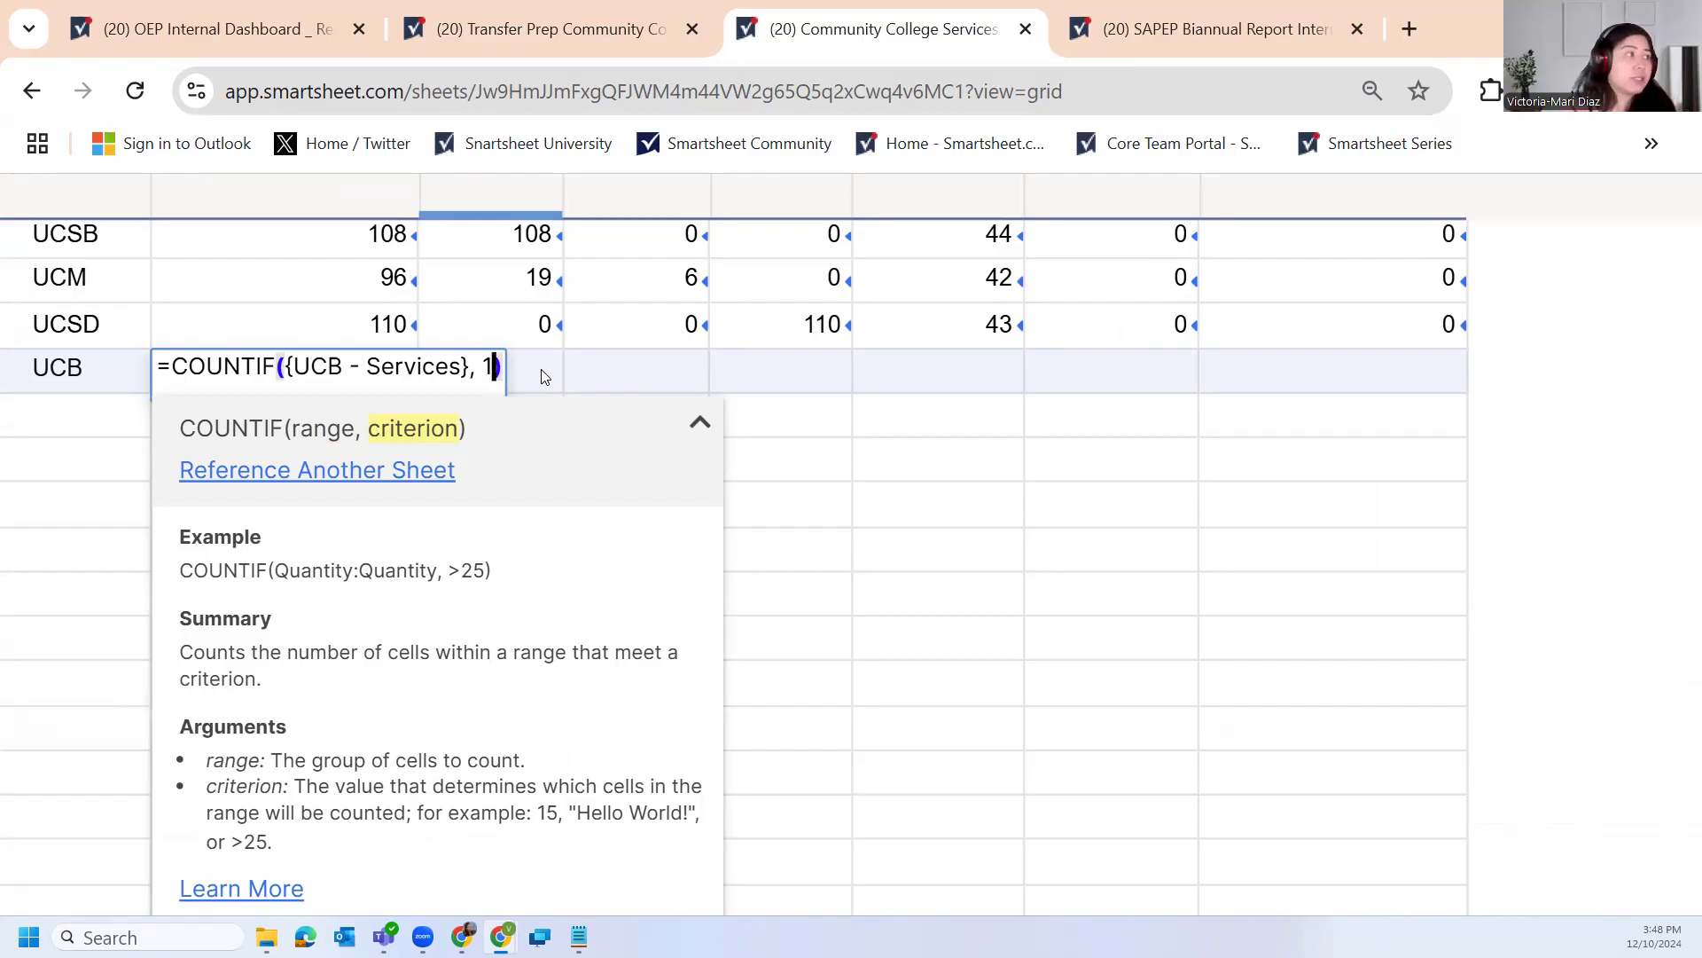
{"action": "key", "text": "Return"}
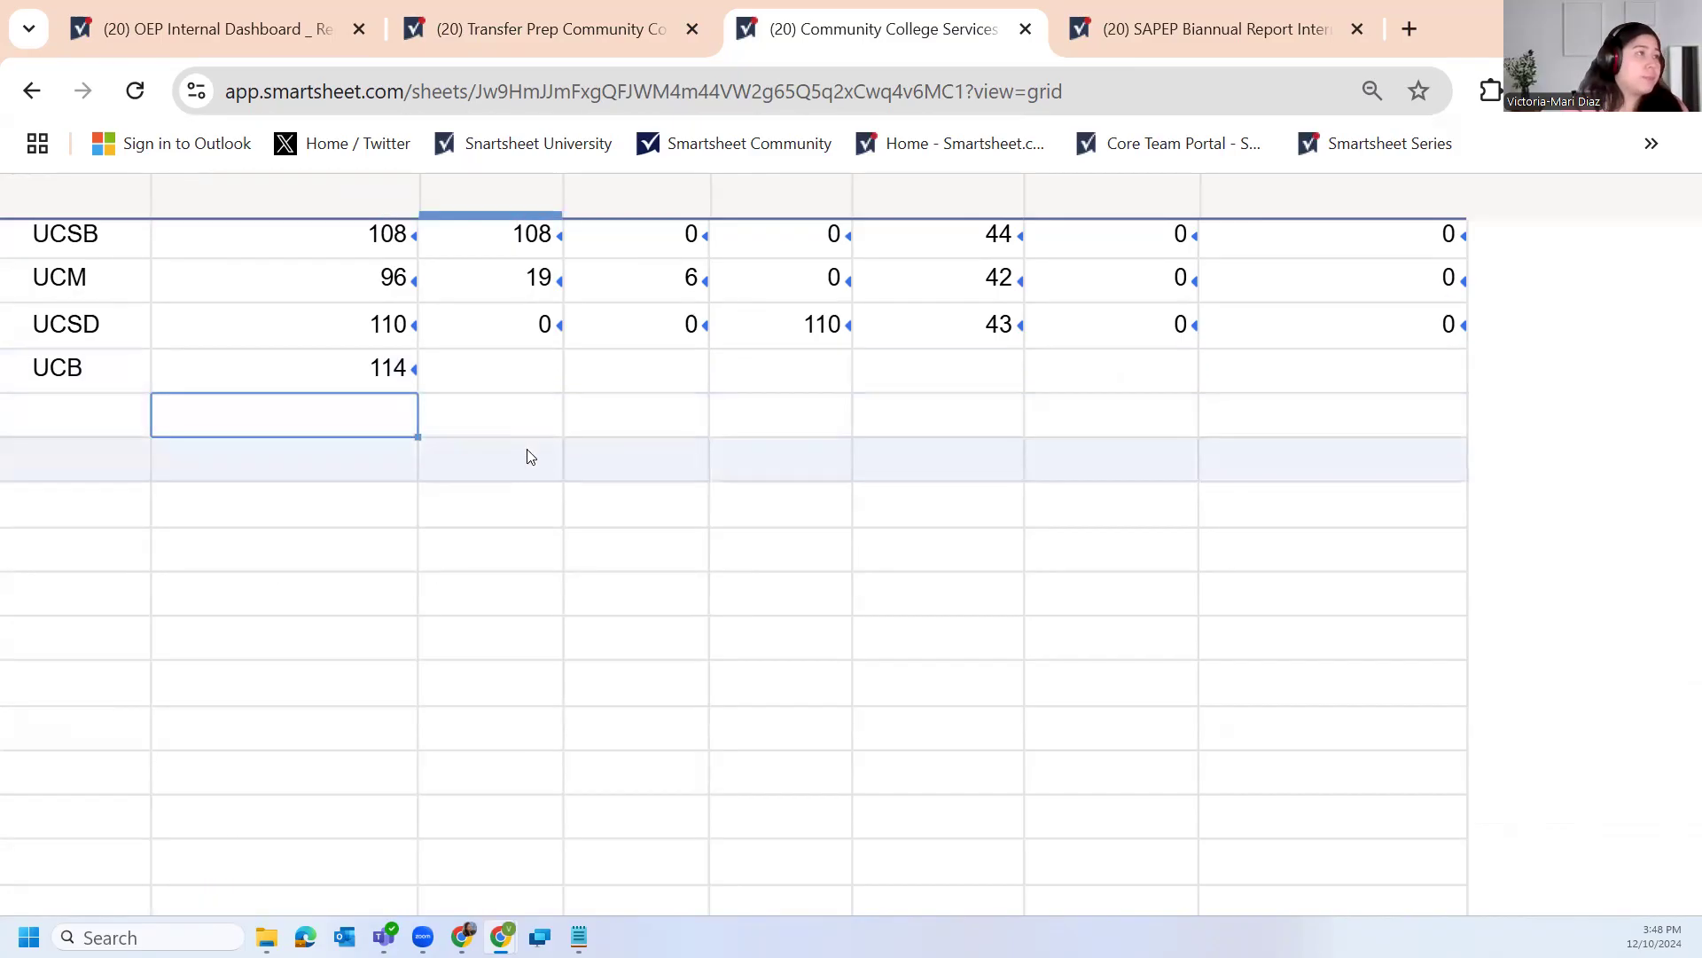
Start a COUNTIF formula in the Hybrid cell of the UCB row
{"action": "scroll", "coordinate": [593, 463], "scroll_direction": "up", "scroll_amount": 2}
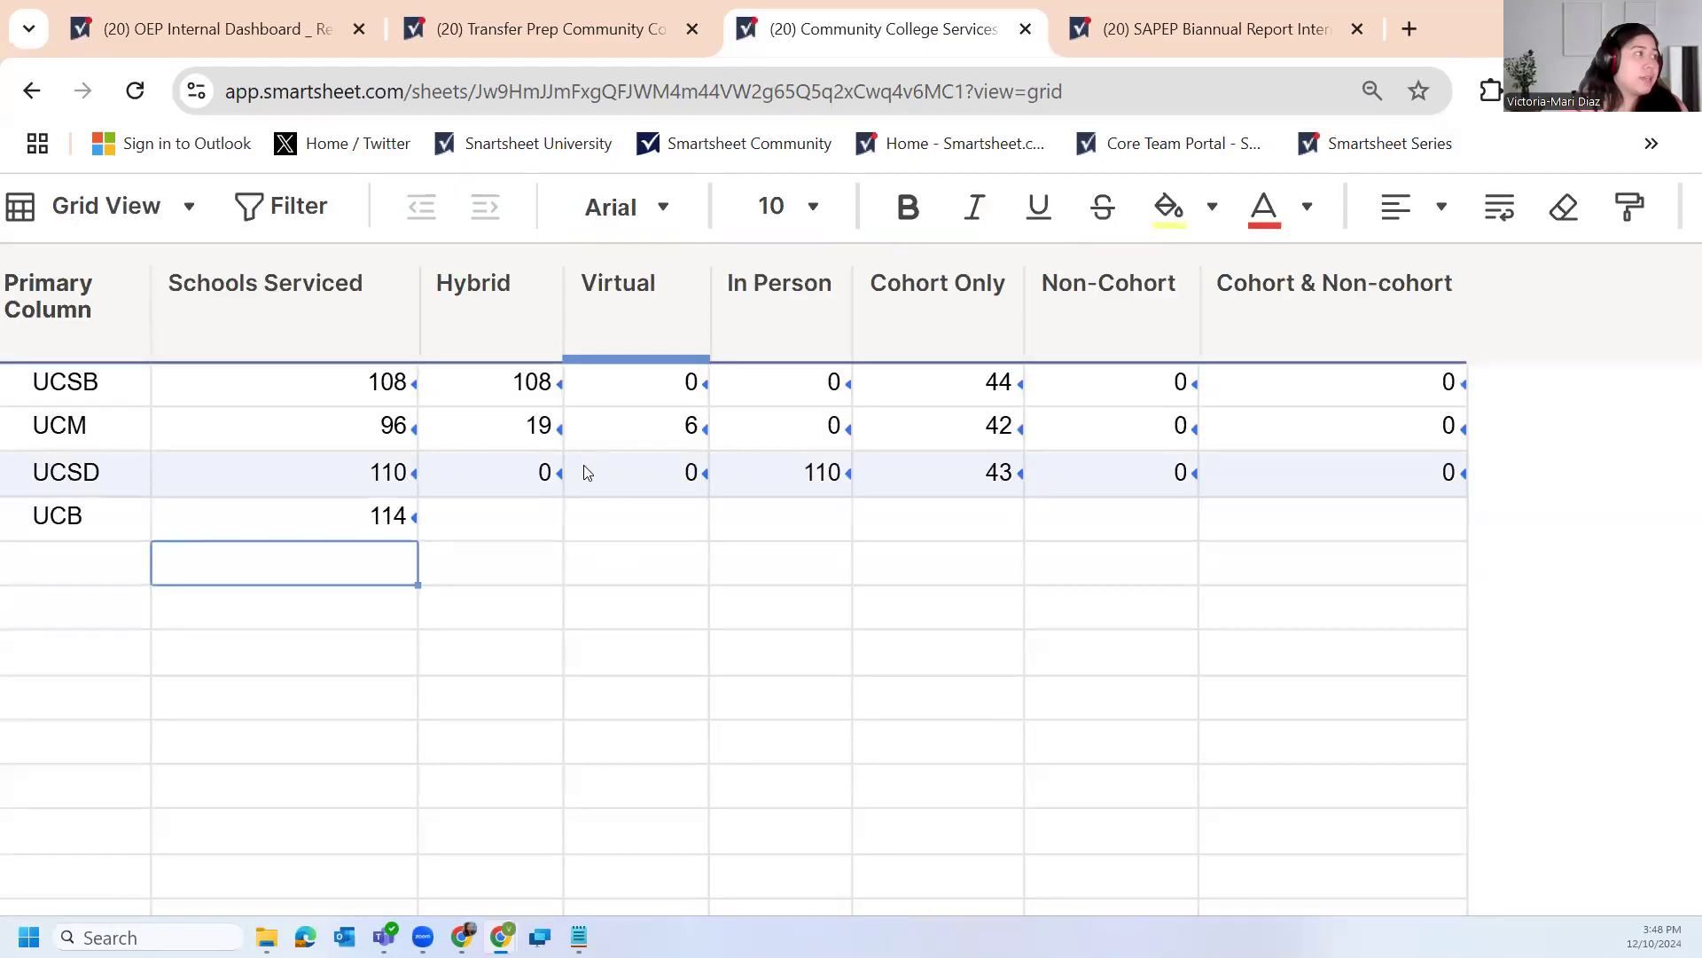
{"action": "left_click", "coordinate": [536, 530]}
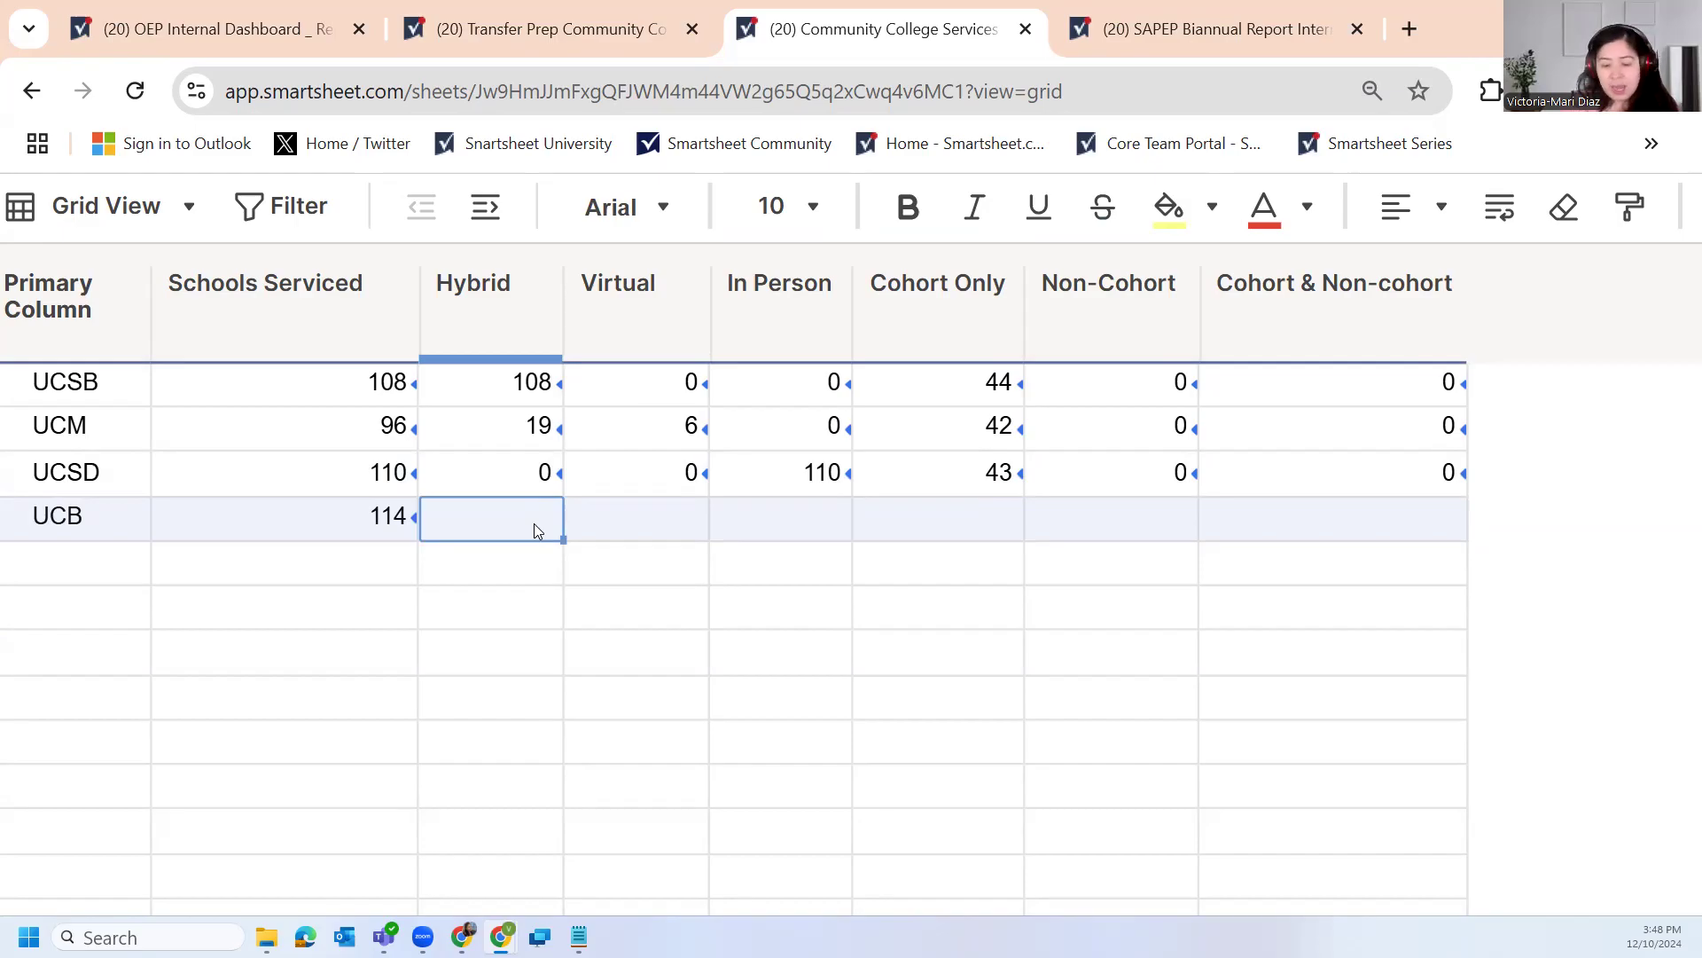
{"action": "left_click", "coordinate": [535, 527]}
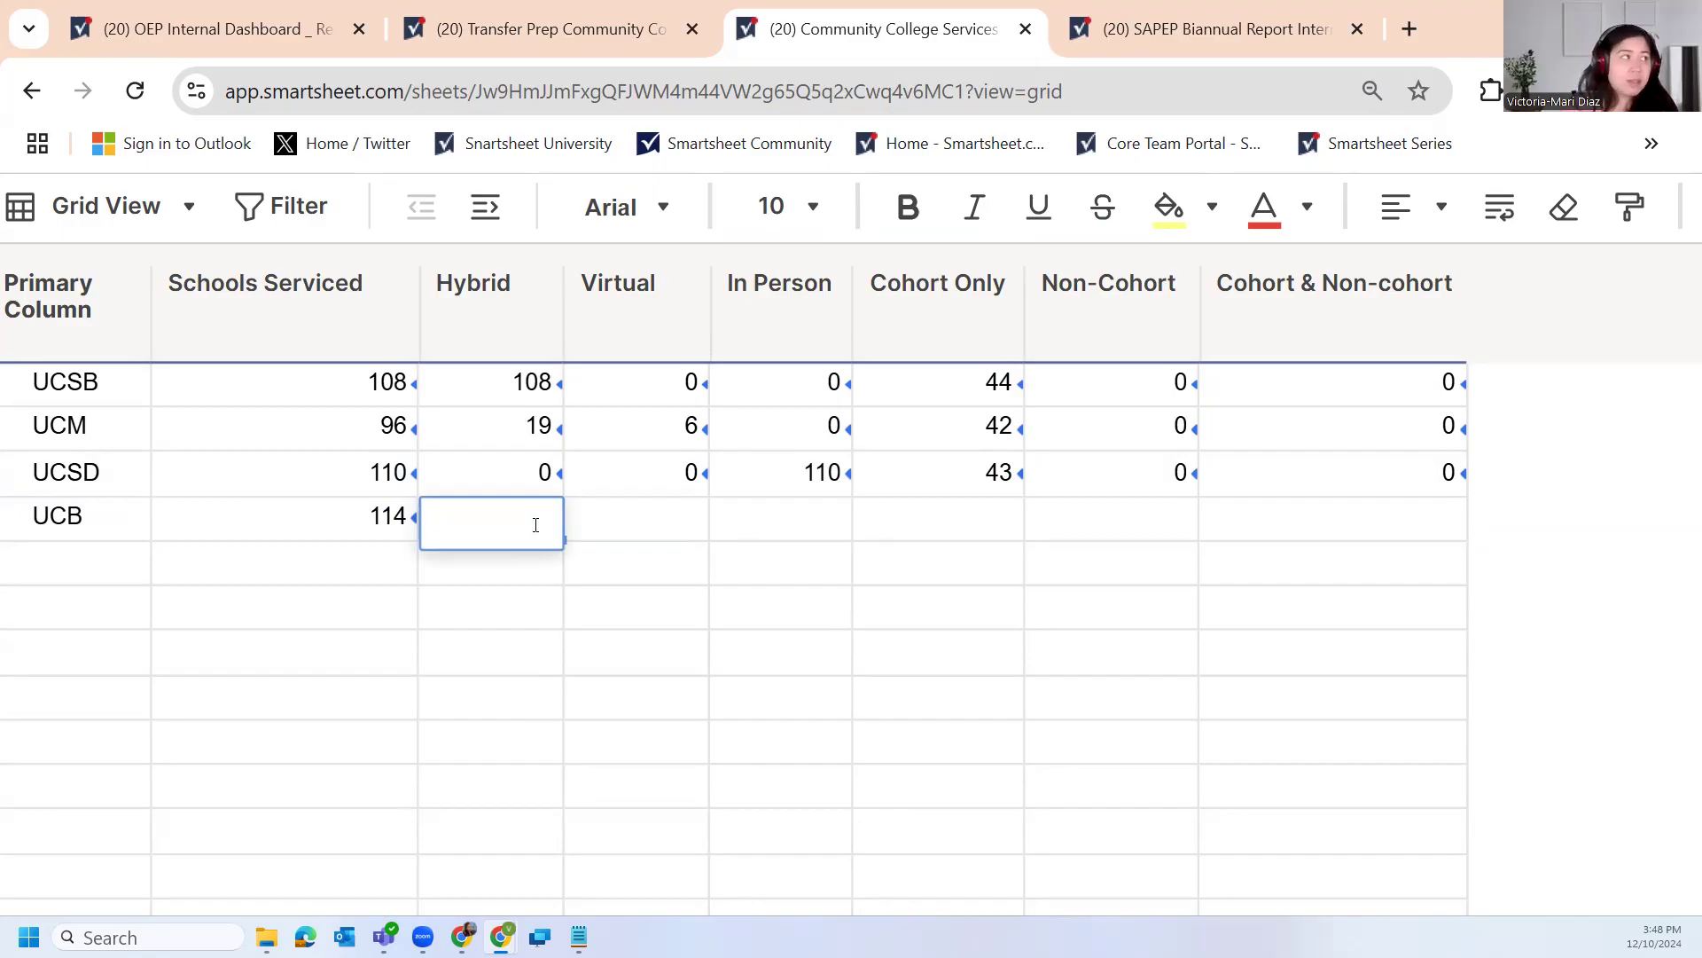
{"action": "type", "text": "="}
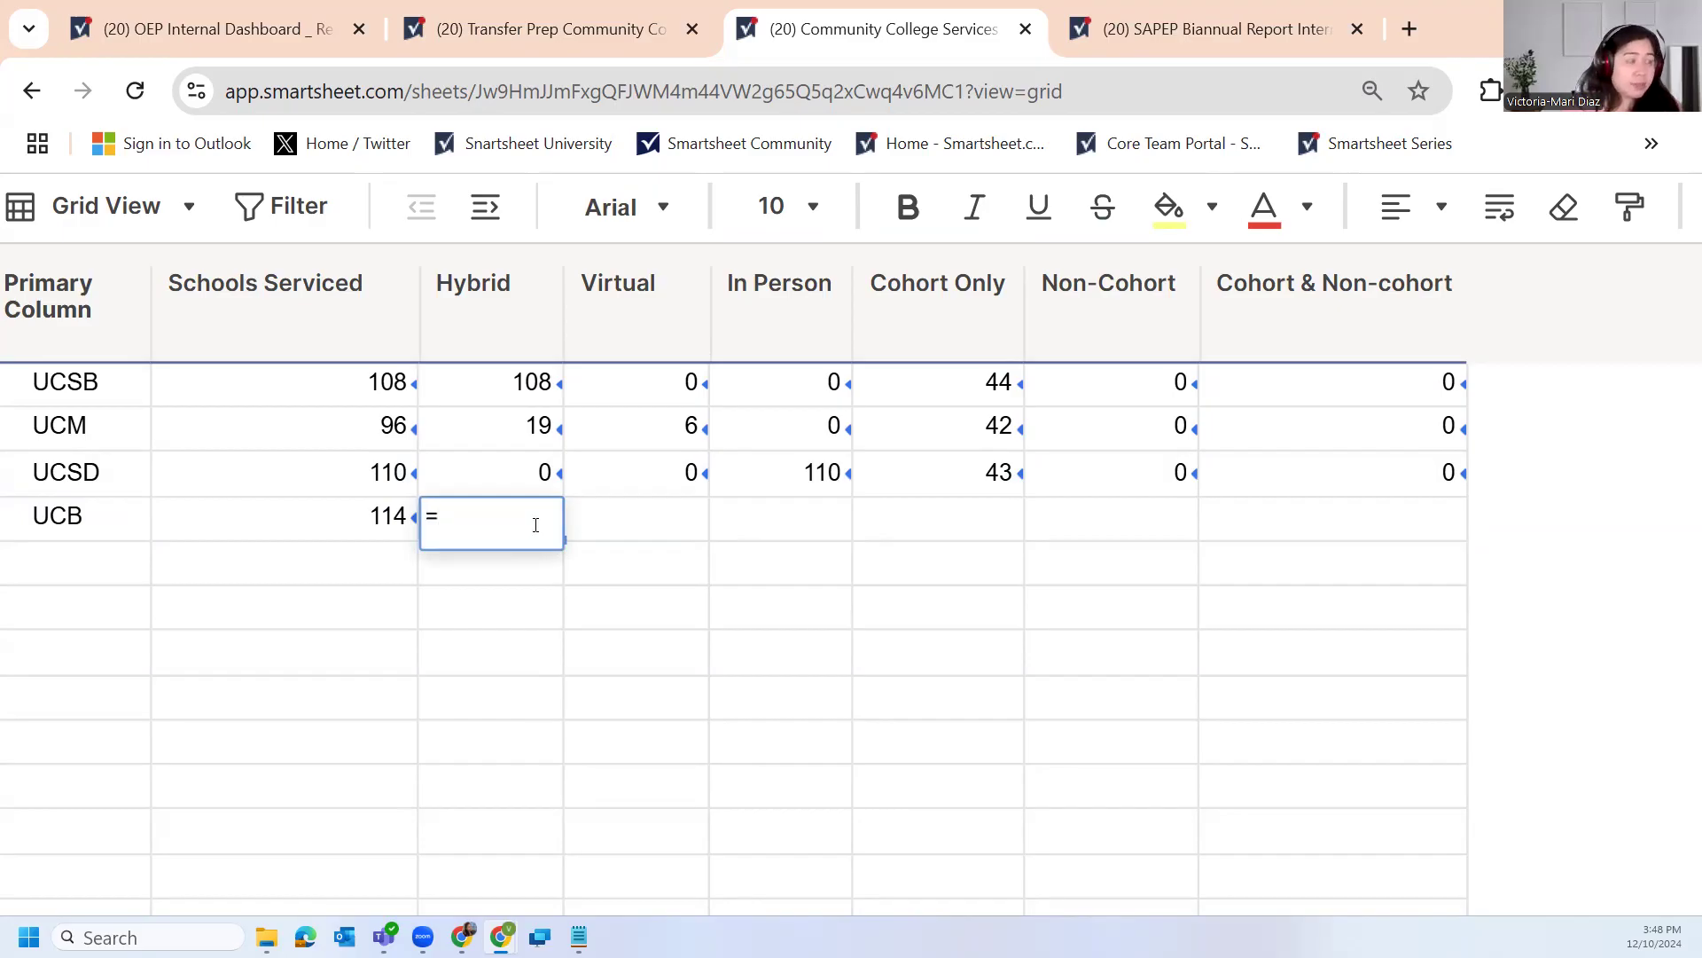
{"action": "type", "text": "countif"}
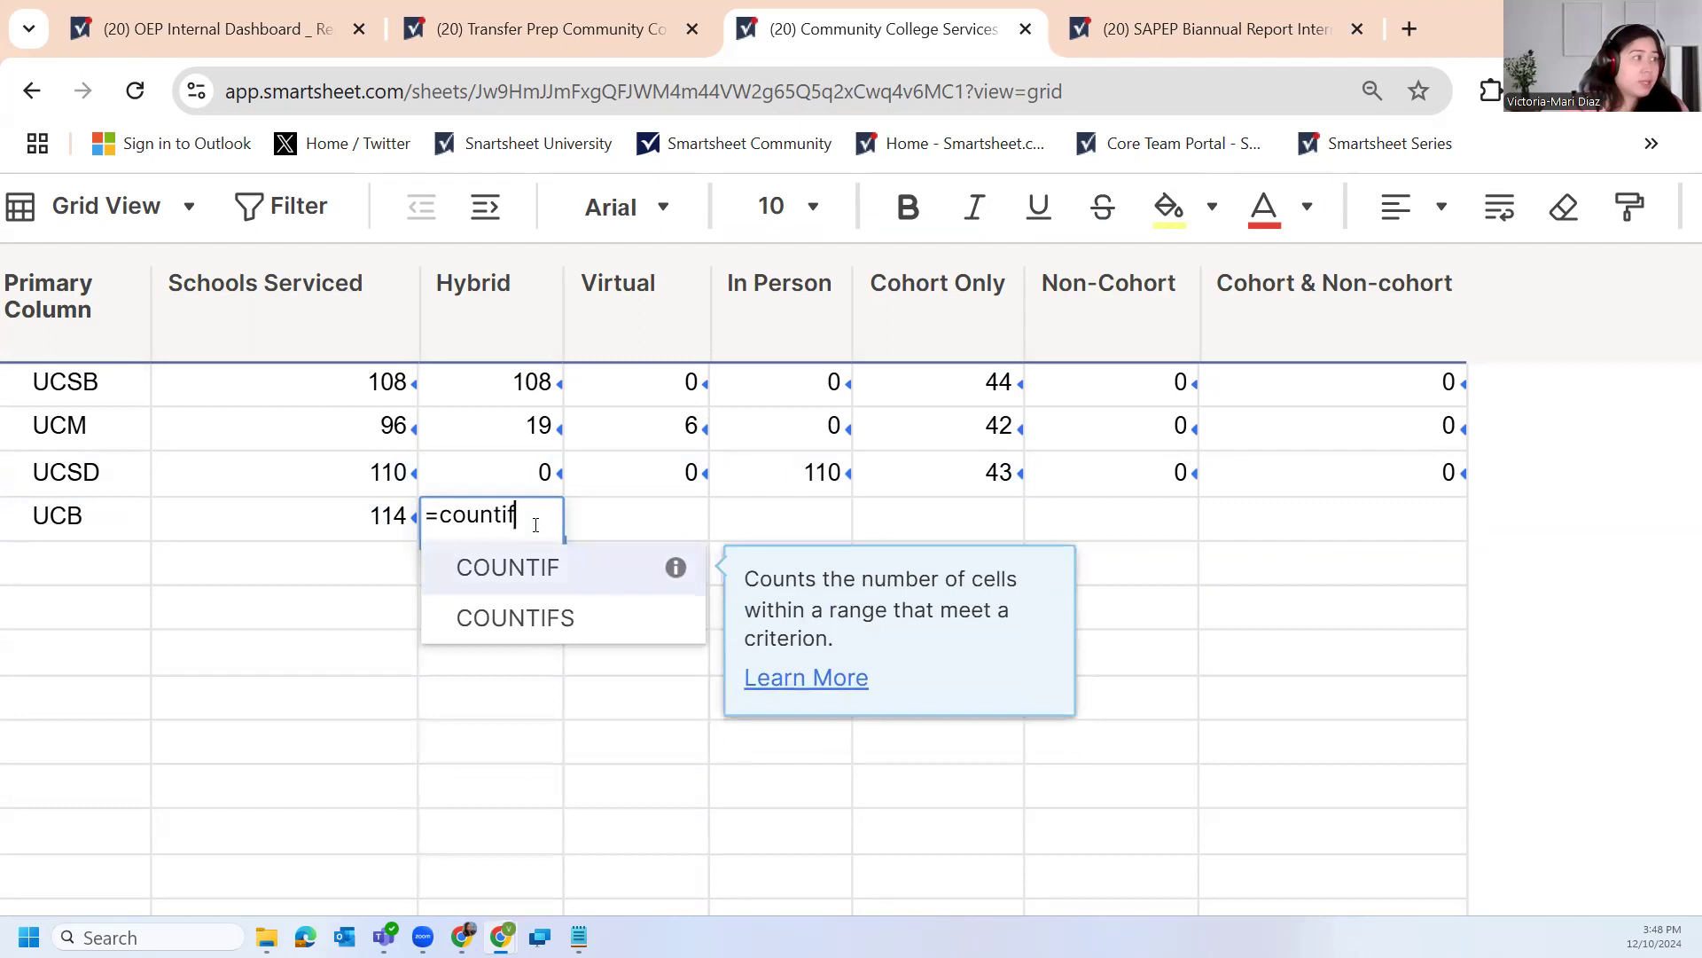
{"action": "left_click", "coordinate": [550, 571]}
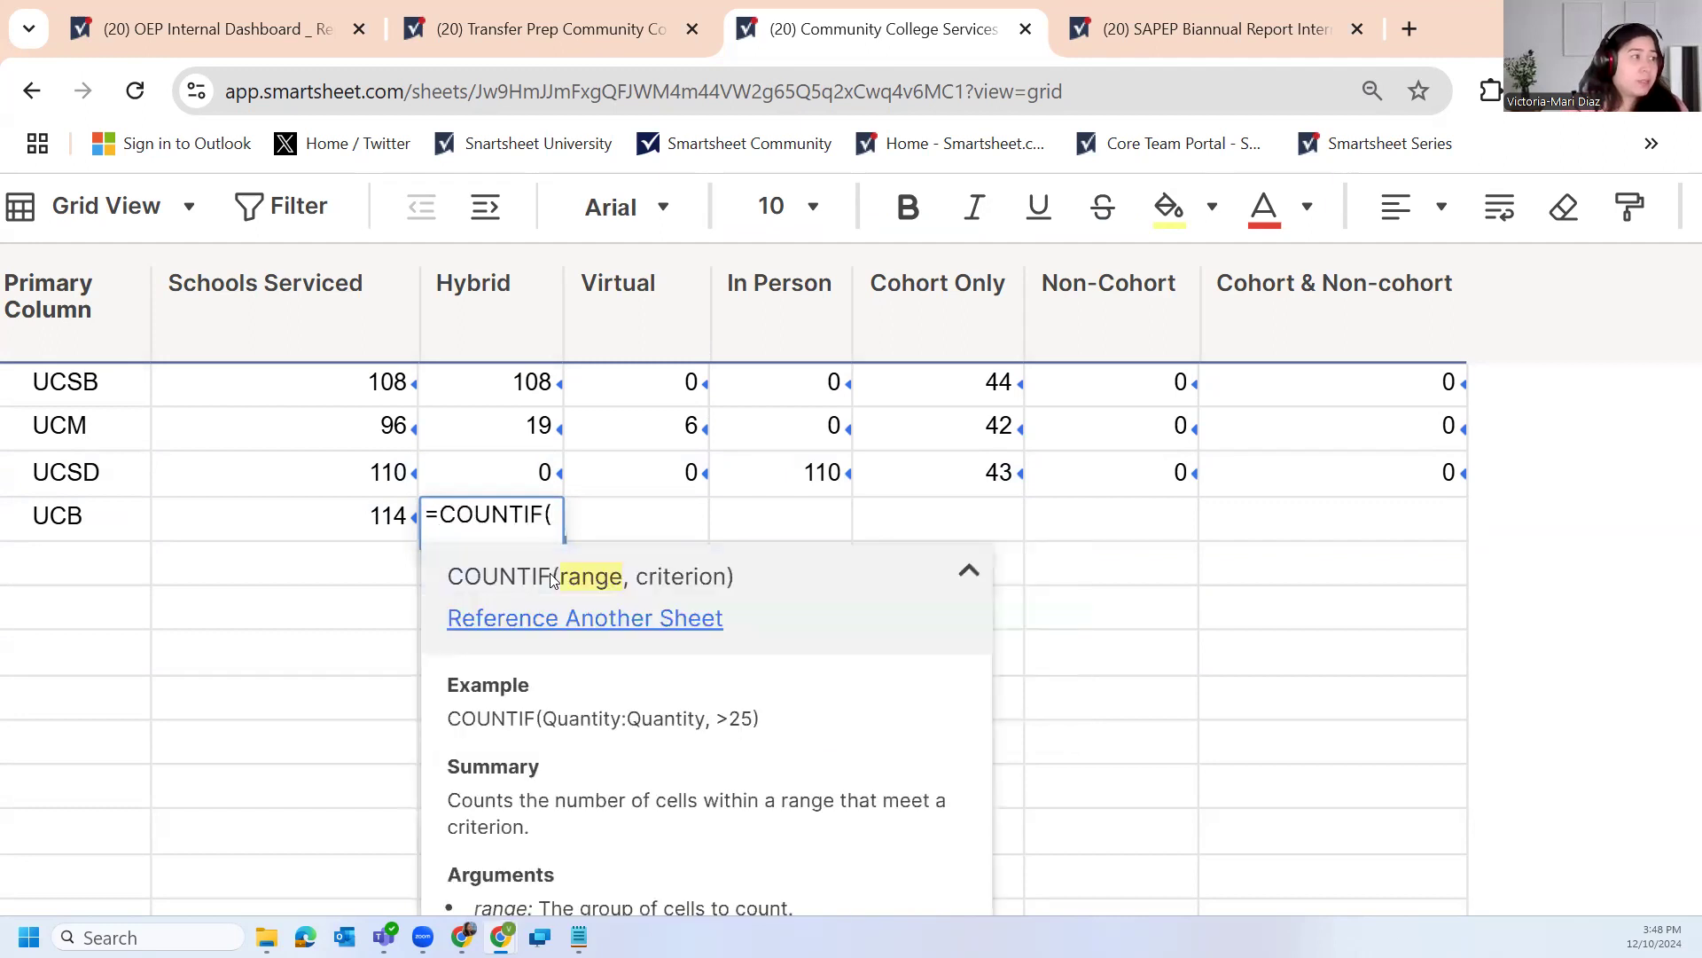
Reference another sheet for the COUNTIF range and select the UCB-Services Format column of Transfer Prep Community Colleges
{"action": "left_click", "coordinate": [546, 628]}
{"action": "scroll", "coordinate": [545, 620], "scroll_direction": "down", "scroll_amount": 5}
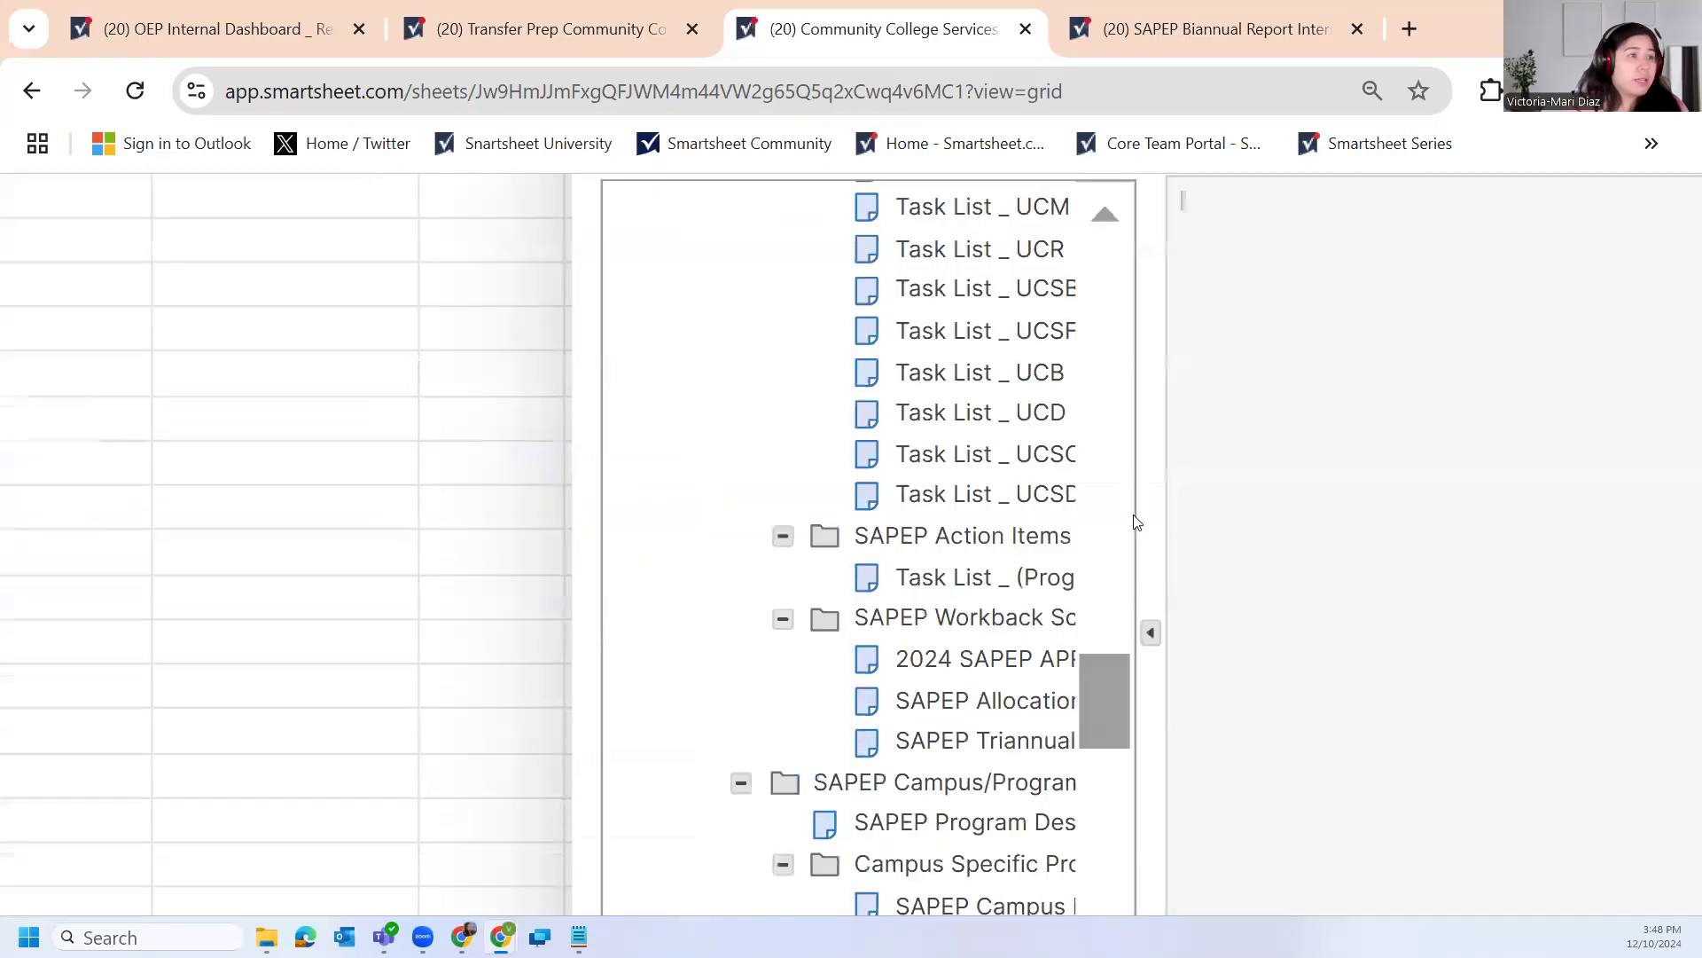
{"action": "scroll", "coordinate": [1347, 364], "scroll_direction": "right", "scroll_amount": 15}
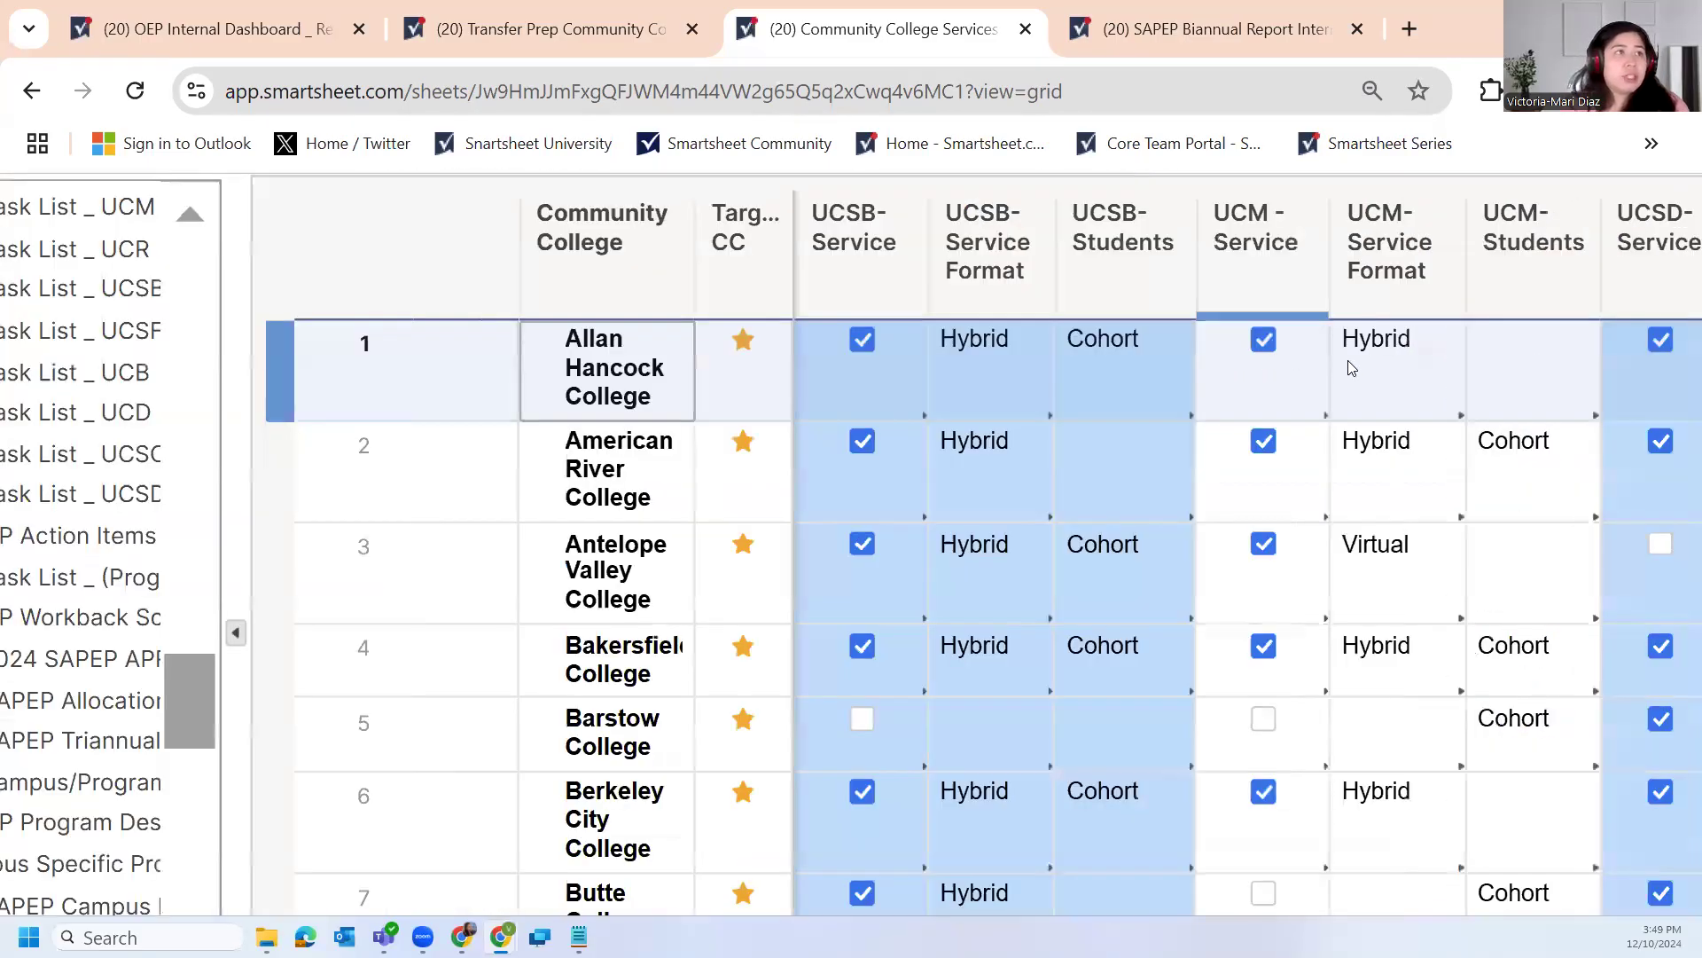
{"action": "left_click", "coordinate": [685, 248]}
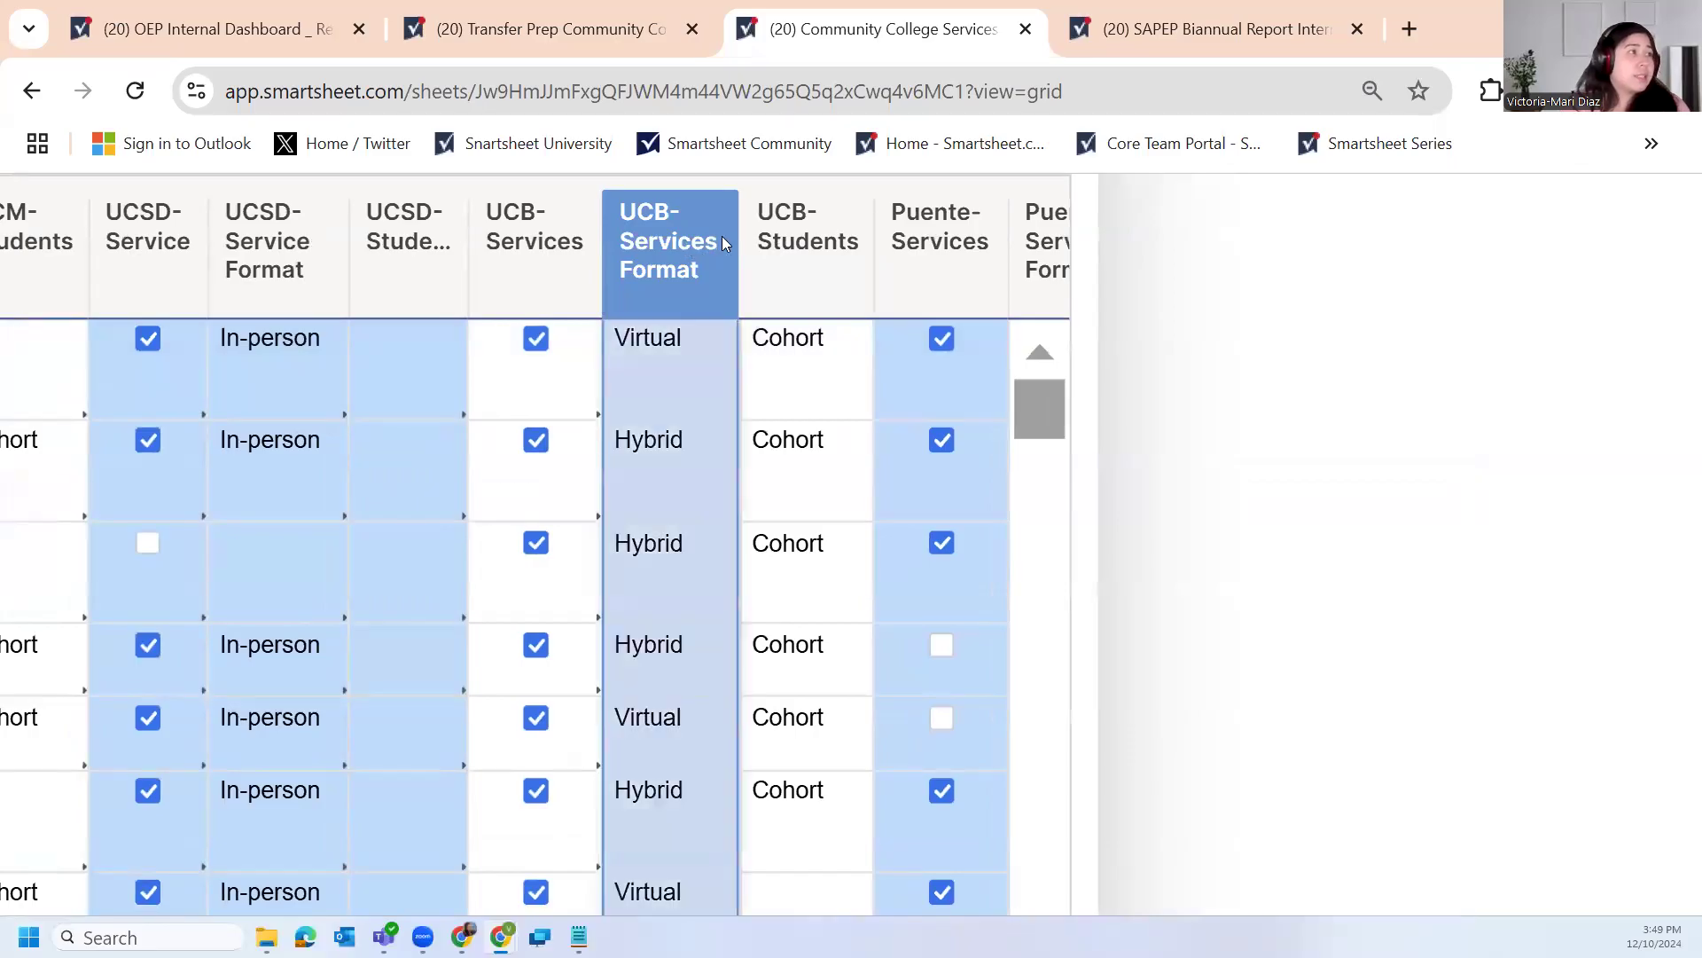
Name the sheet reference "UCB Services Format" and insert it into the Hybrid cell's COUNTIF formula
{"action": "scroll", "coordinate": [700, 220], "scroll_direction": "up", "scroll_amount": 3}
{"action": "scroll", "coordinate": [733, 281], "scroll_direction": "left", "scroll_amount": 5}
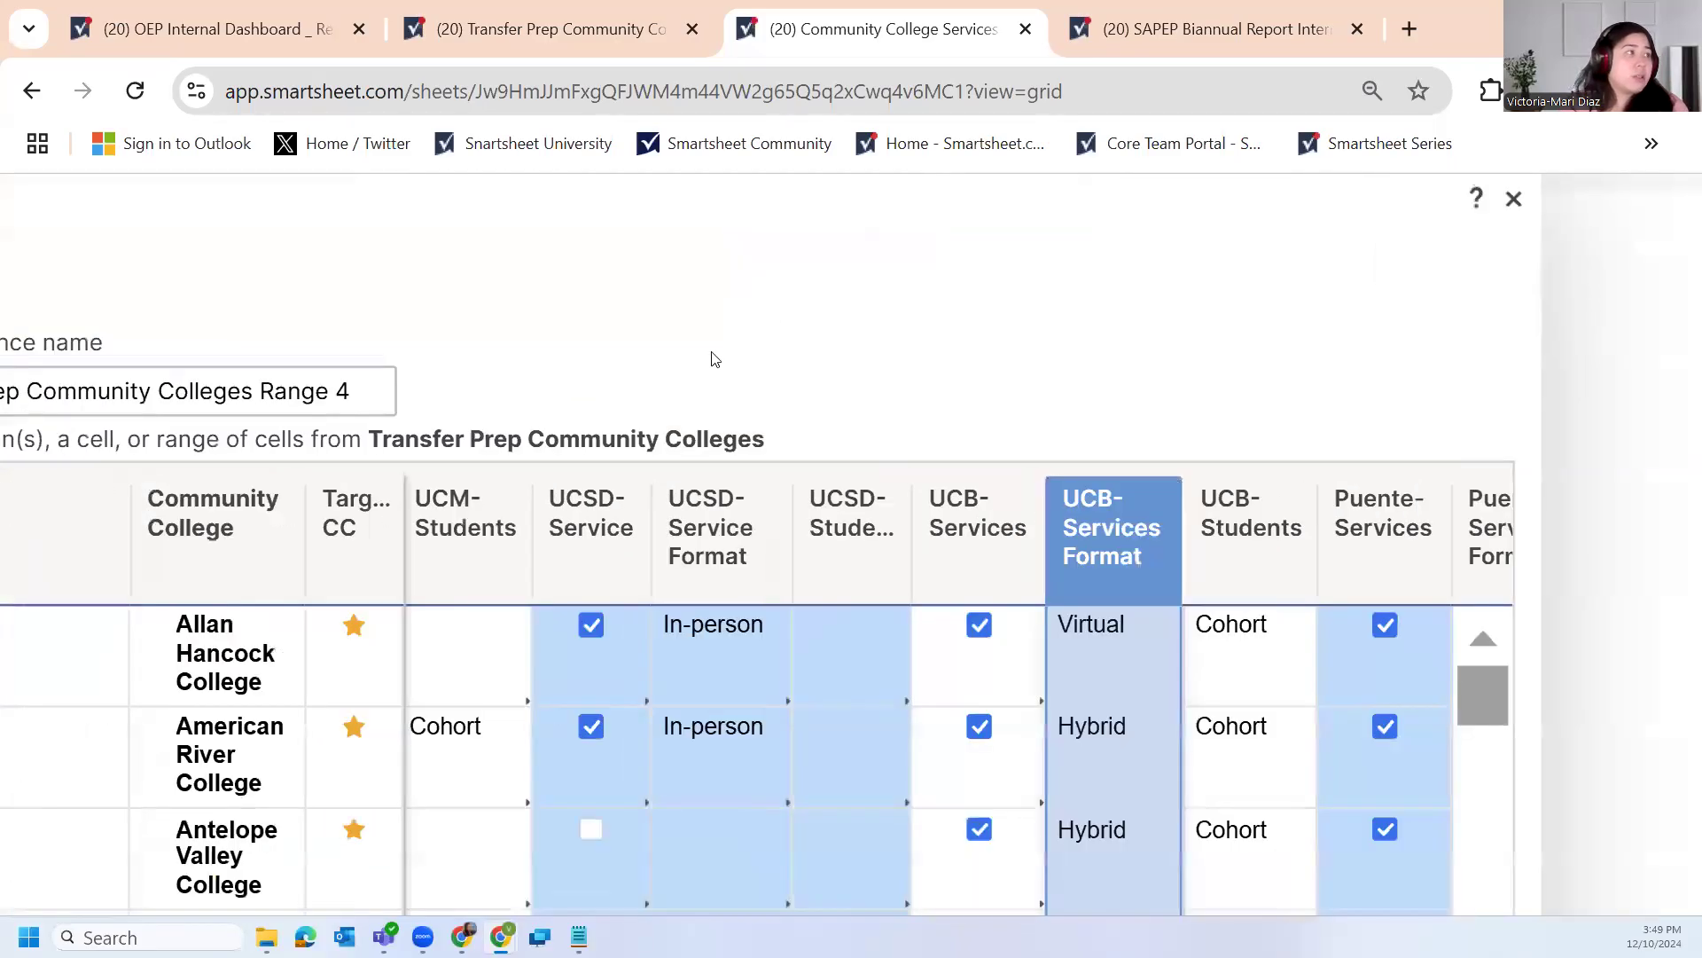
{"action": "scroll", "coordinate": [715, 359], "scroll_direction": "left", "scroll_amount": 3}
{"action": "left_click_drag", "start_coordinate": [666, 378], "coordinate": [179, 380]}
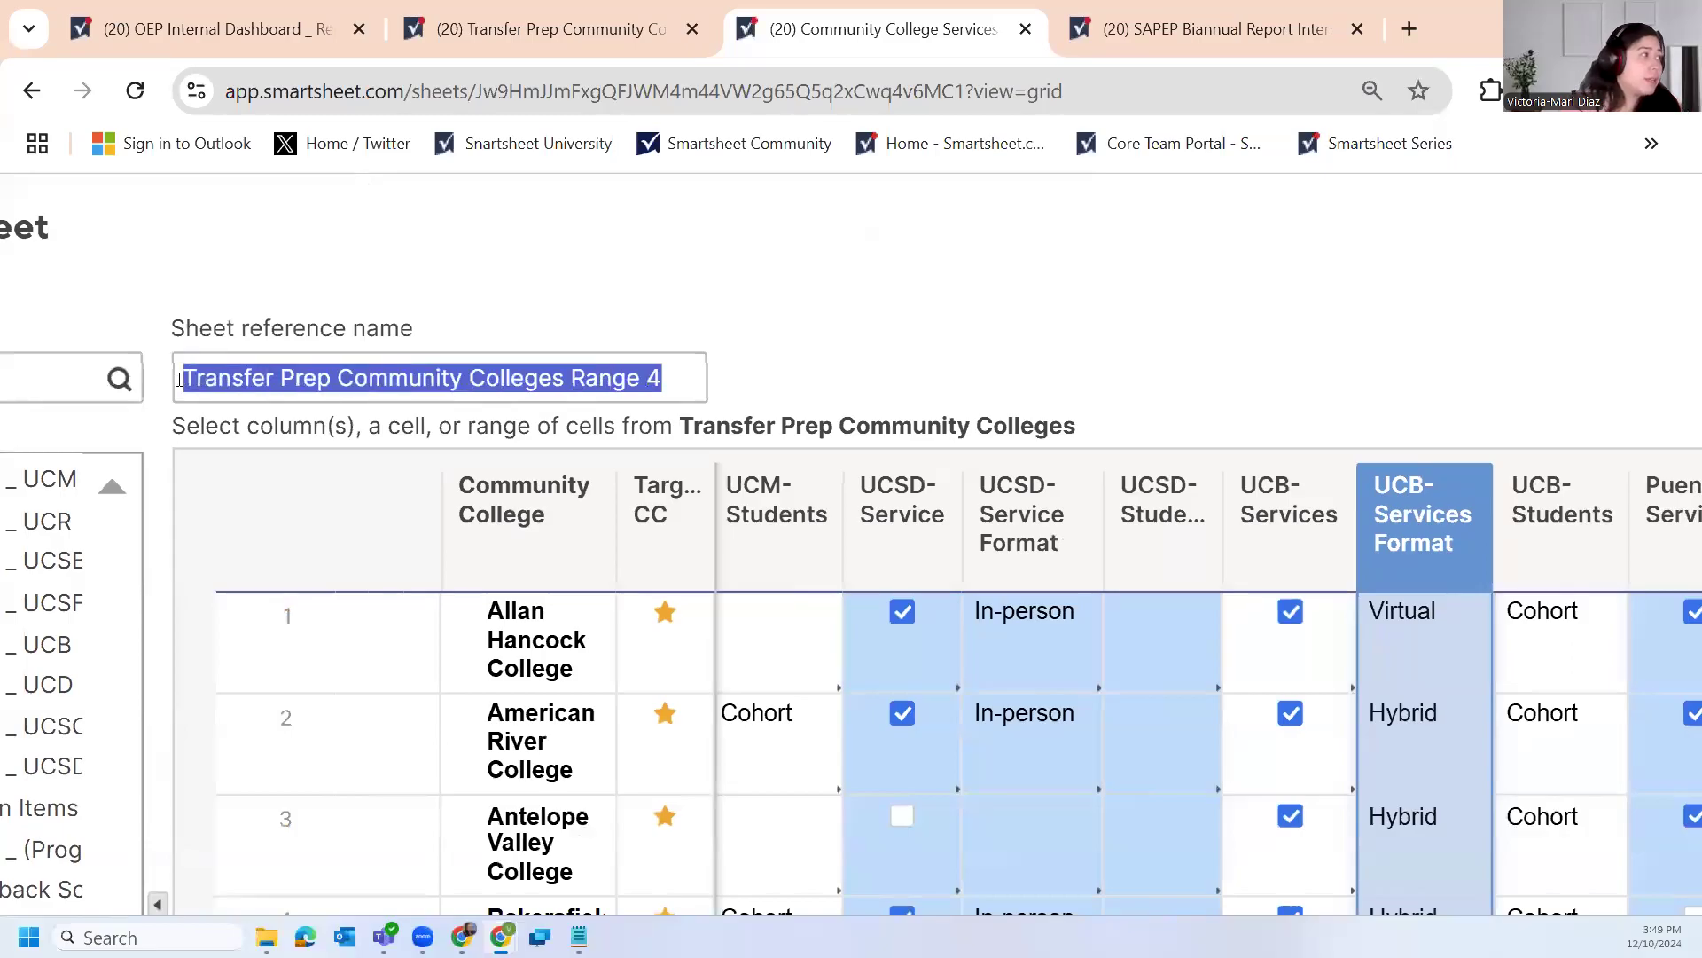
{"action": "type", "text": "S"}
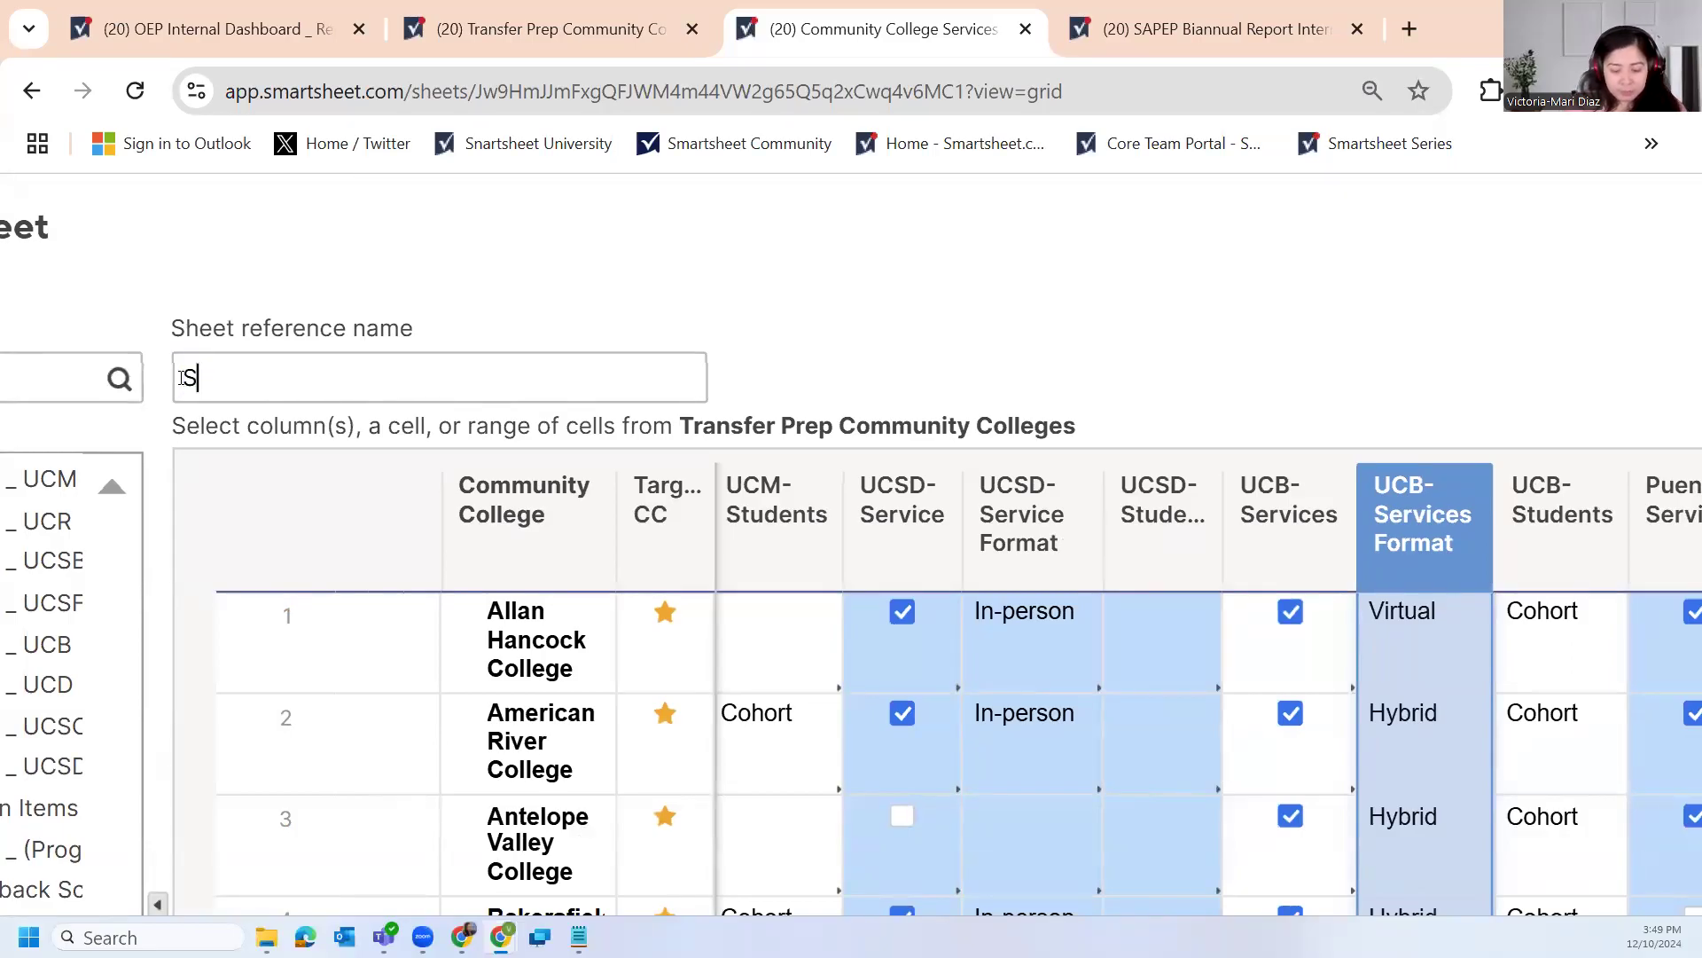
{"action": "key", "text": "BackSpace"}
{"action": "type", "text": "UCB "}
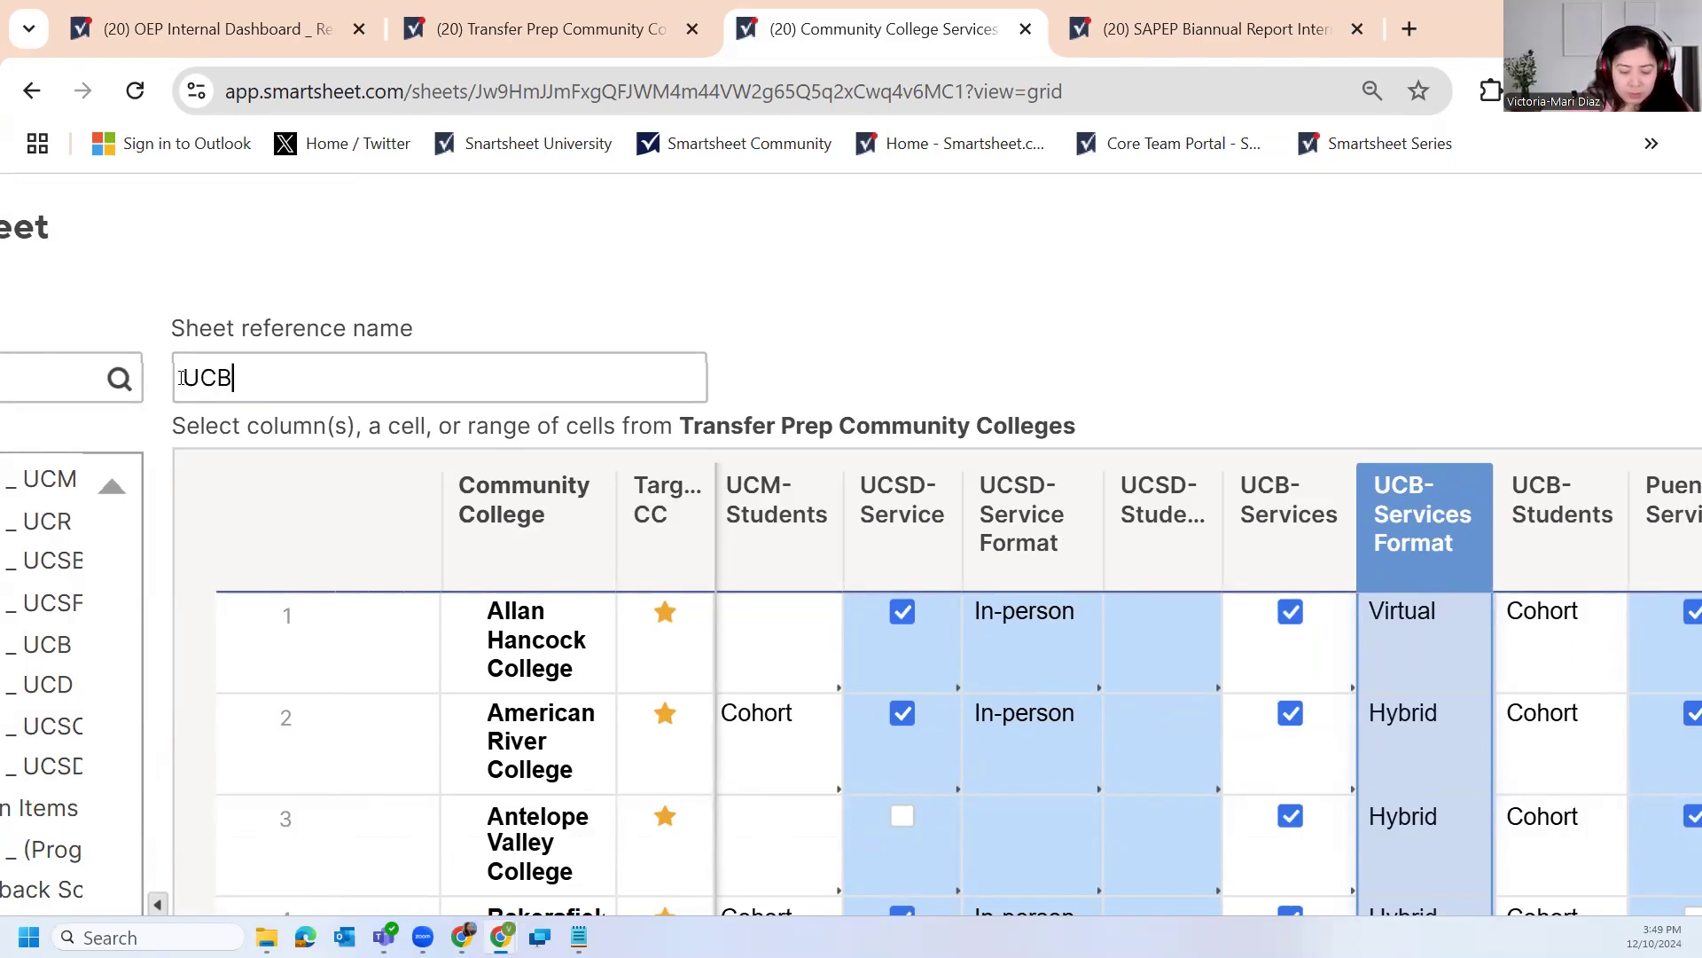
{"action": "type", "text": "Servic"}
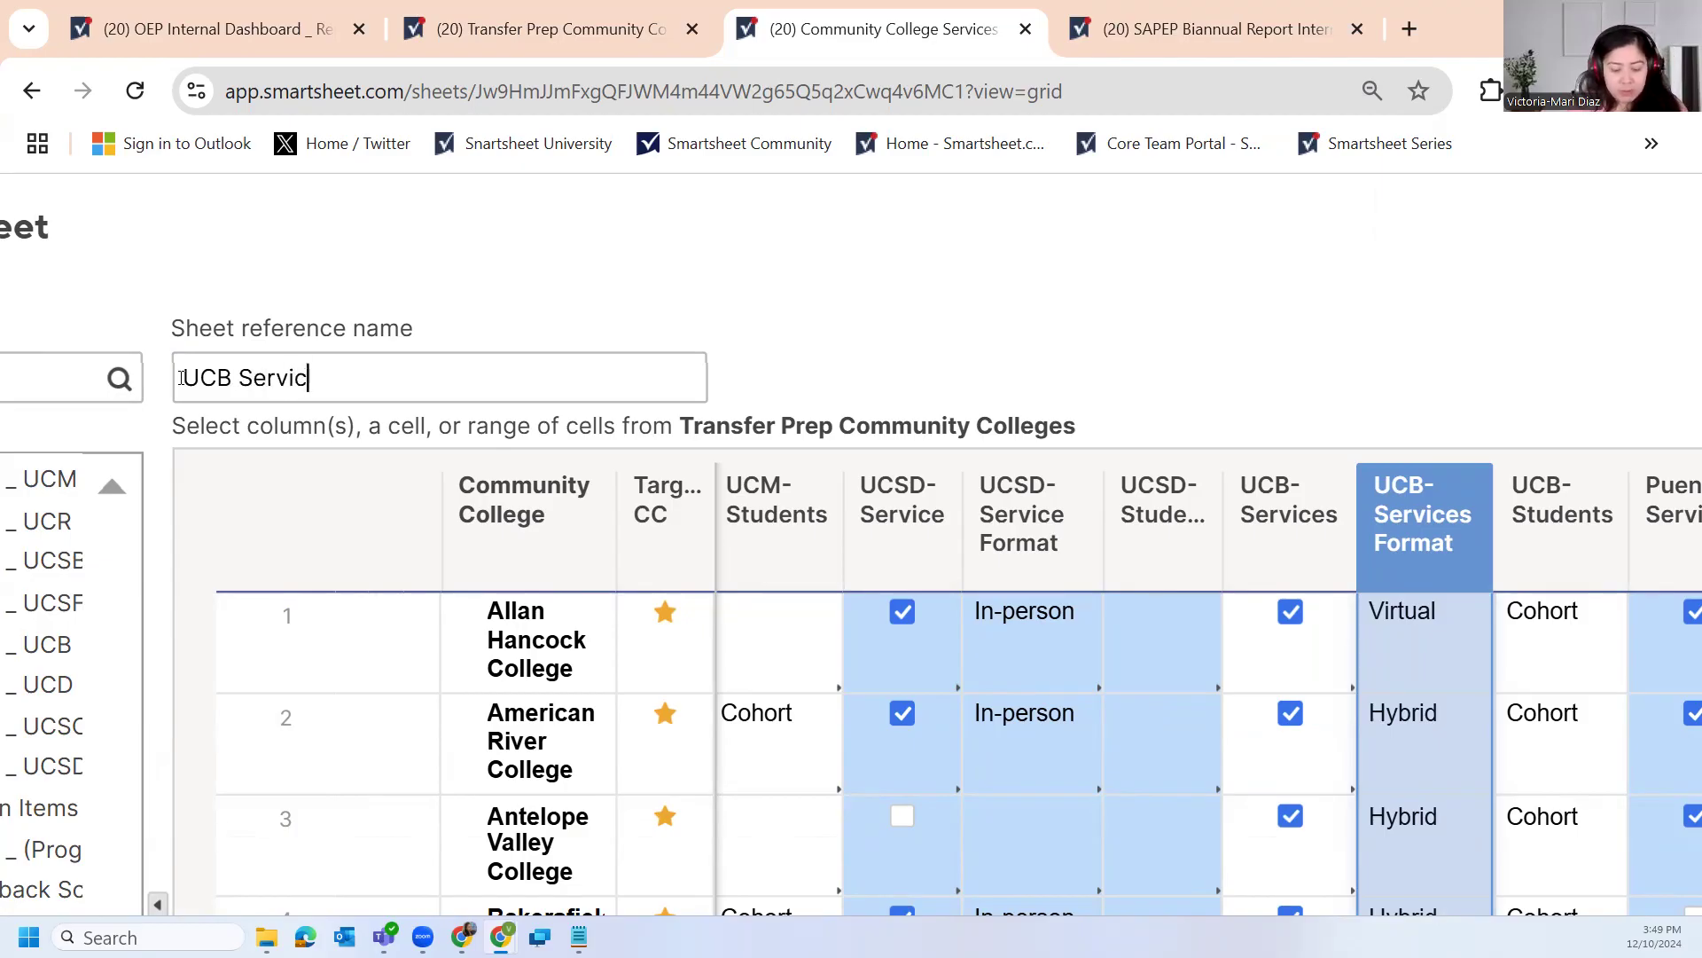
{"action": "type", "text": "es Format"}
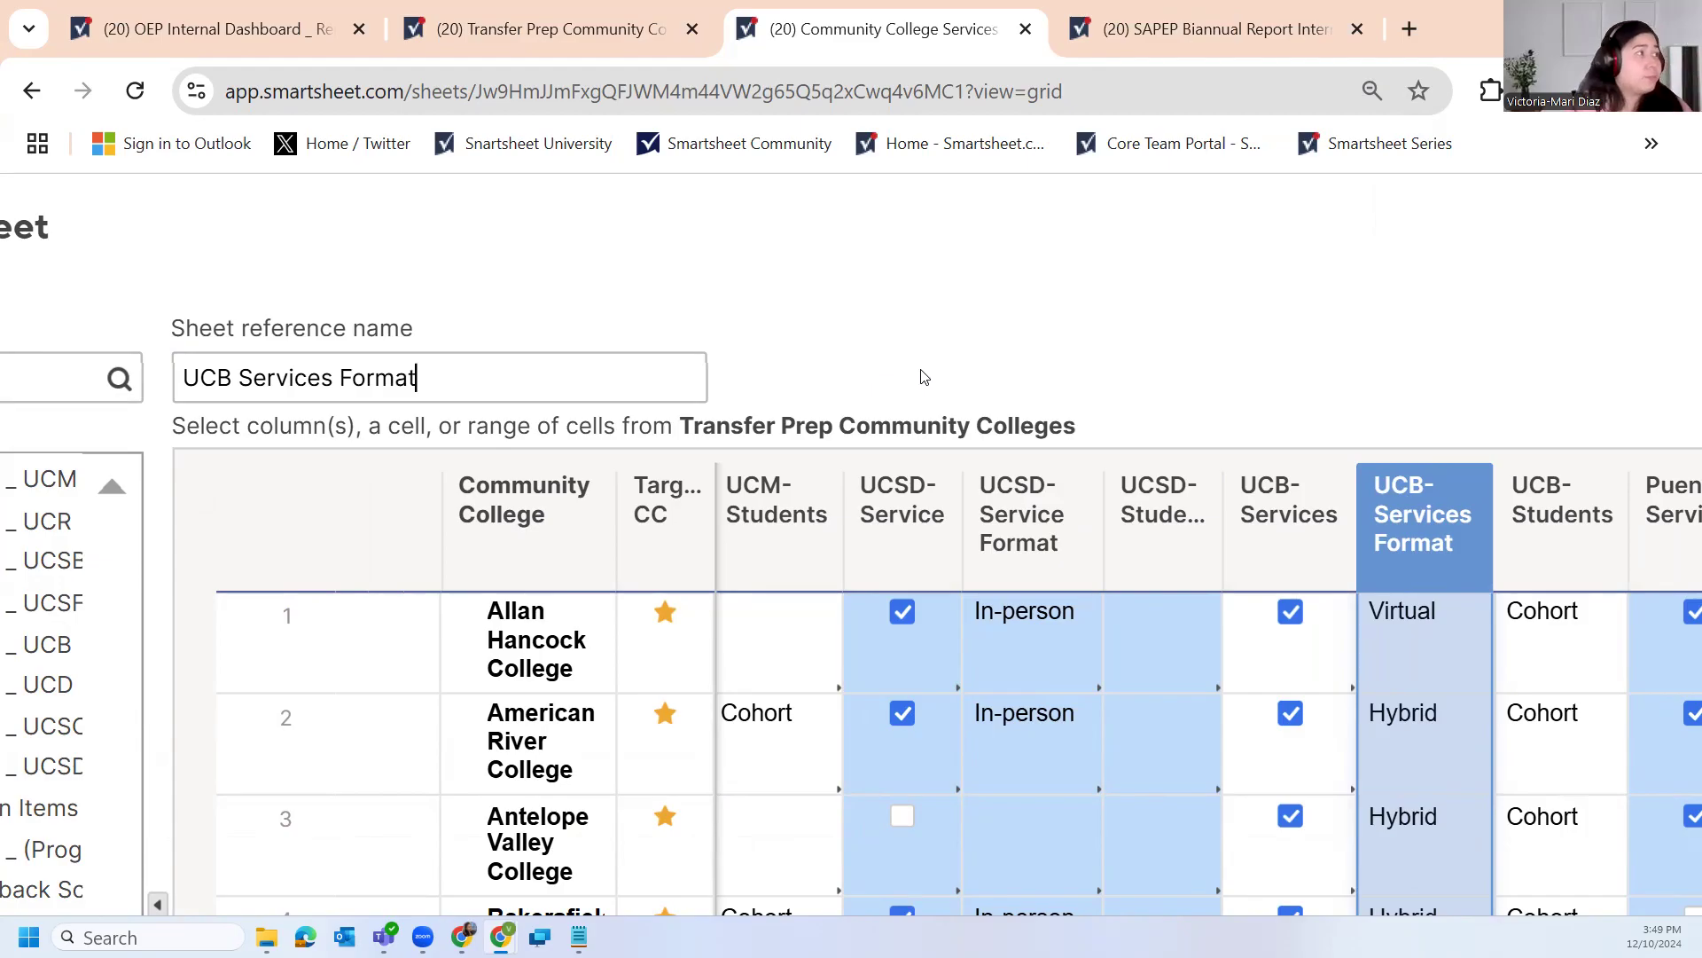
{"action": "key", "text": "ctrl+minus"}
{"action": "key", "text": "ctrl+minus"}
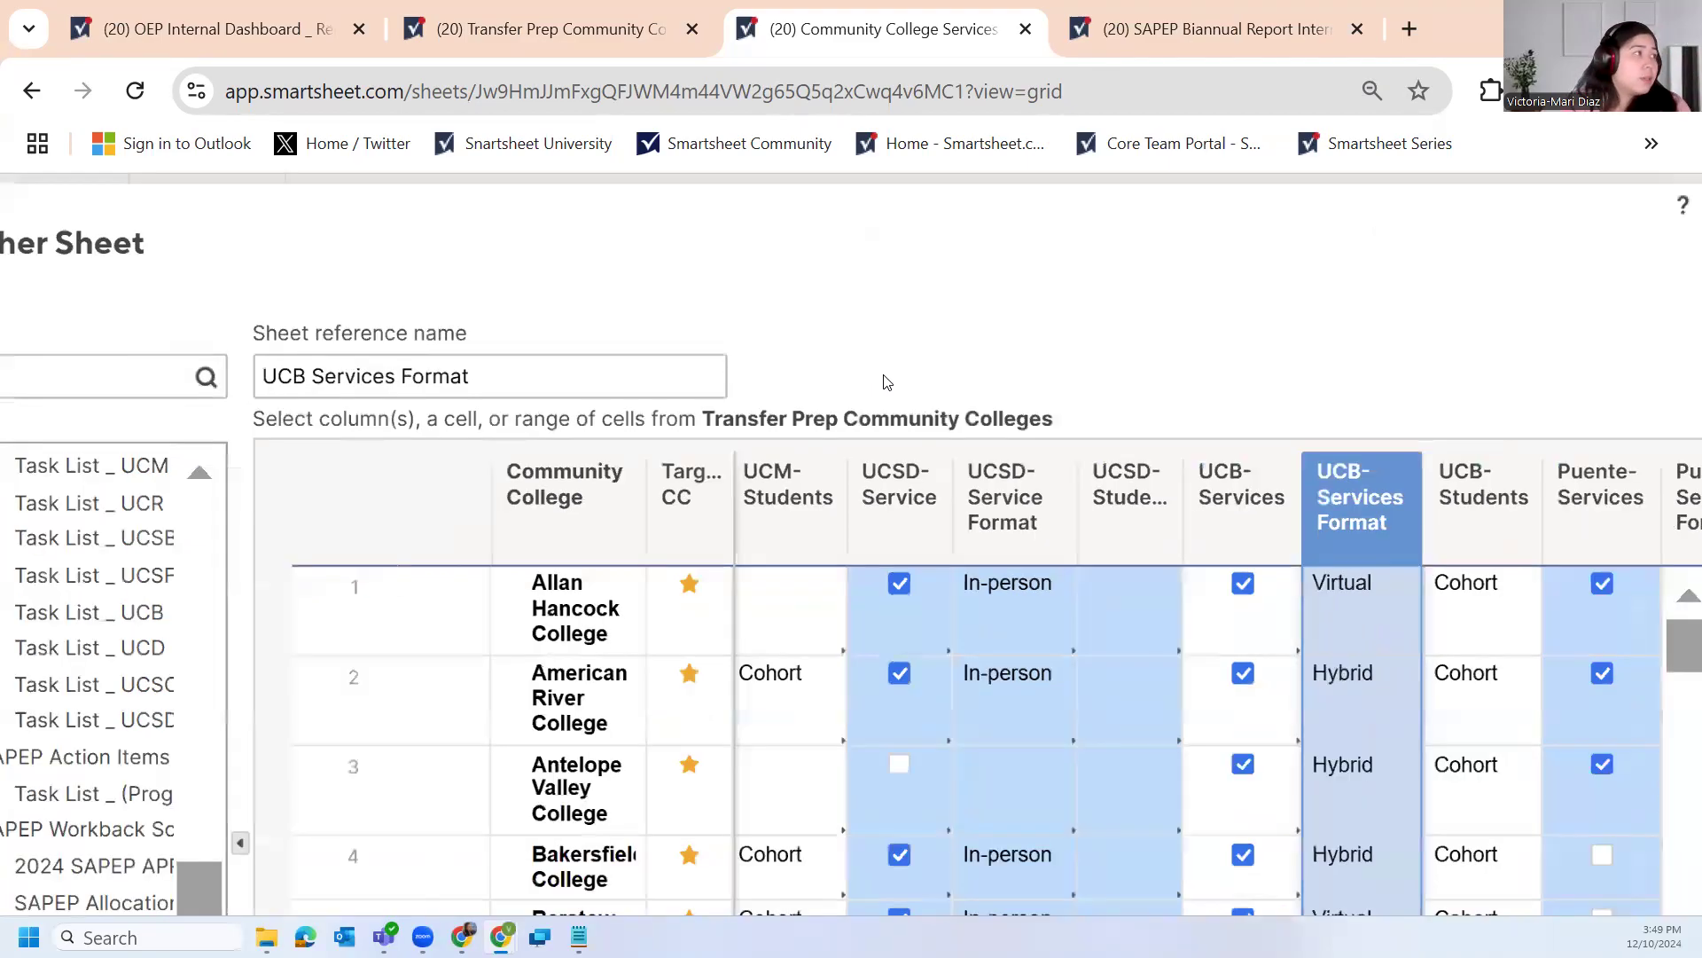
{"action": "scroll", "coordinate": [1550, 542], "scroll_direction": "down", "scroll_amount": 3}
{"action": "scroll", "coordinate": [1549, 542], "scroll_direction": "right", "scroll_amount": 1}
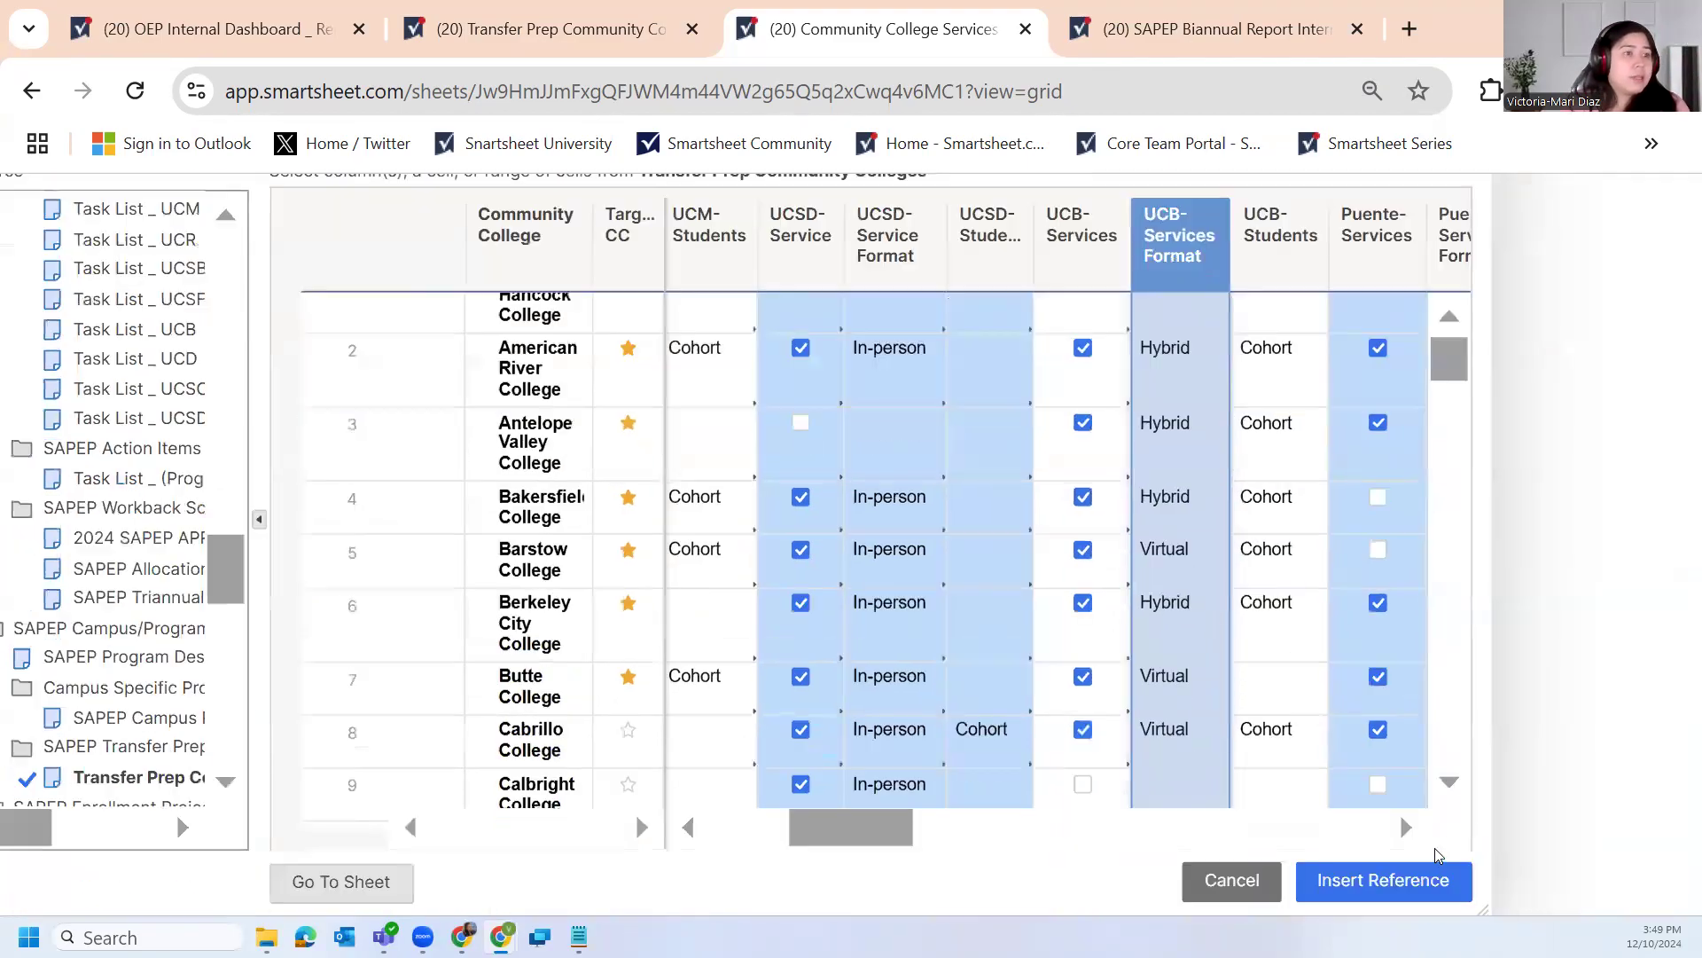
{"action": "scroll", "coordinate": [1380, 732], "scroll_direction": "down", "scroll_amount": 3}
{"action": "left_click", "coordinate": [1380, 722]}
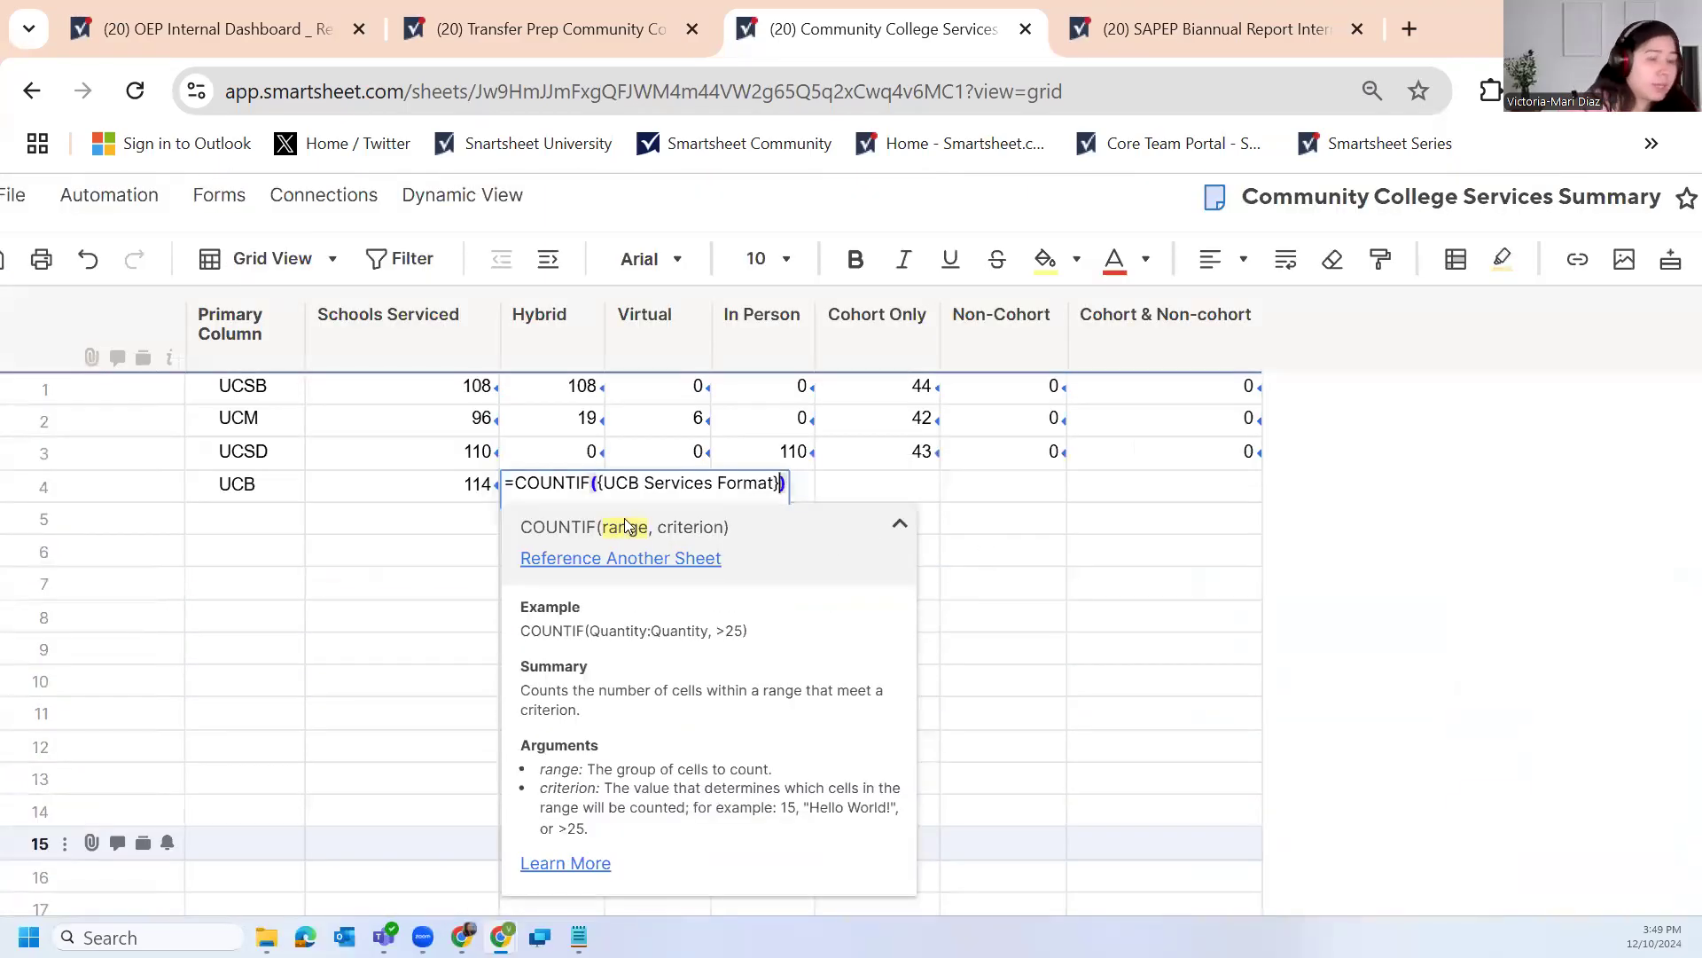
Add the criterion "hybrid" to complete the UCB row's Hybrid formula as =COUNTIF({UCB Services Format}, "hybrid")
{"action": "scroll", "coordinate": [644, 492], "scroll_direction": "up", "scroll_amount": 5}
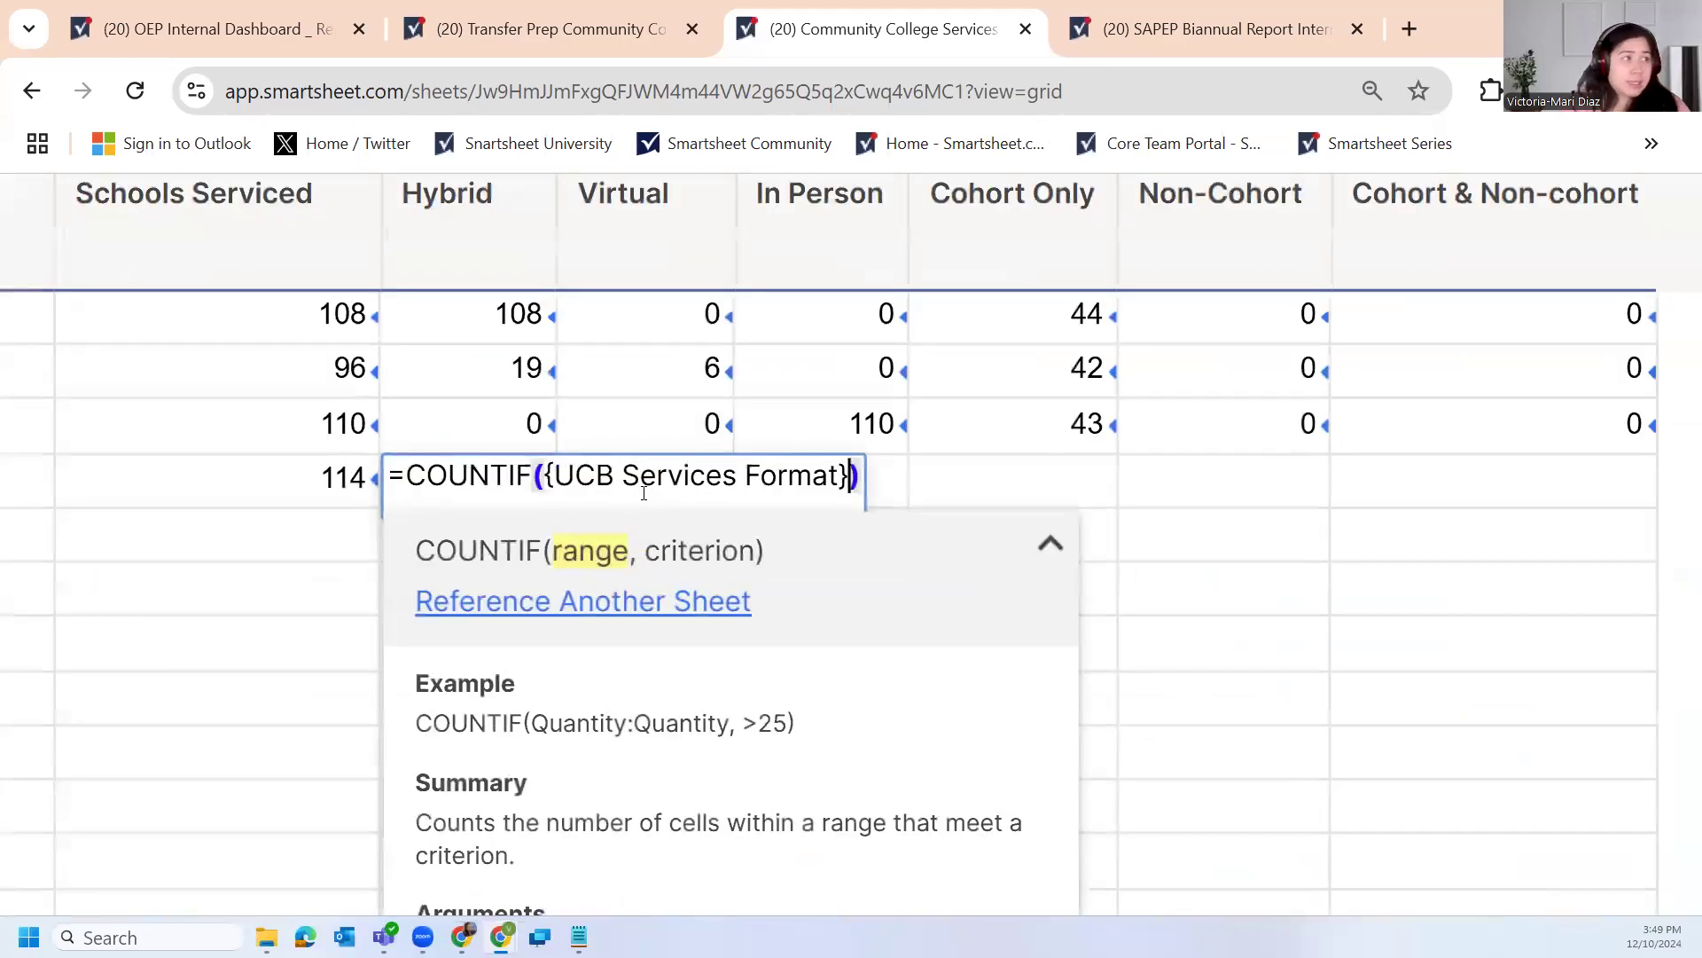
{"action": "type", "text": ", "}
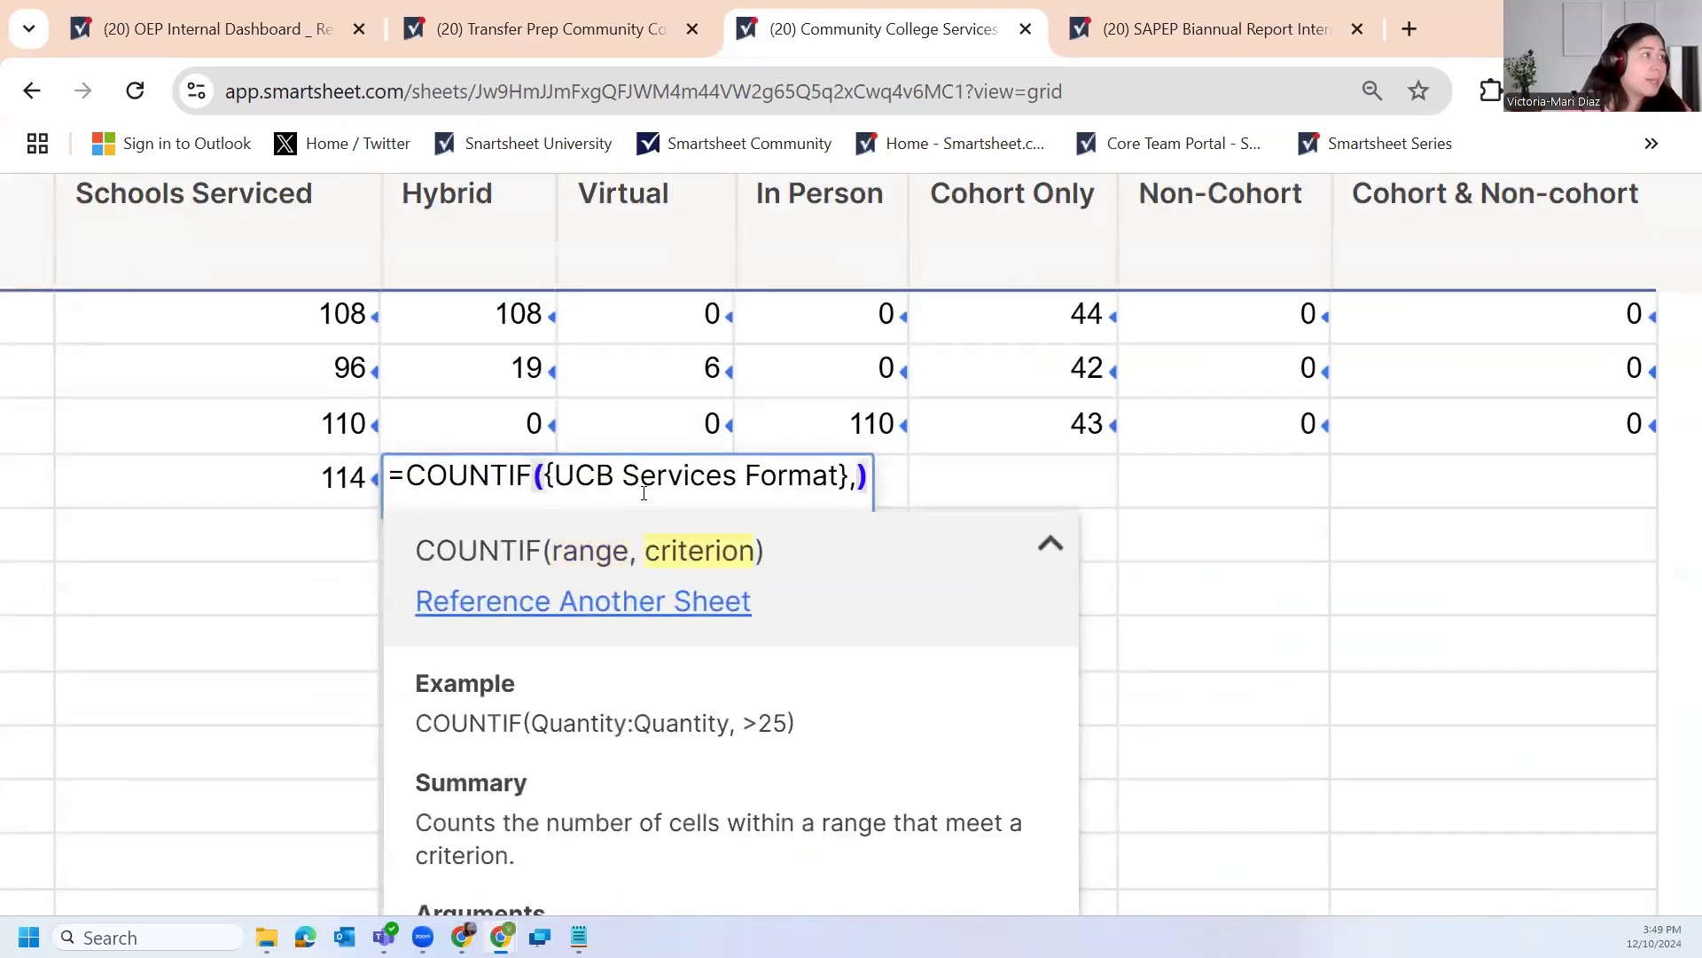
{"action": "type", "text": "\"hybri"}
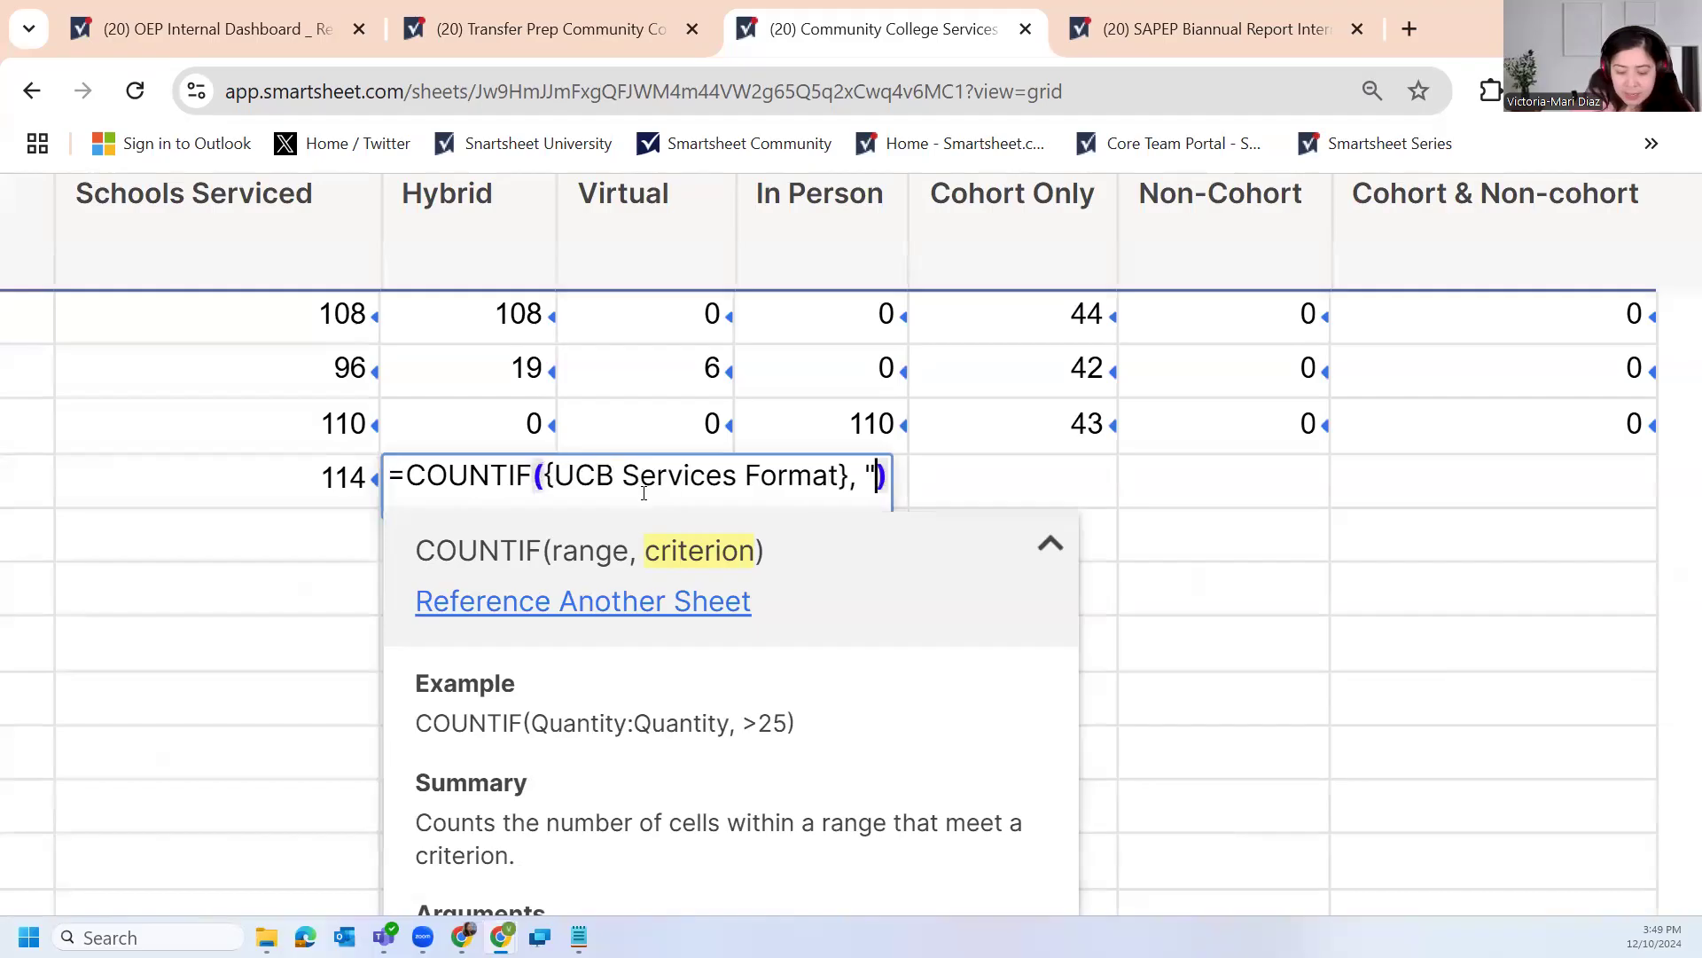
{"action": "type", "text": "d\""}
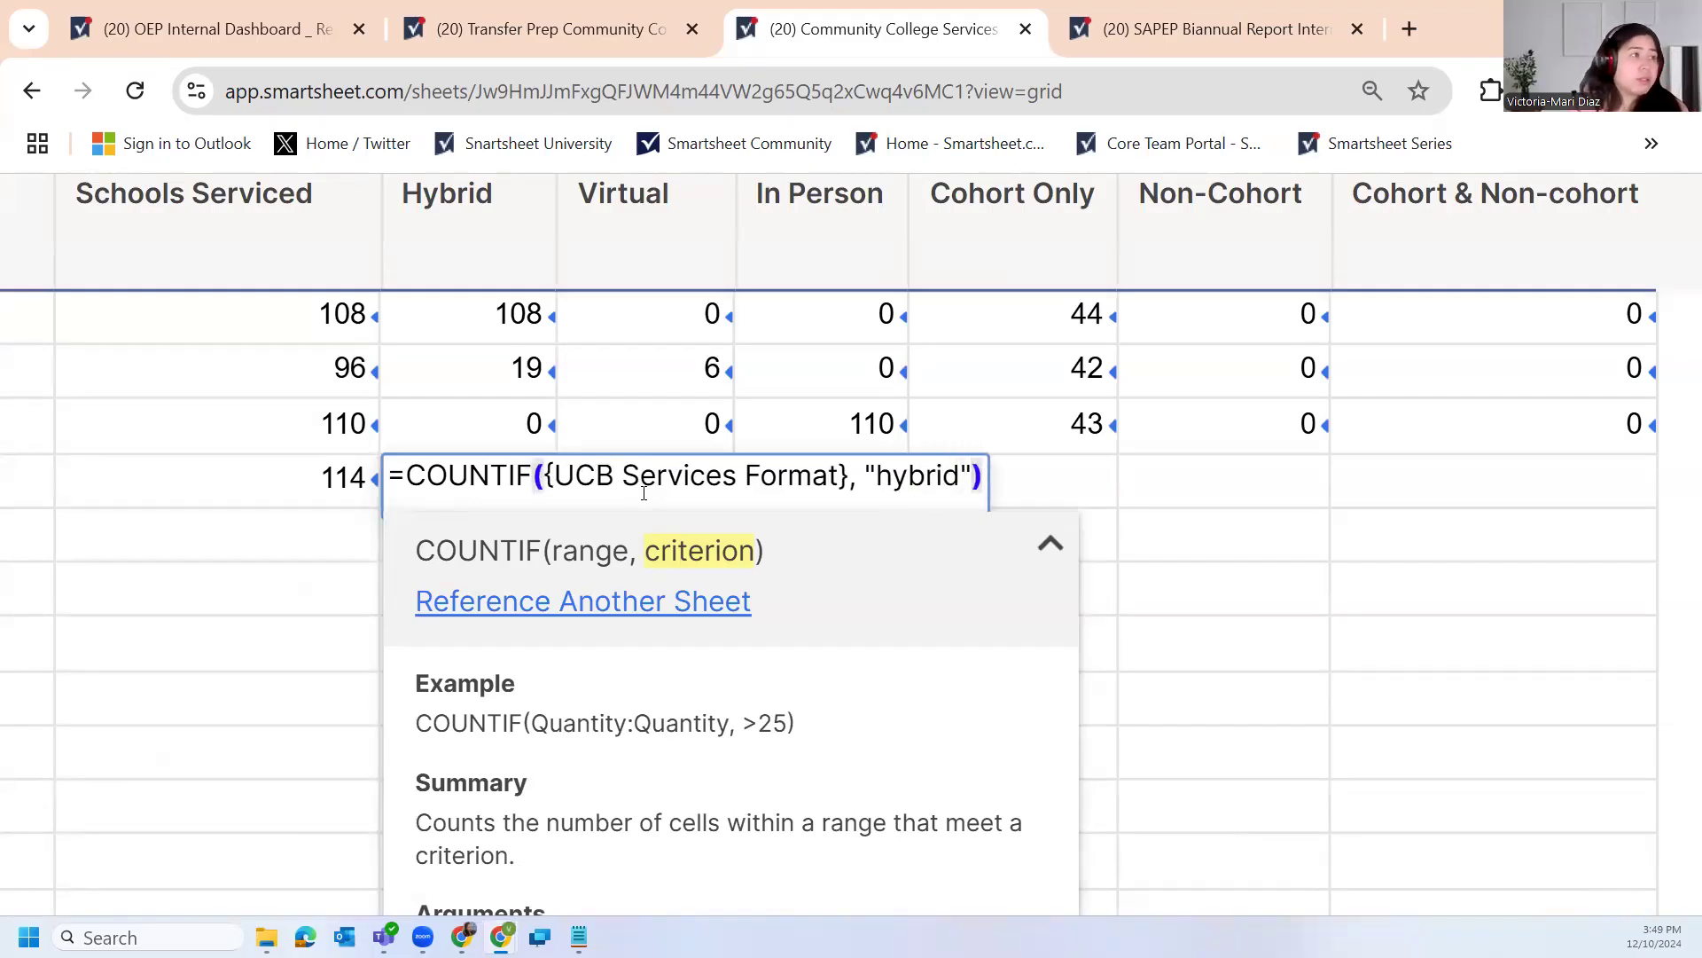
{"action": "key", "text": "Return"}
{"action": "left_click", "coordinate": [547, 498]}
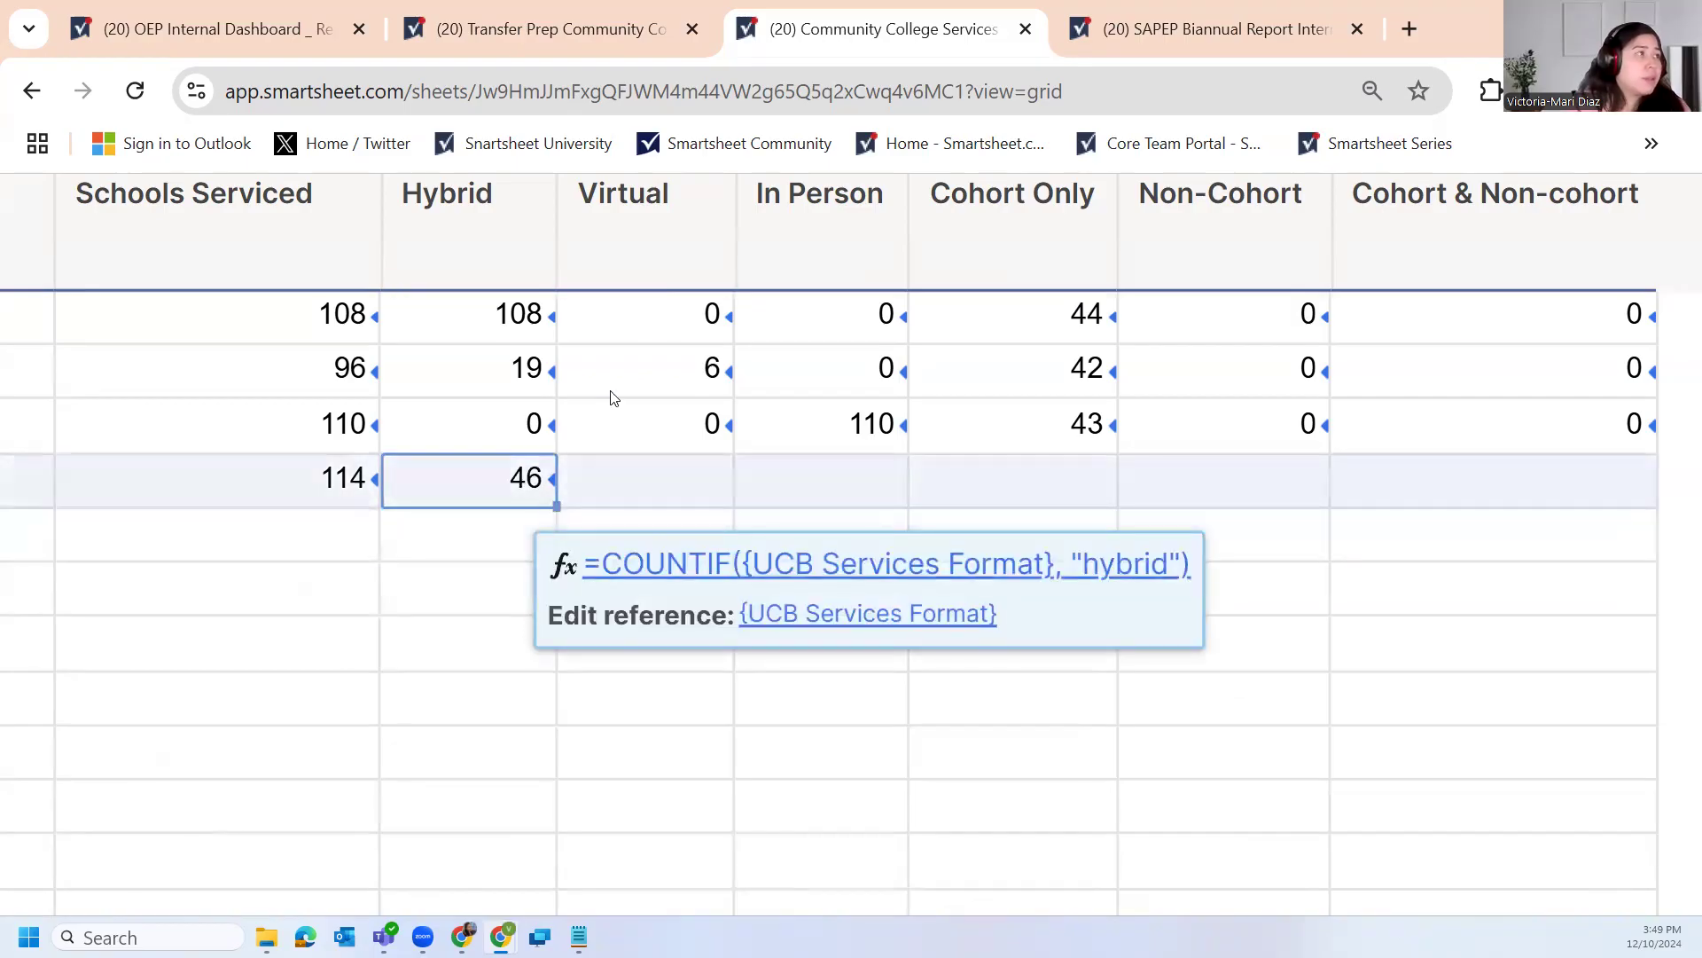
Copy the UCB row's Hybrid formula across to the Virtual and In Person cells
{"action": "left_click", "coordinate": [670, 257]}
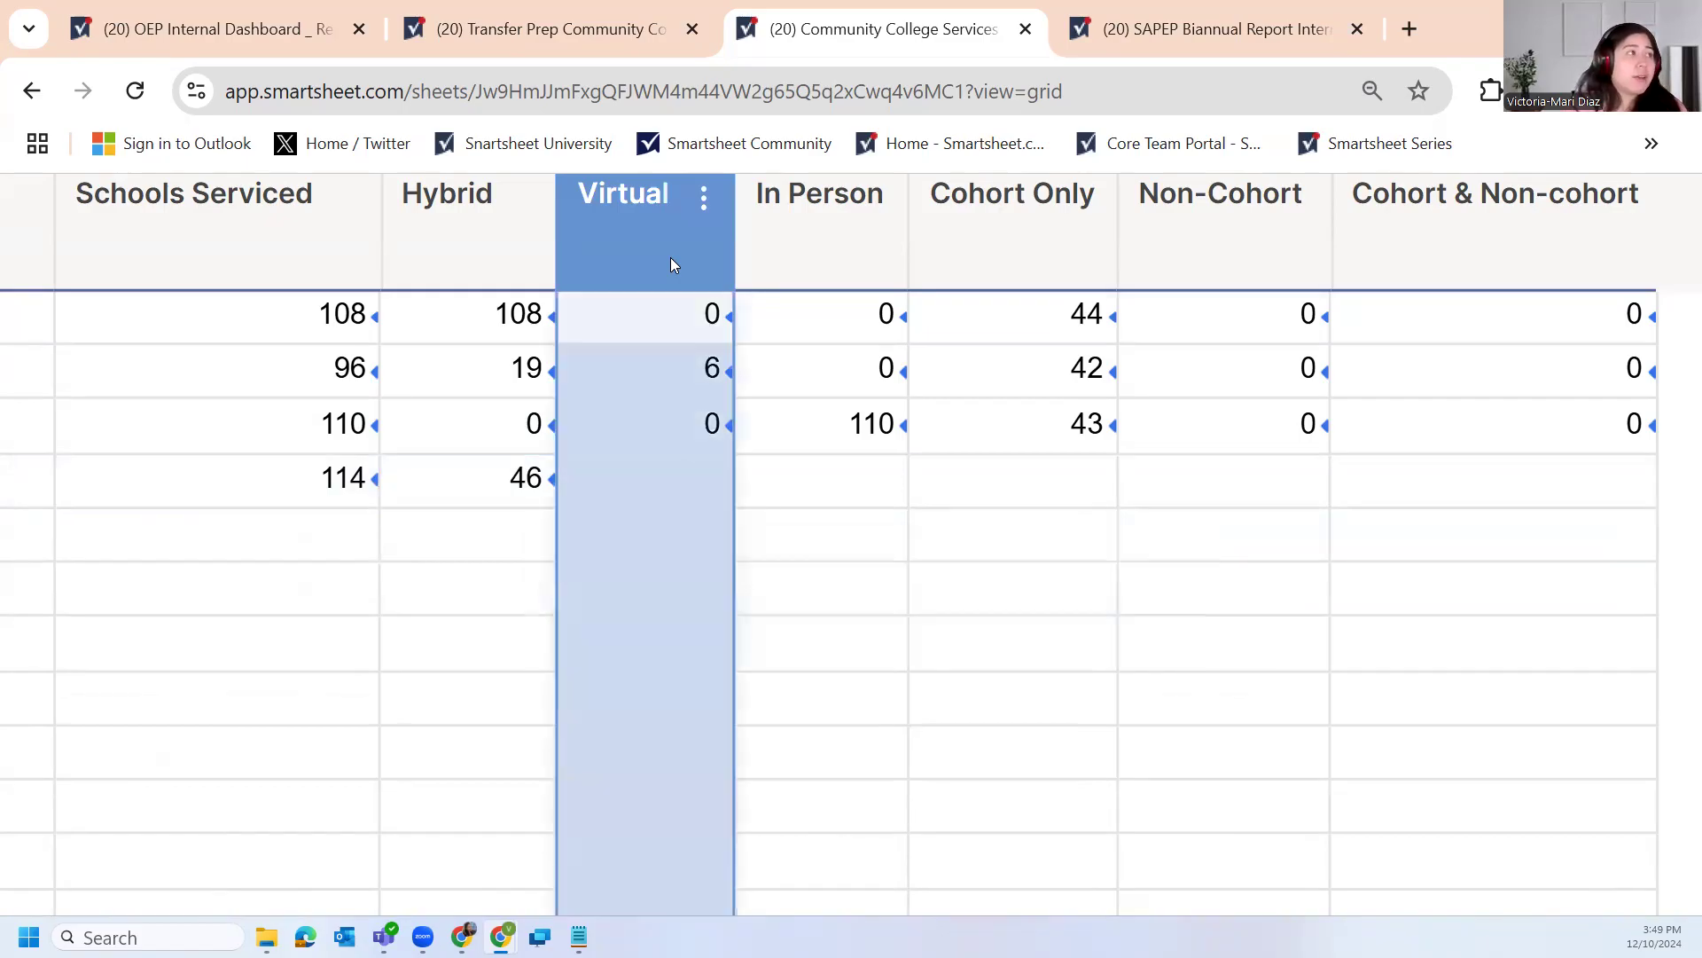
{"action": "left_click", "coordinate": [823, 241]}
{"action": "left_click", "coordinate": [485, 479]}
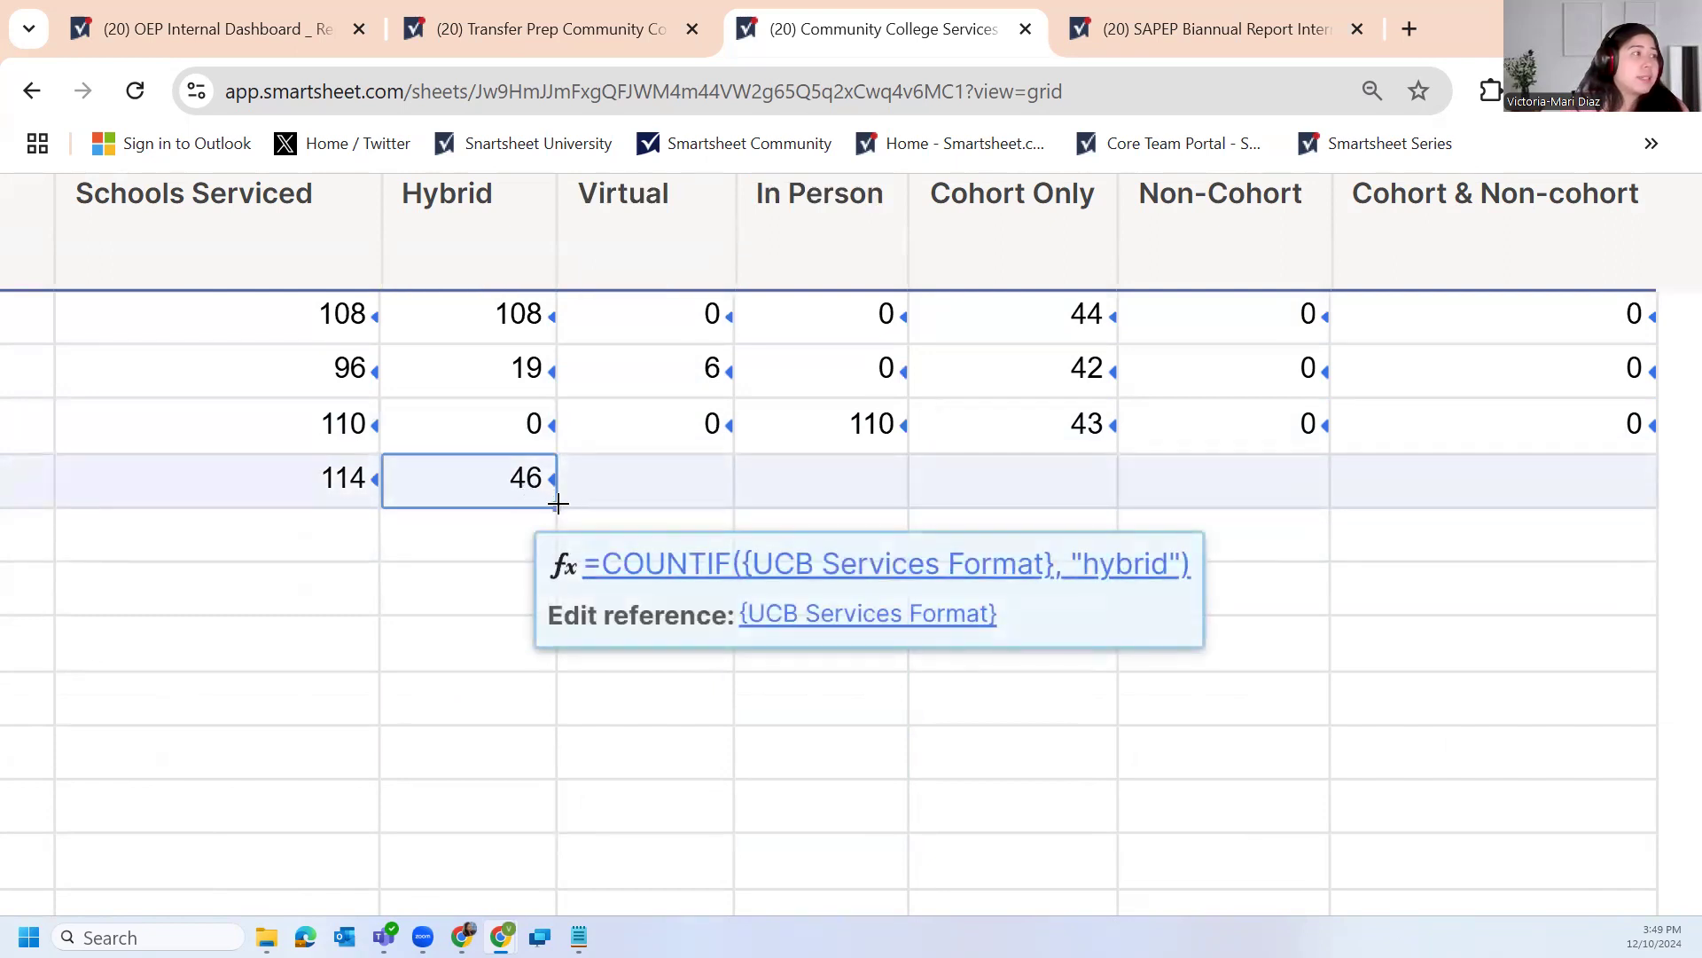
{"action": "left_click_drag", "start_coordinate": [556, 504], "coordinate": [873, 492]}
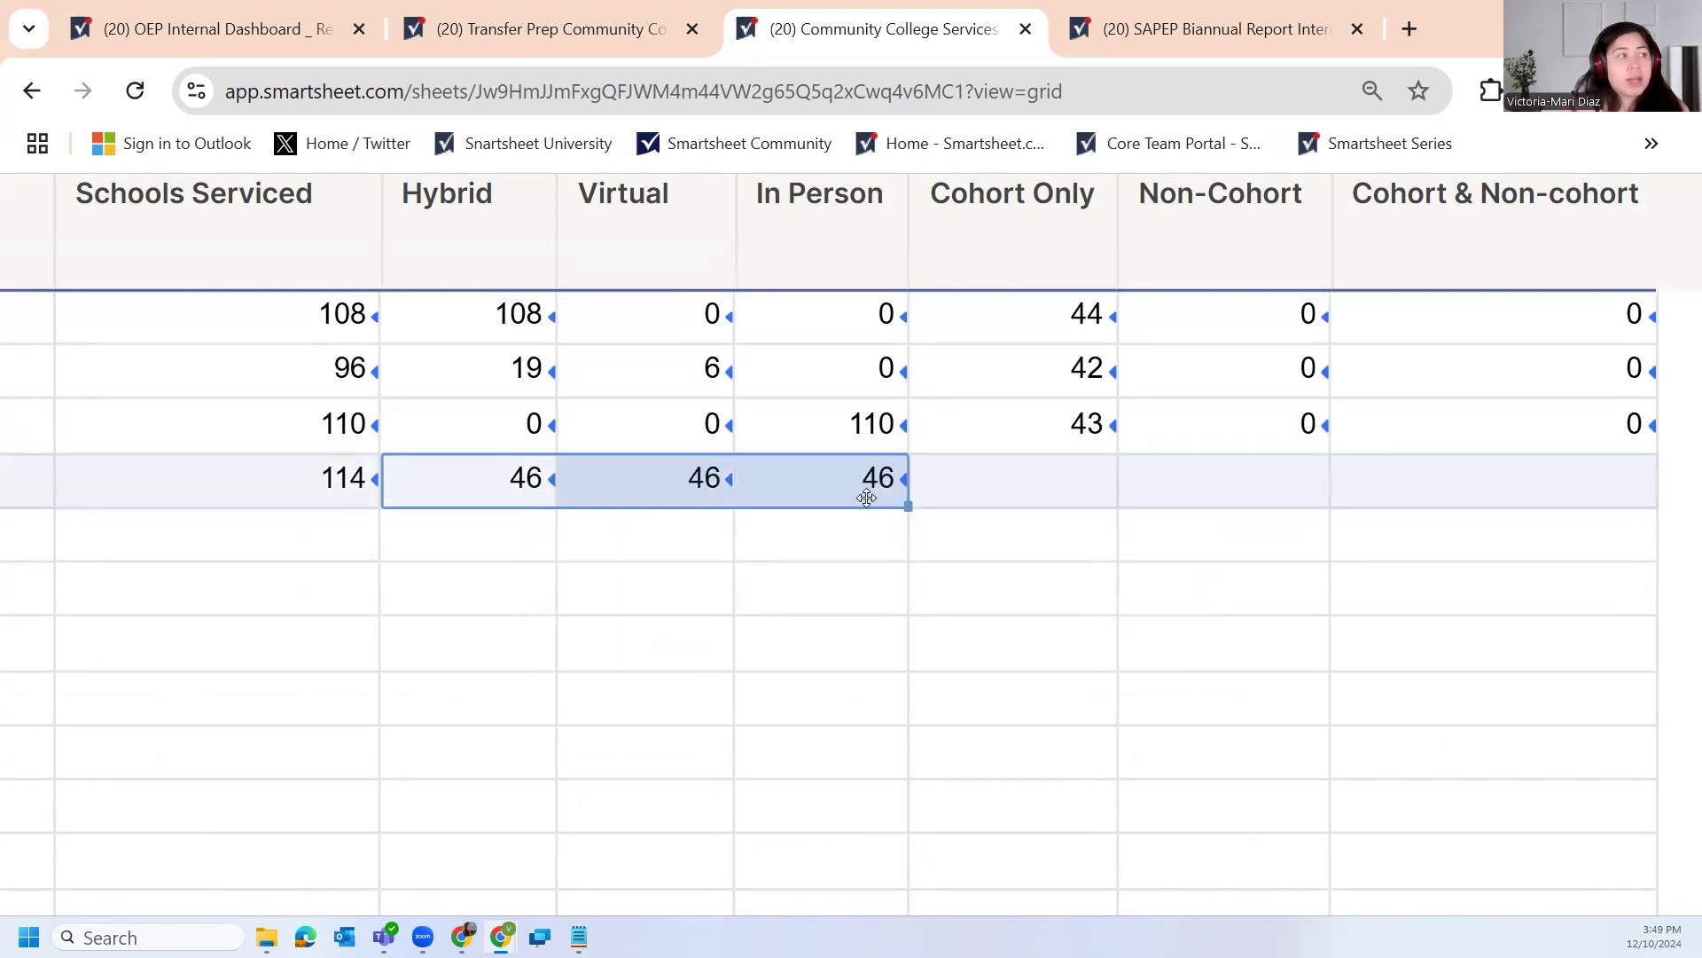
Change the criterion in the UCB row's Virtual formula to "virtural"
{"action": "double_click", "coordinate": [692, 489]}
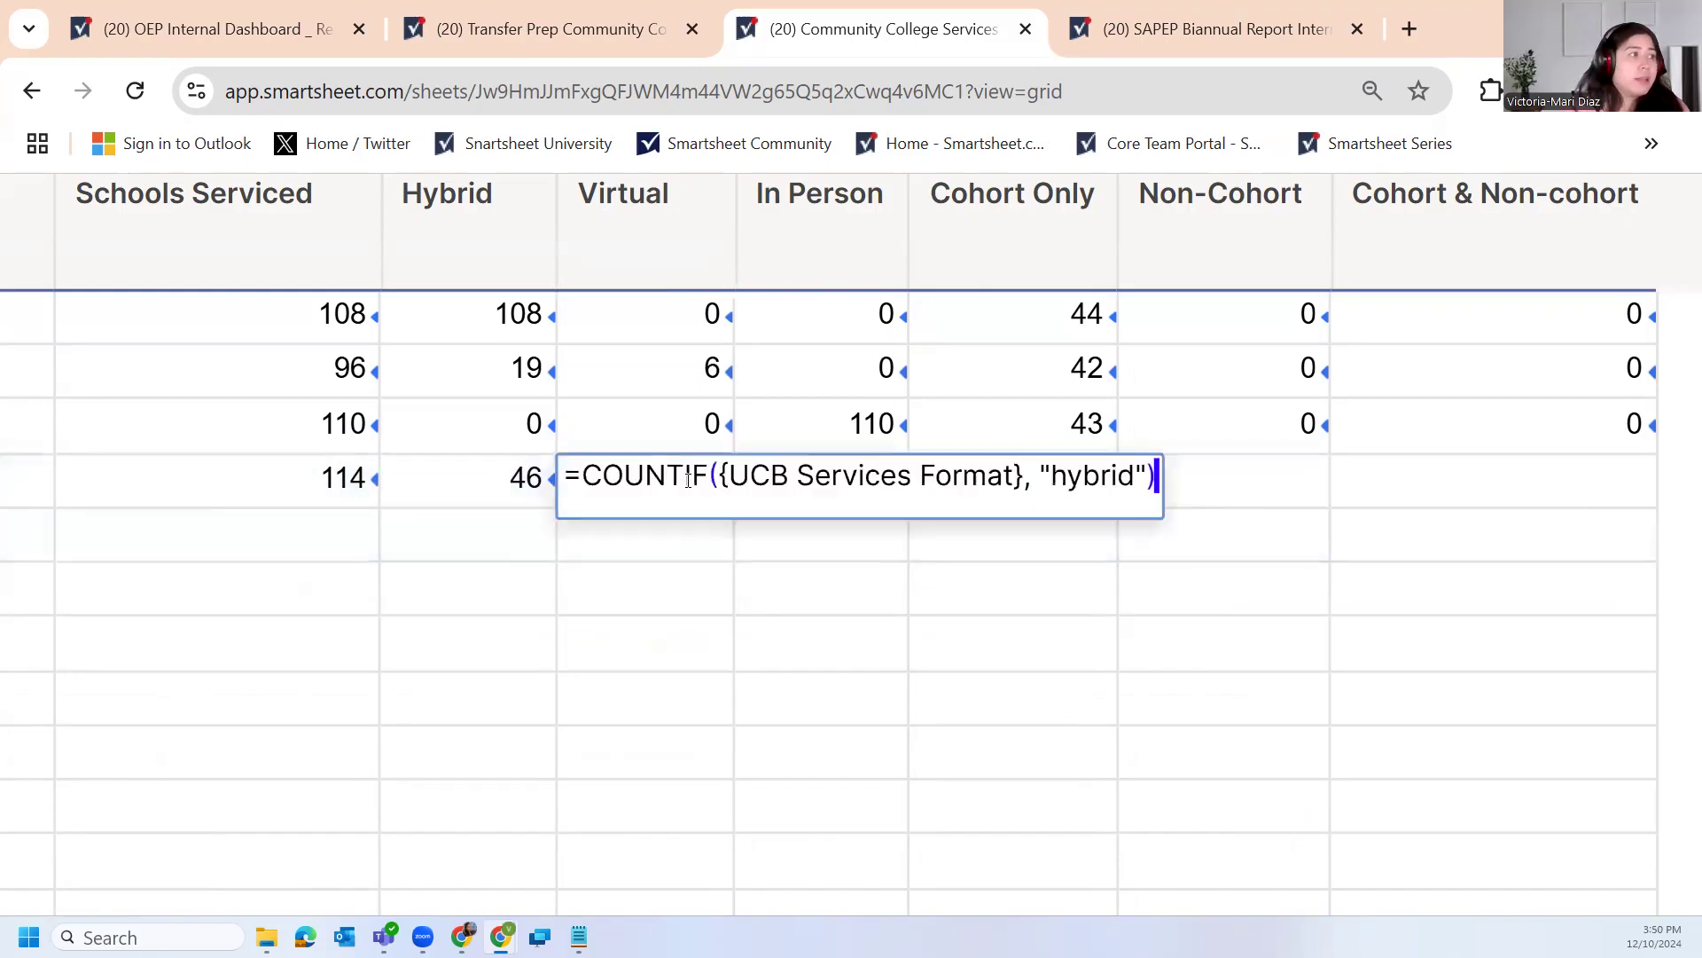
{"action": "double_click", "coordinate": [1087, 483]}
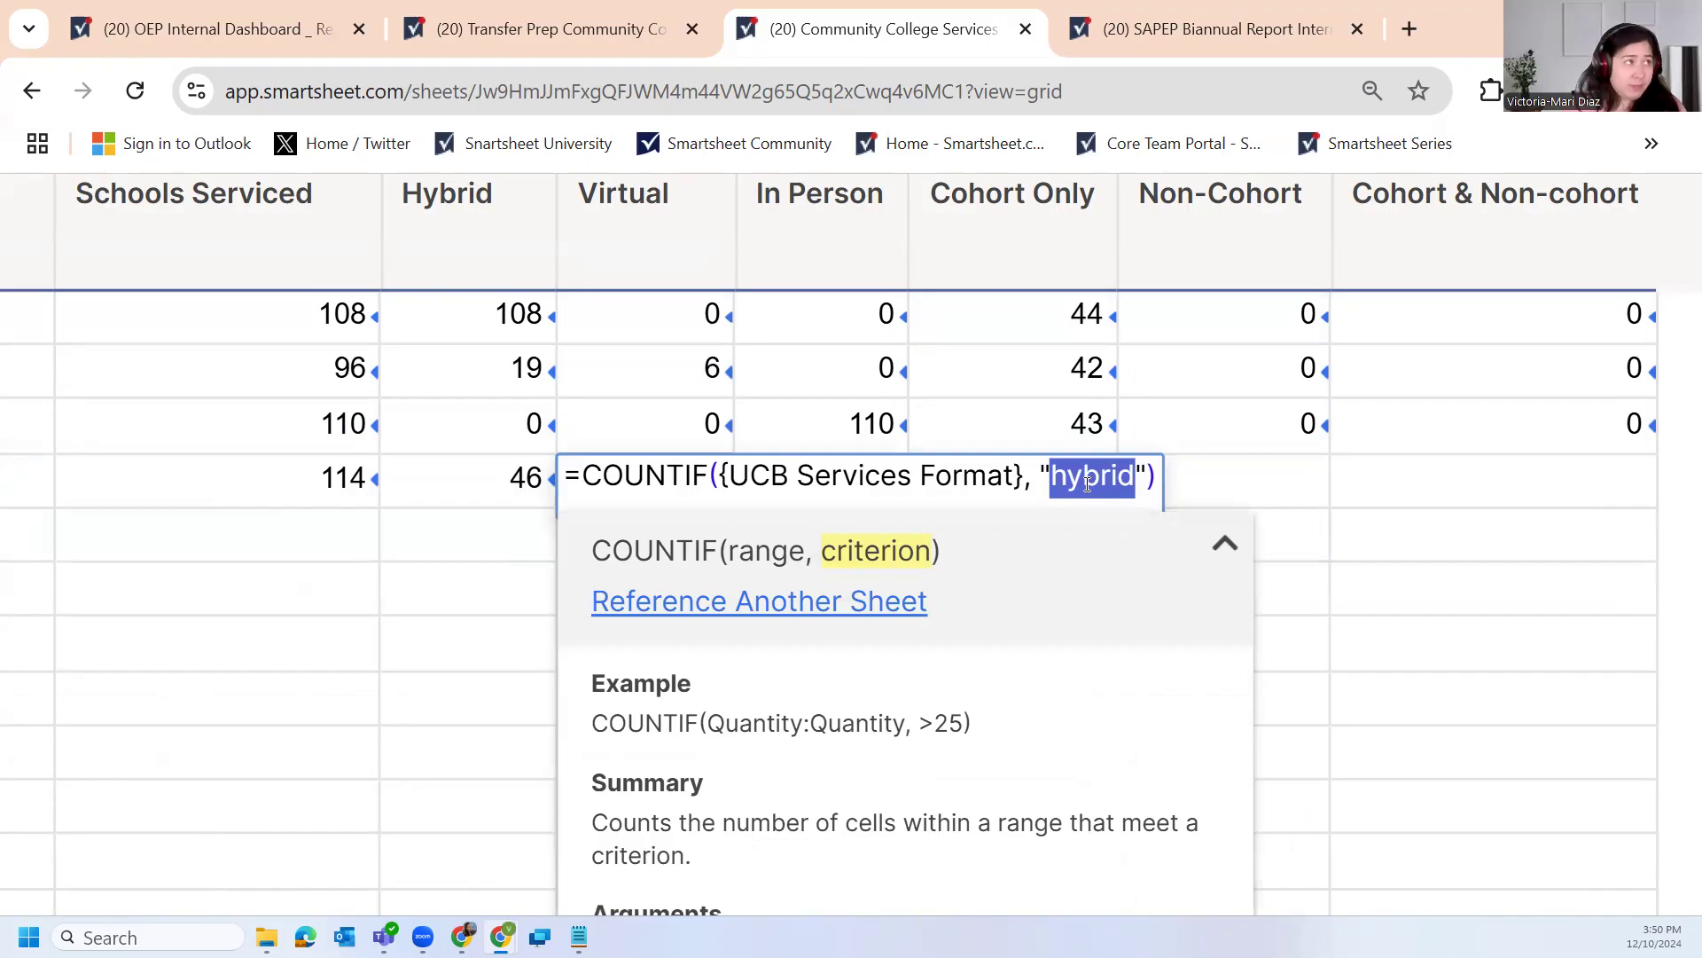
{"action": "type", "text": "virtura"}
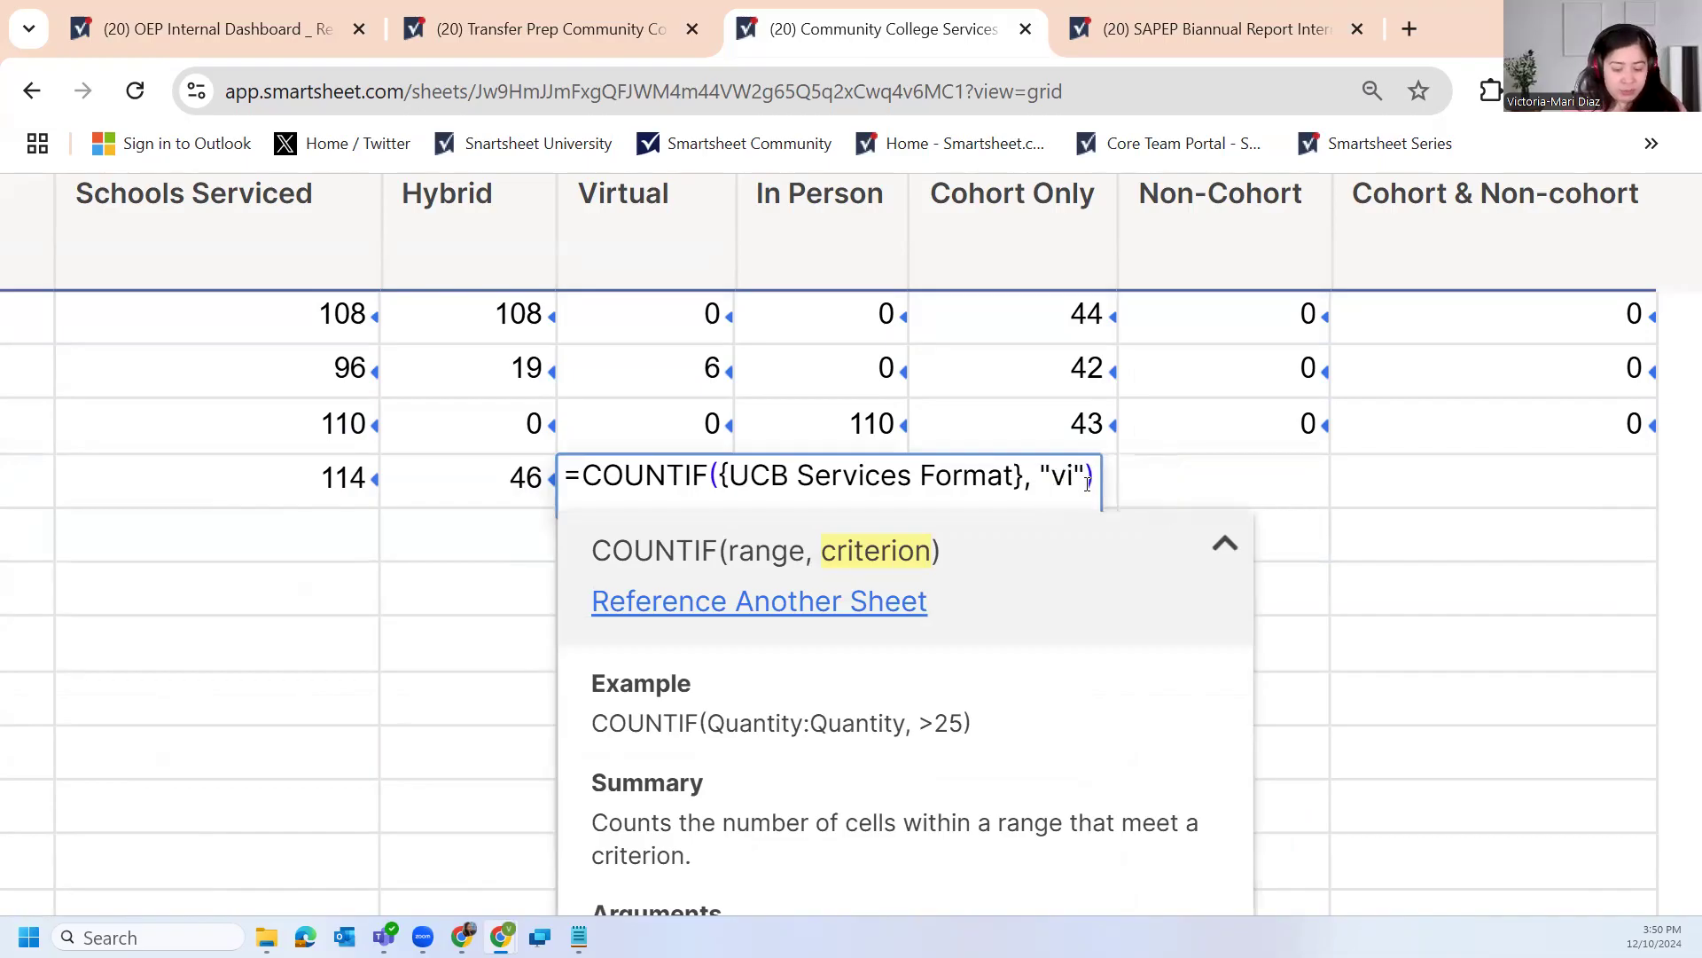
{"action": "type", "text": "l"}
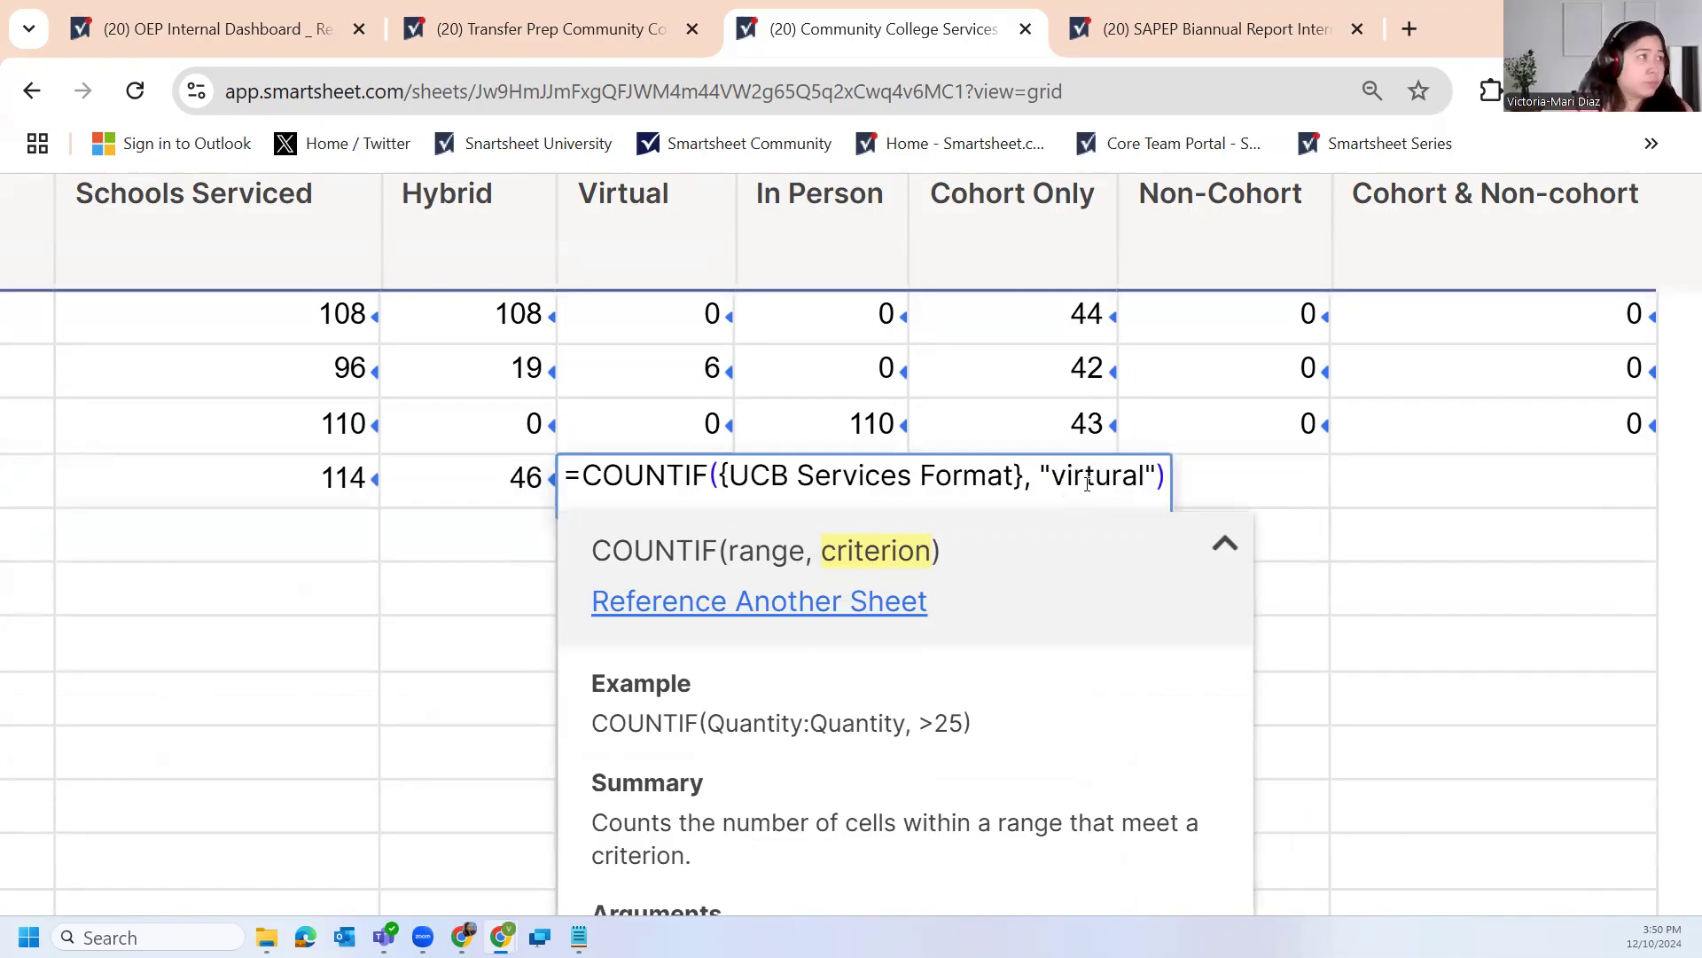
{"action": "key", "text": "Return"}
Change the criterion in the UCB row's In Person formula to "in-person", then reopen that formula for review
{"action": "left_click", "coordinate": [884, 484]}
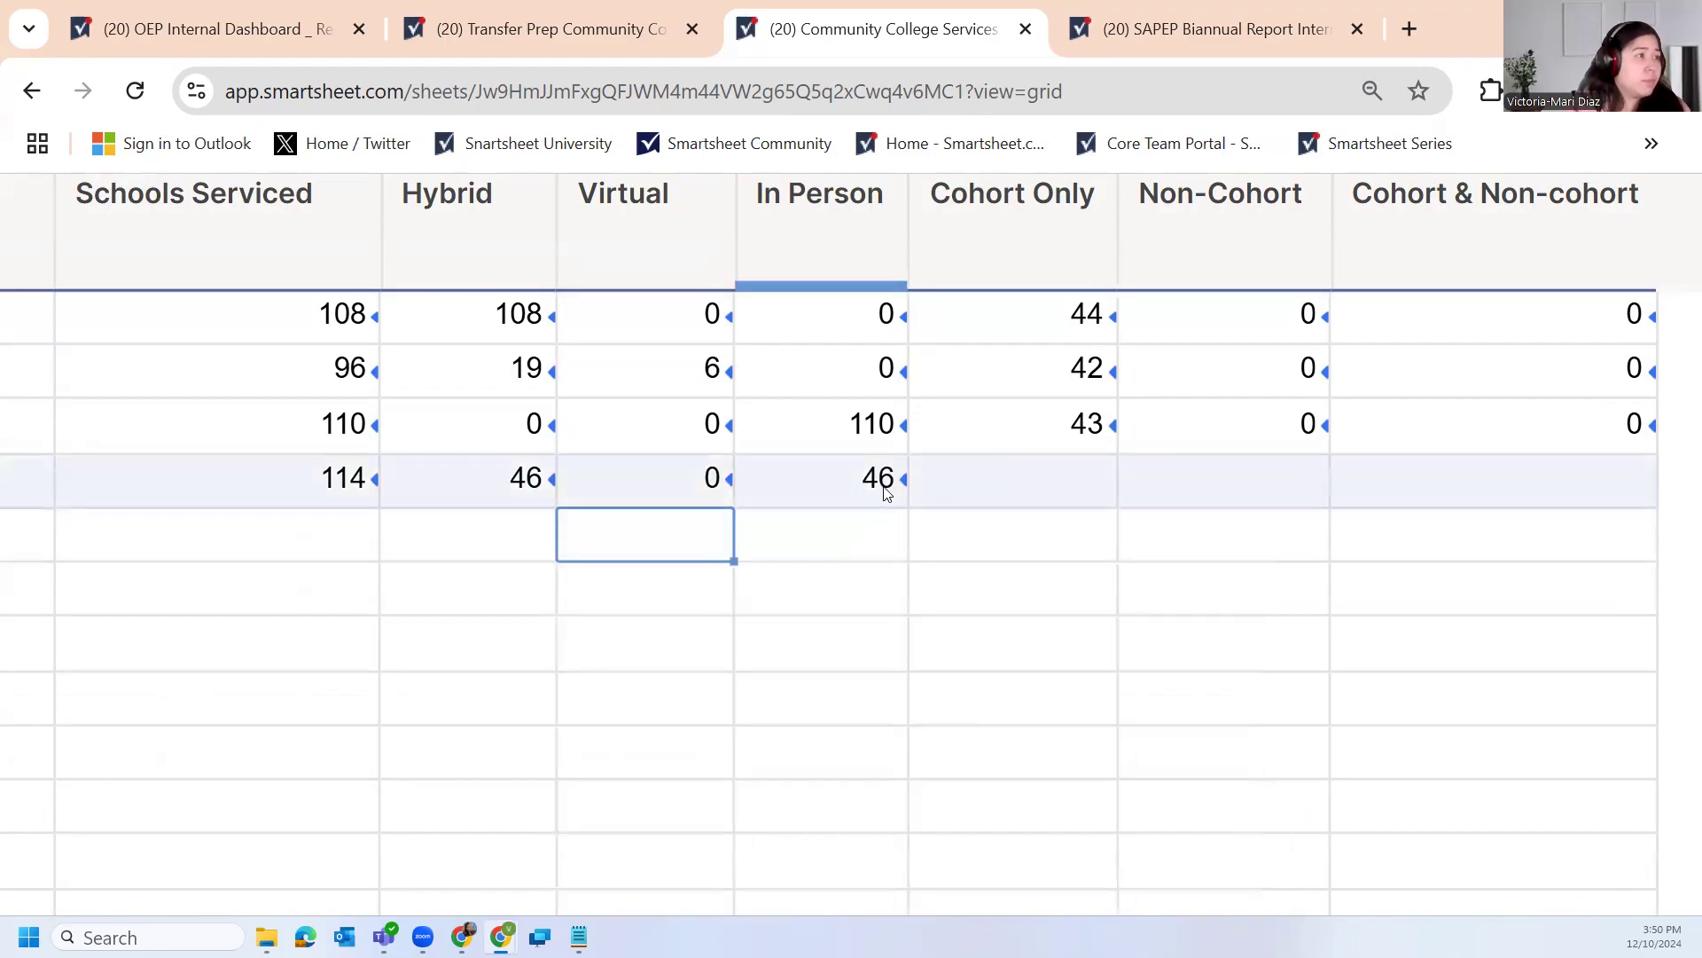
{"action": "double_click", "coordinate": [885, 483]}
{"action": "double_click", "coordinate": [1269, 477]}
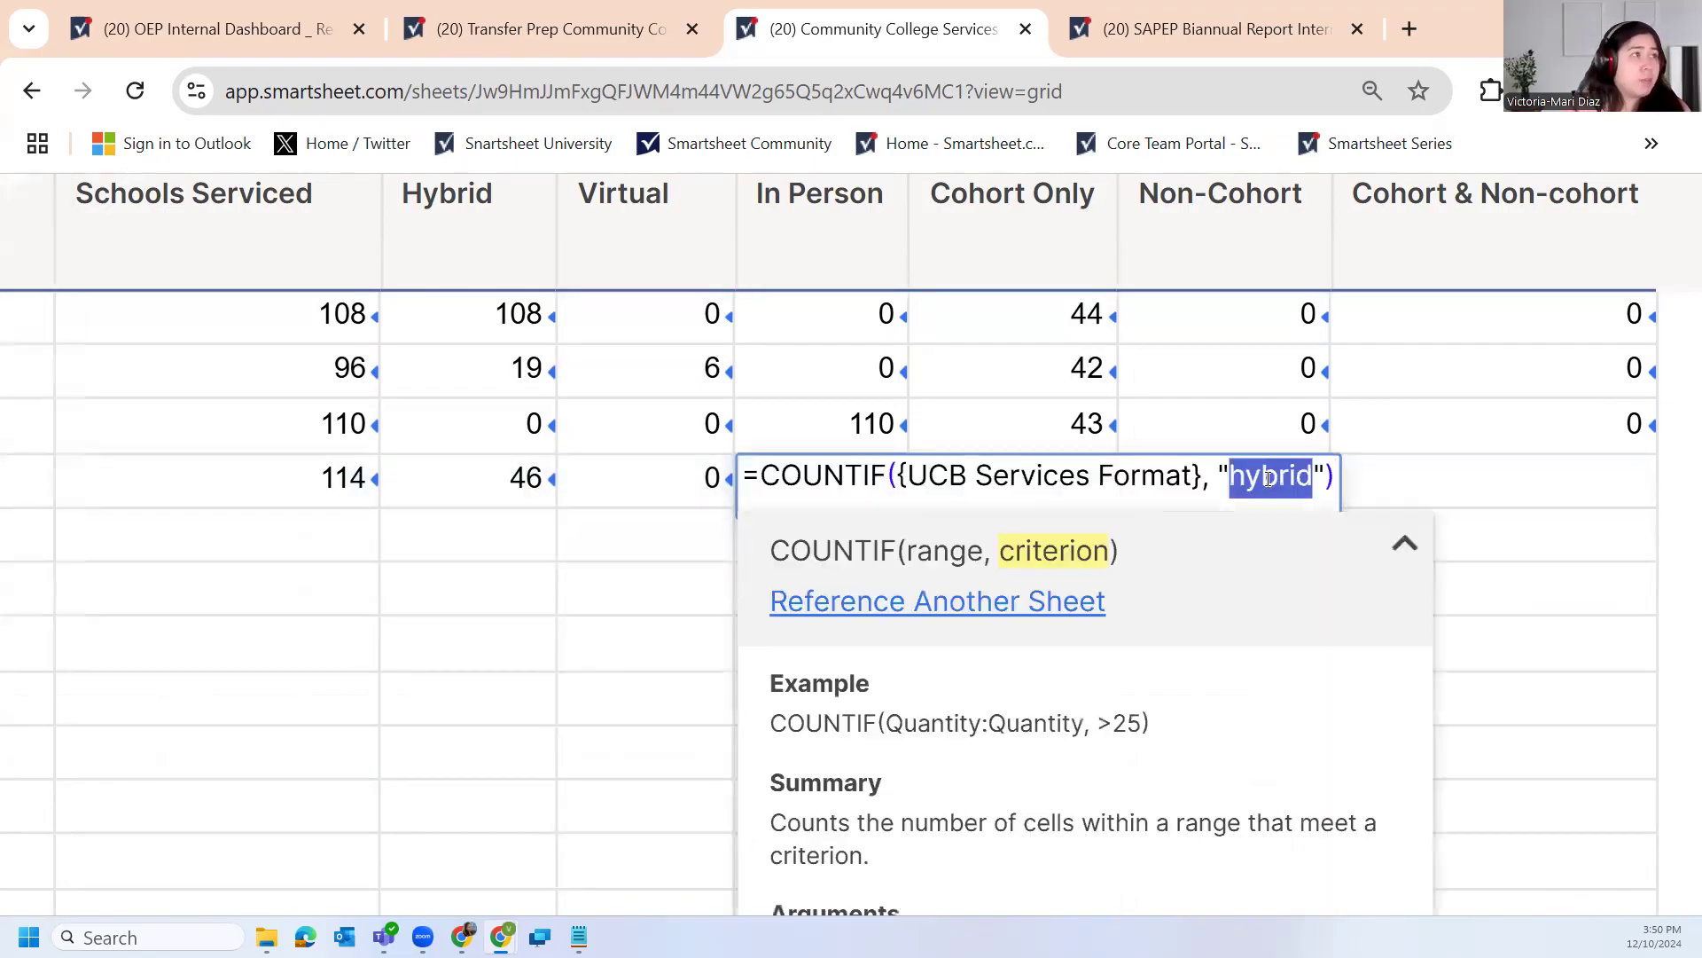
{"action": "type", "text": "in-pers"}
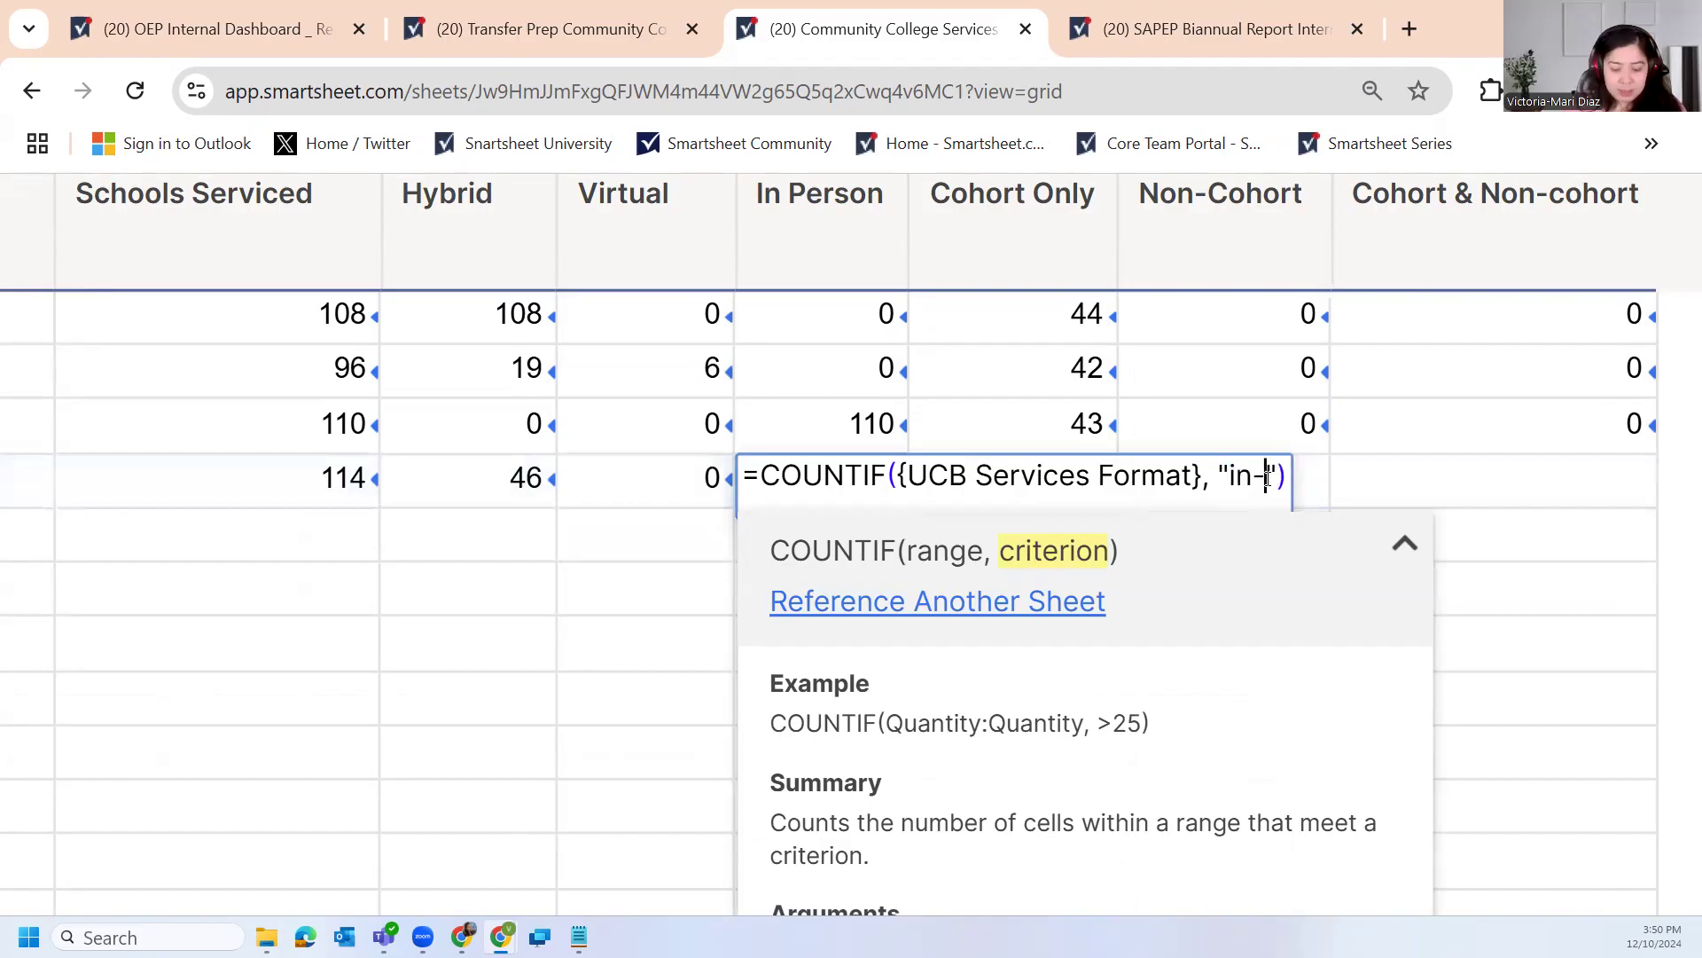
{"action": "type", "text": "on"}
{"action": "key", "text": "Return"}
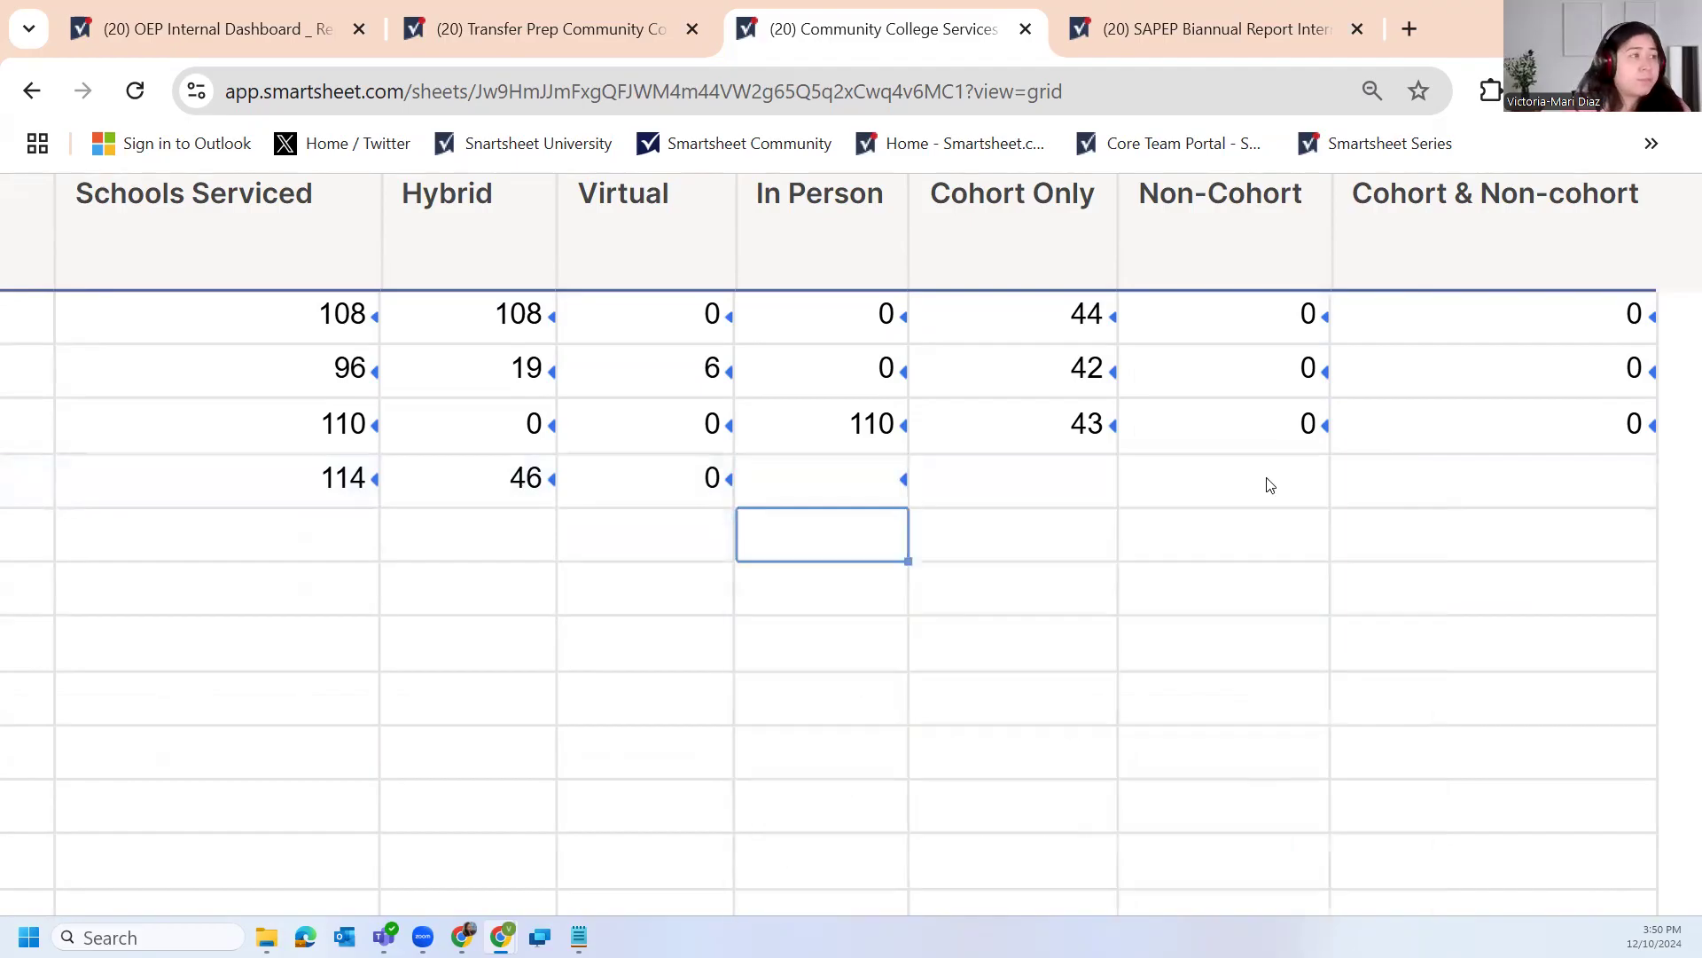
{"action": "double_click", "coordinate": [871, 480]}
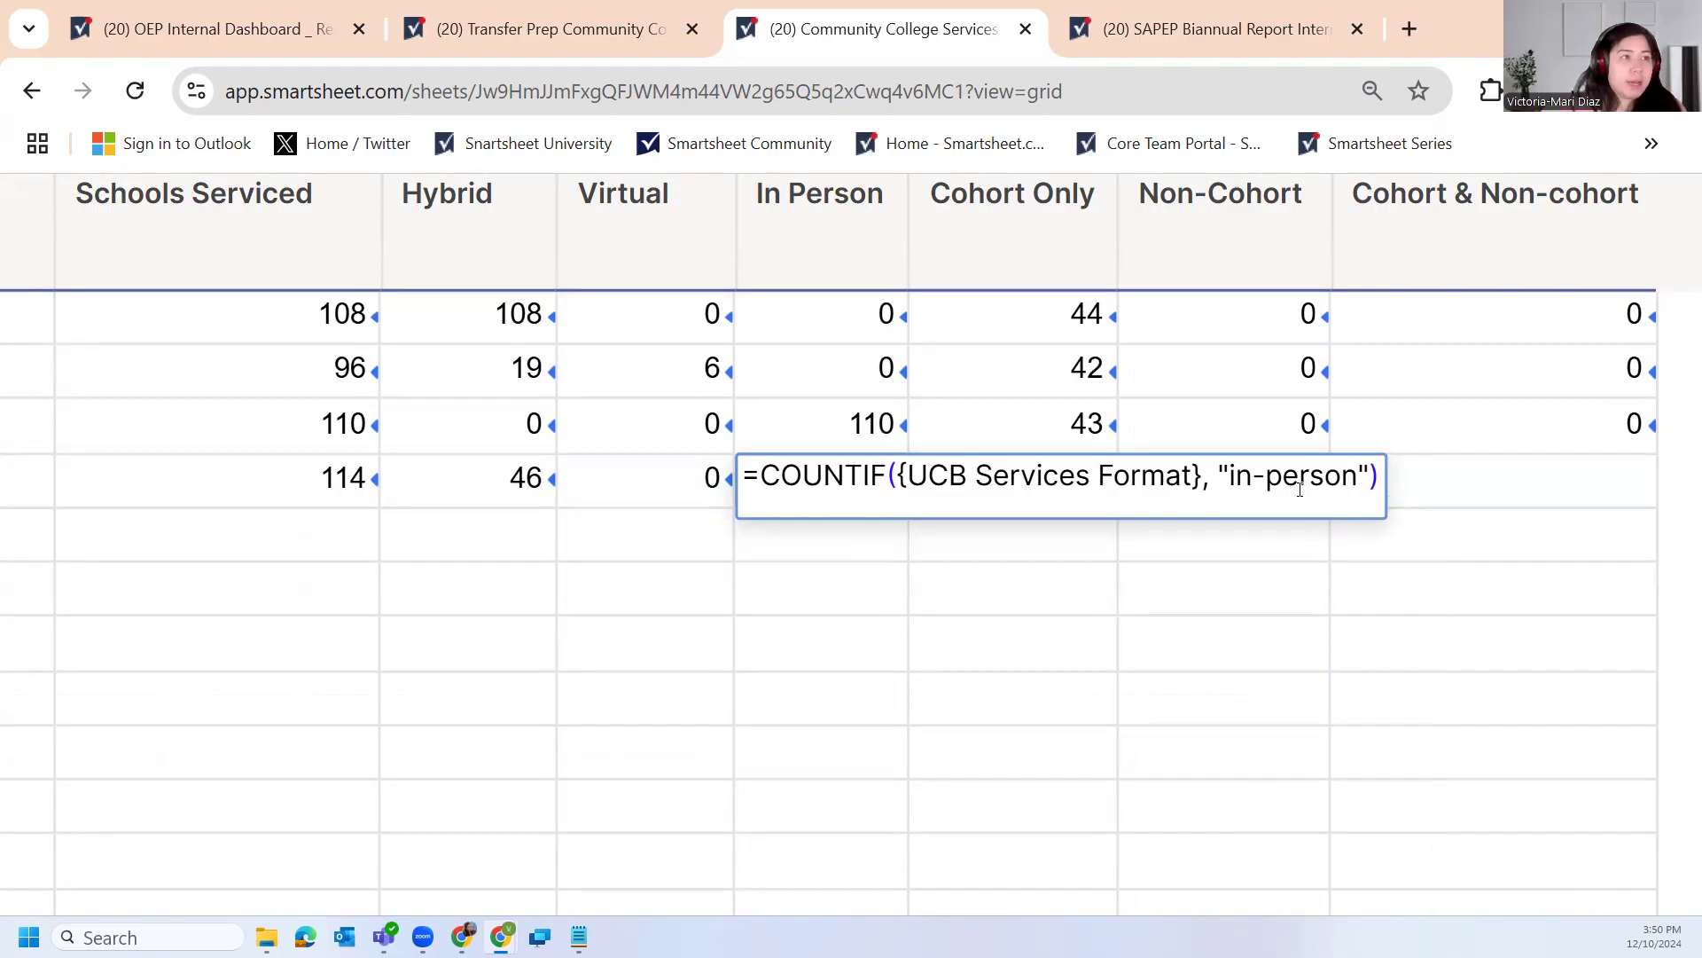
Start a COUNTIF formula in the UCB row's Cohort Only cell and open the selection of another sheet for its range
{"action": "left_click", "coordinate": [818, 539]}
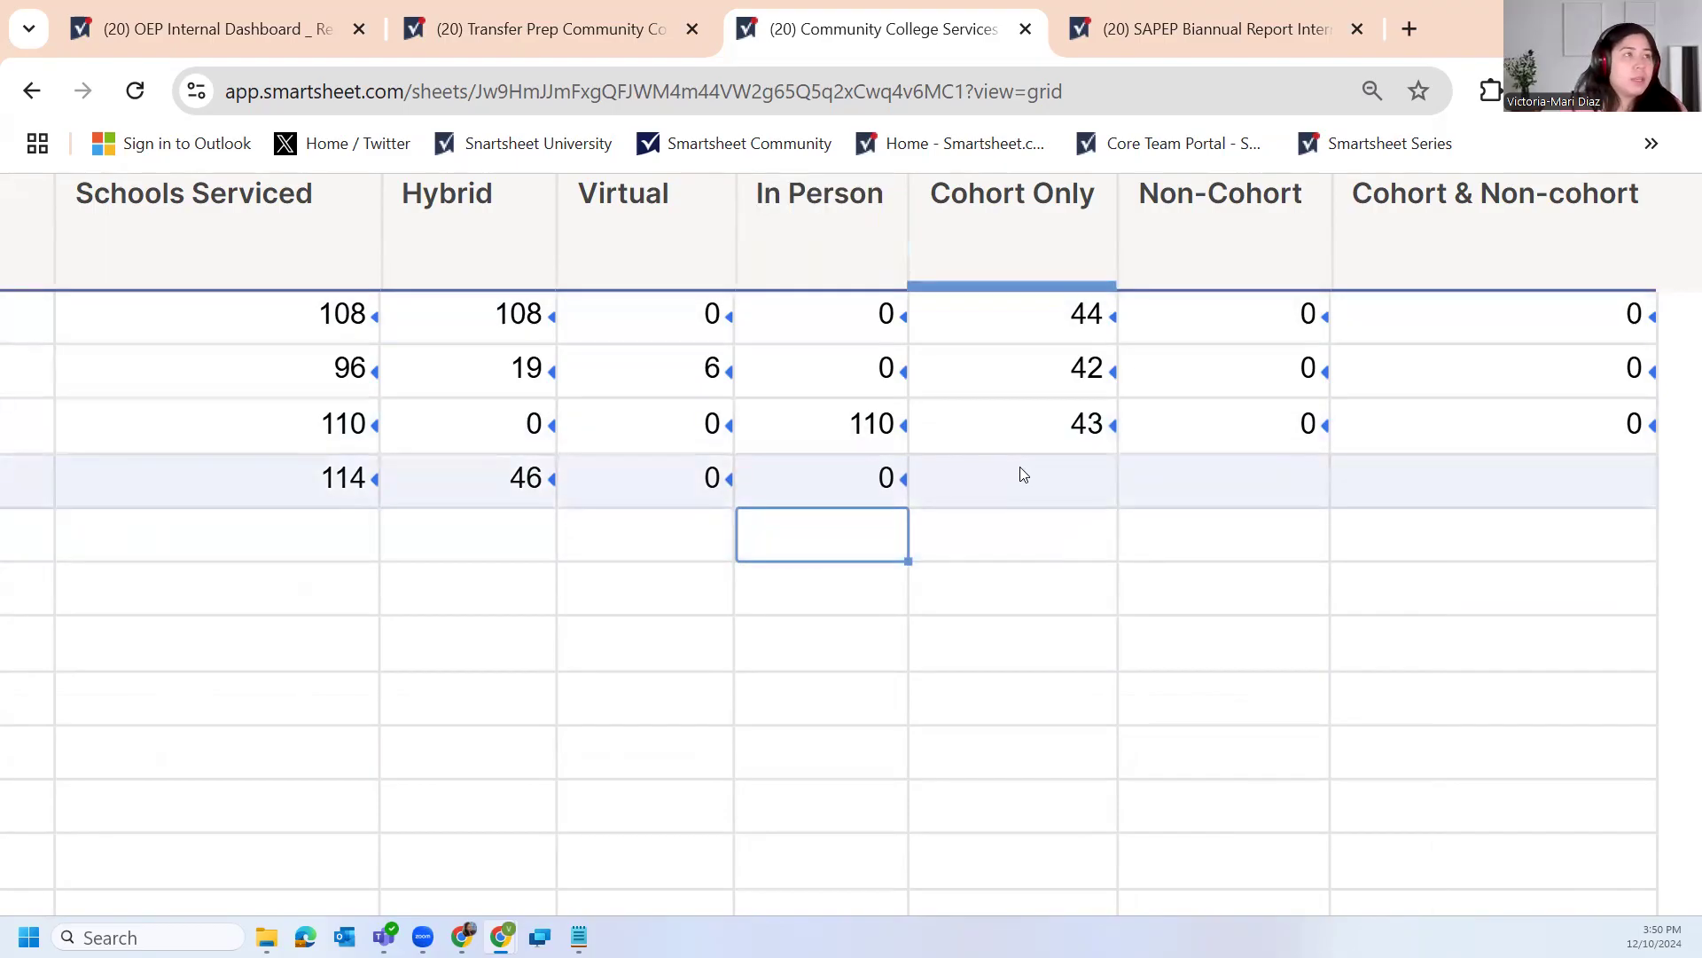
{"action": "left_click", "coordinate": [1020, 470]}
{"action": "left_click_drag", "start_coordinate": [1452, 488], "coordinate": [1064, 461]}
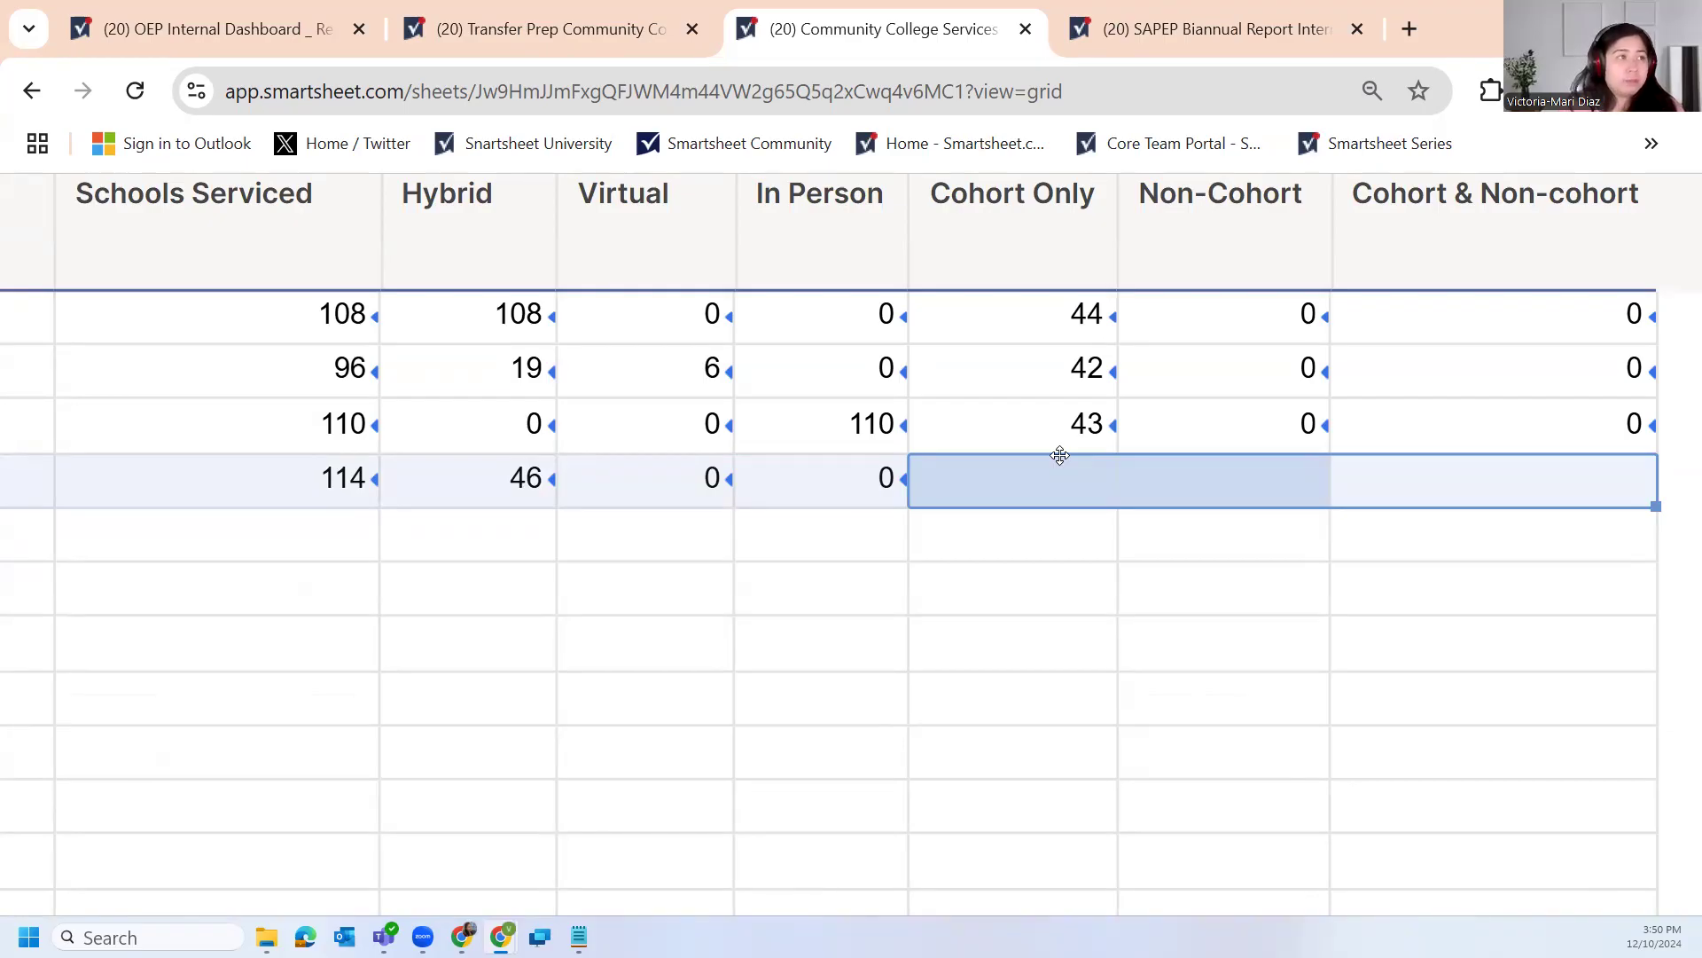
{"action": "left_click", "coordinate": [1060, 477]}
{"action": "left_click", "coordinate": [1060, 477]}
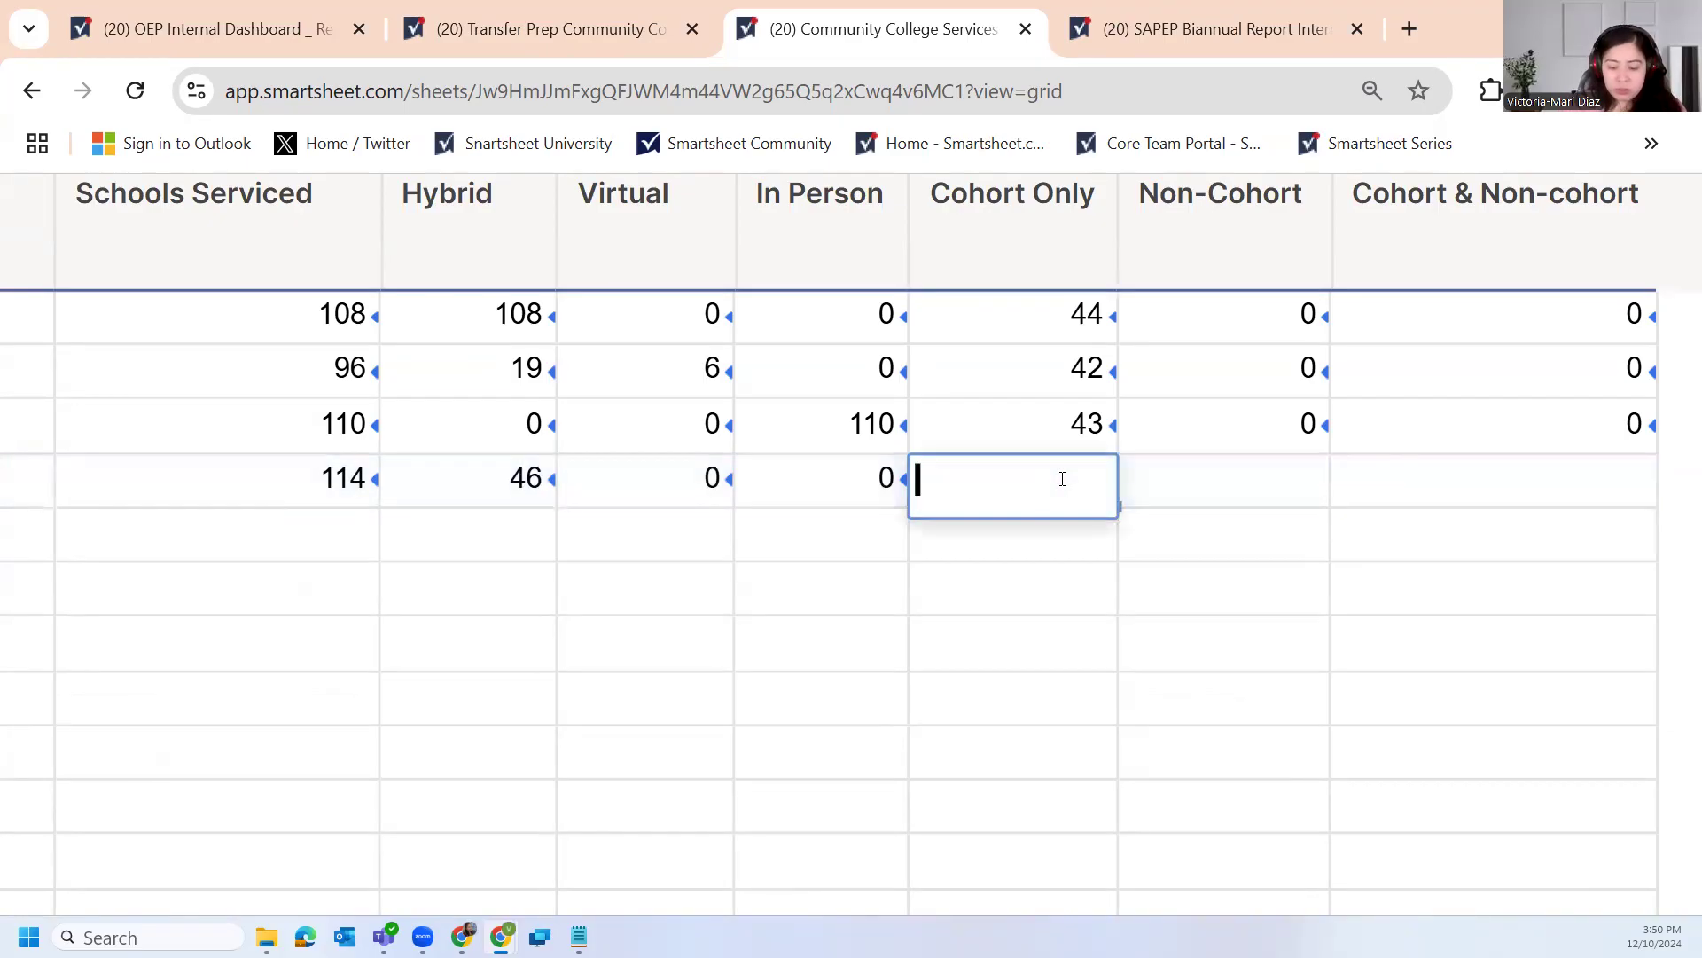
{"action": "type", "text": "=c"}
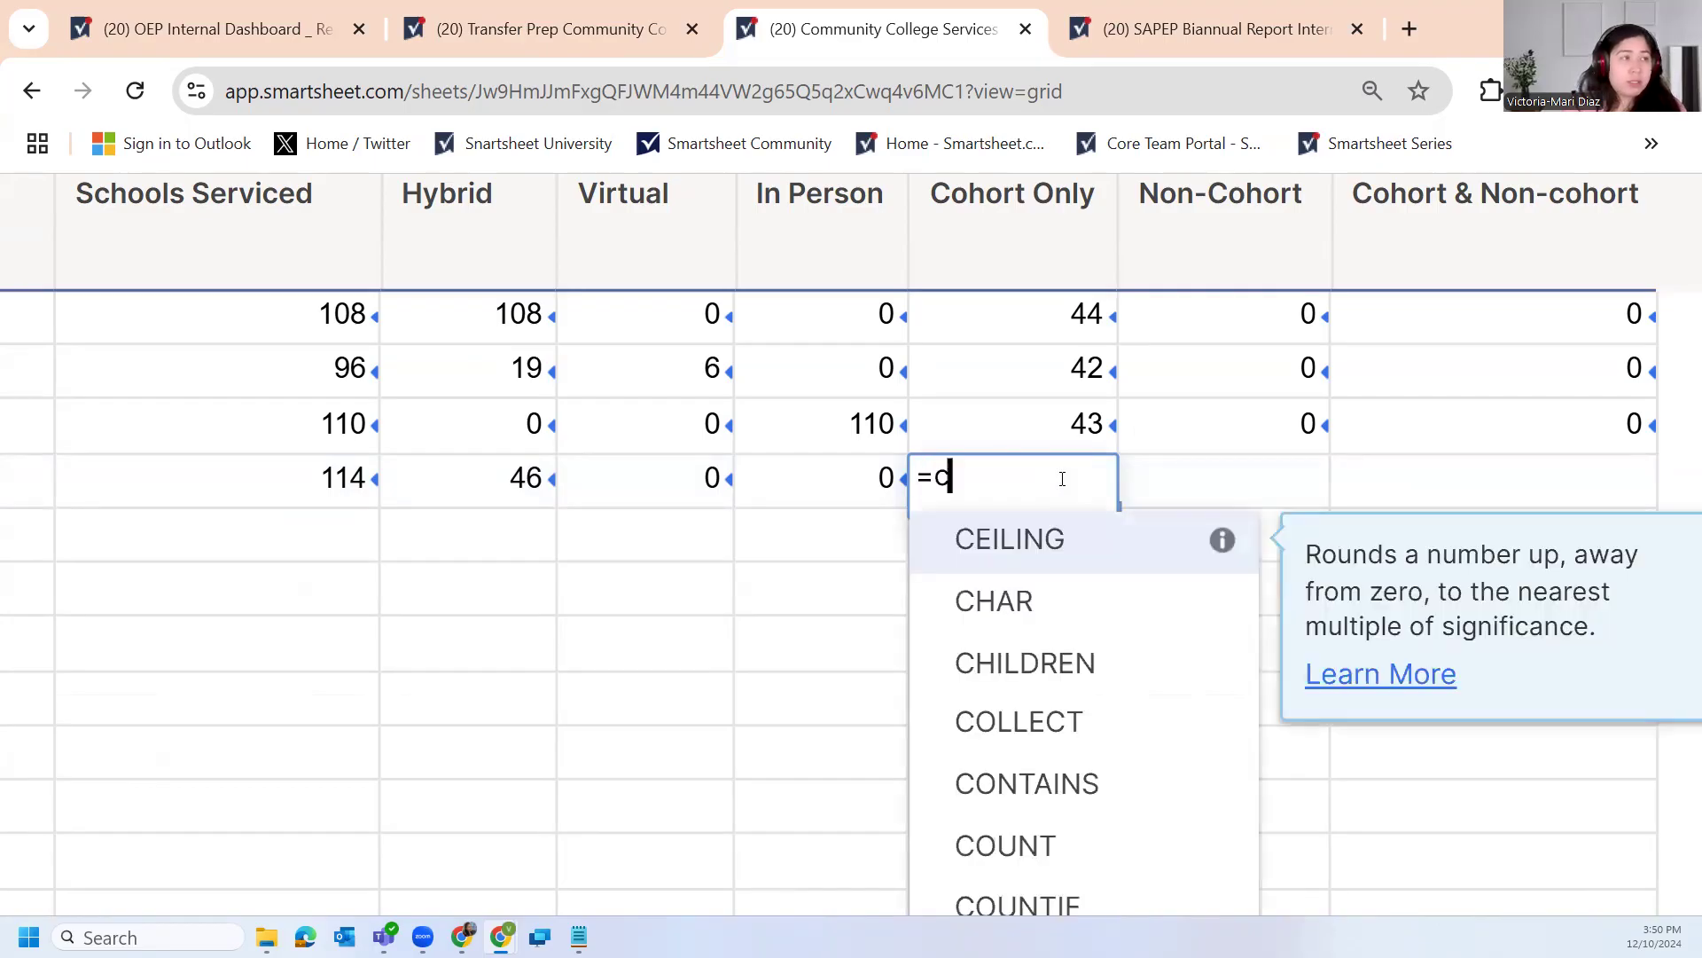
{"action": "type", "text": "ount"}
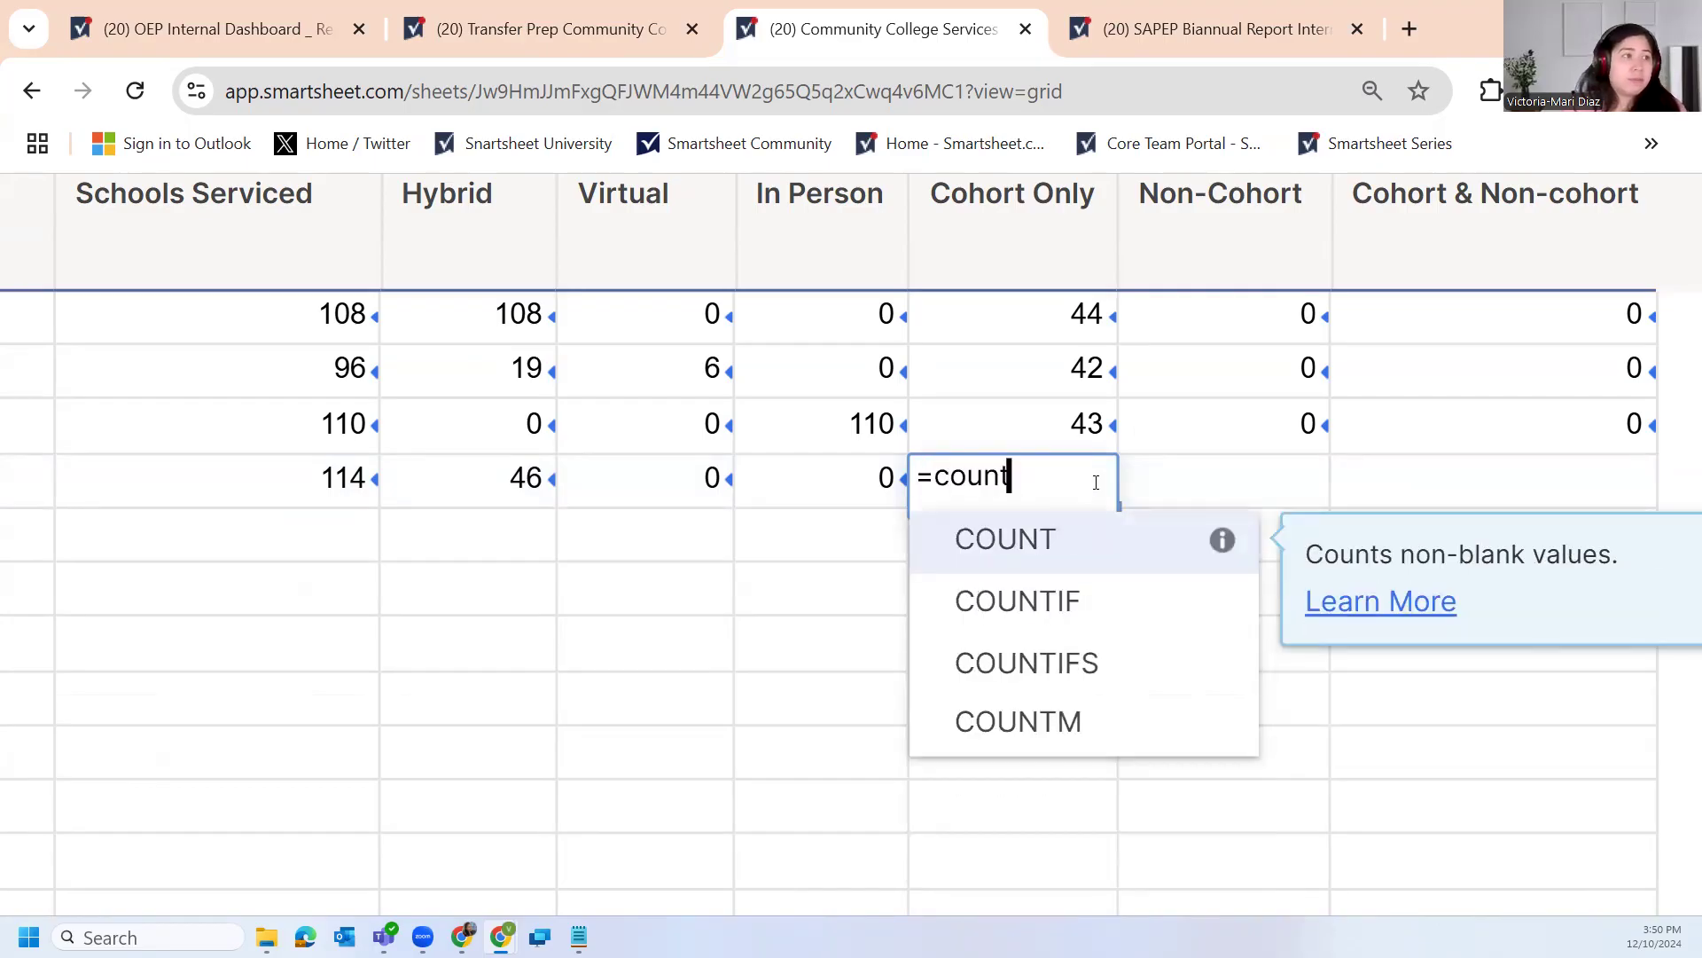
{"action": "left_click", "coordinate": [1067, 599]}
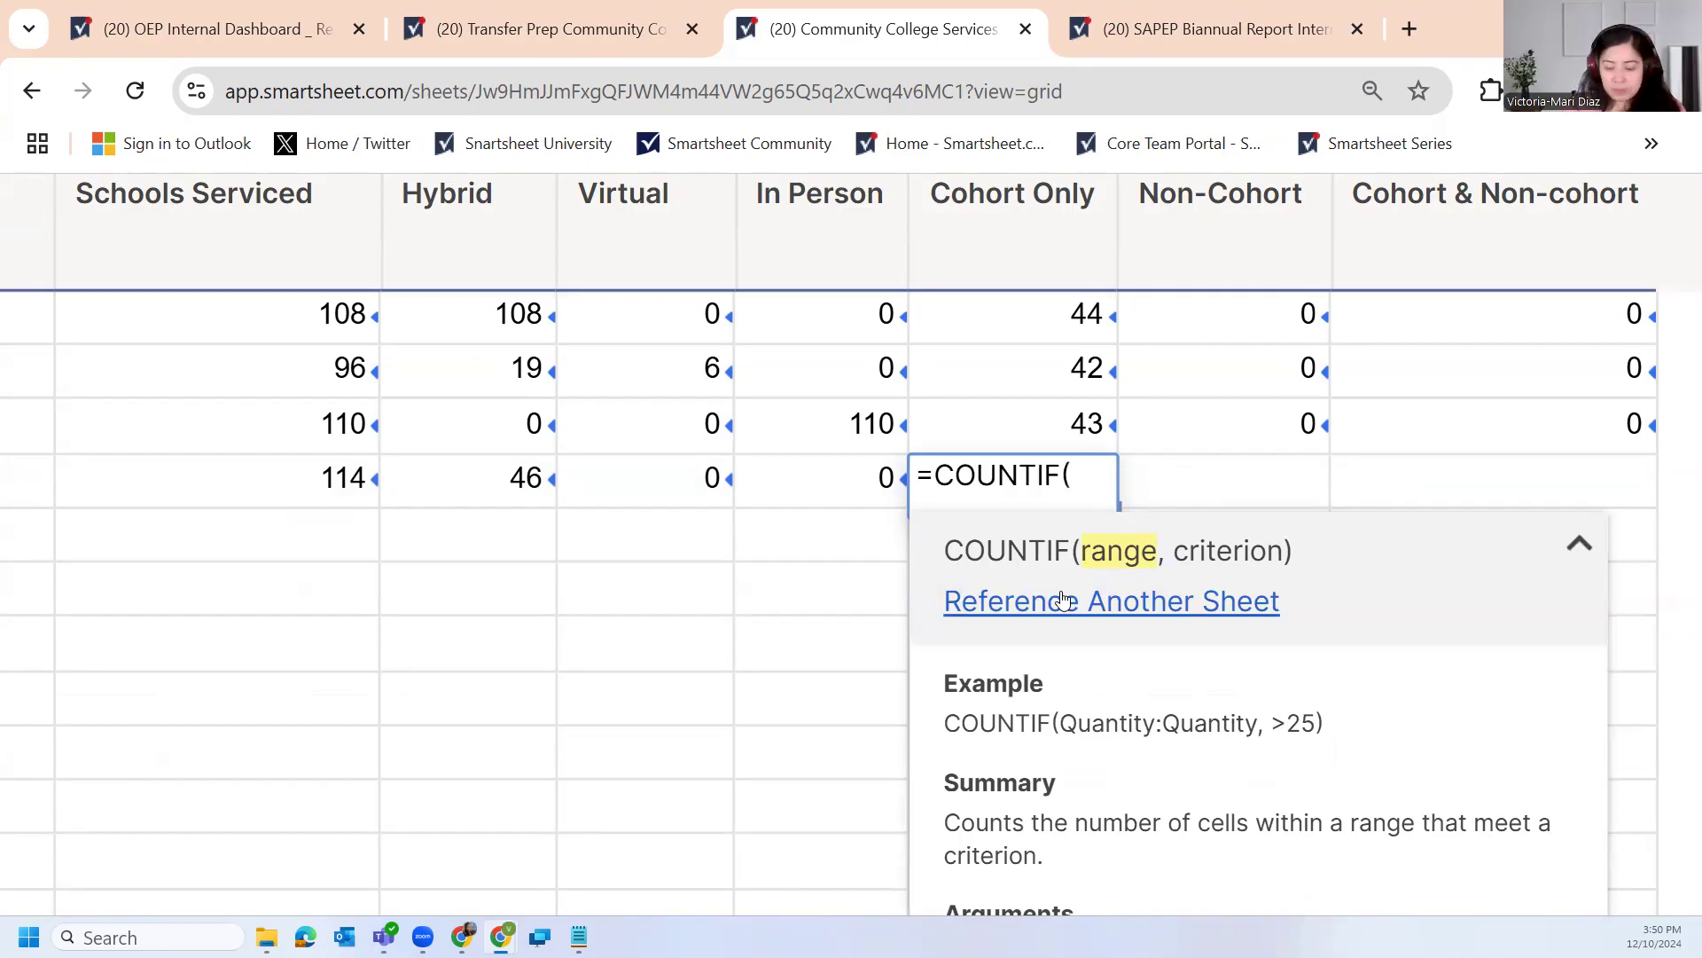
{"action": "left_click", "coordinate": [1073, 603]}
Select the UCB-Students column of the Transfer Prep Community Colleges sheet as the reference range
{"action": "scroll", "coordinate": [1075, 608], "scroll_direction": "down", "scroll_amount": 5}
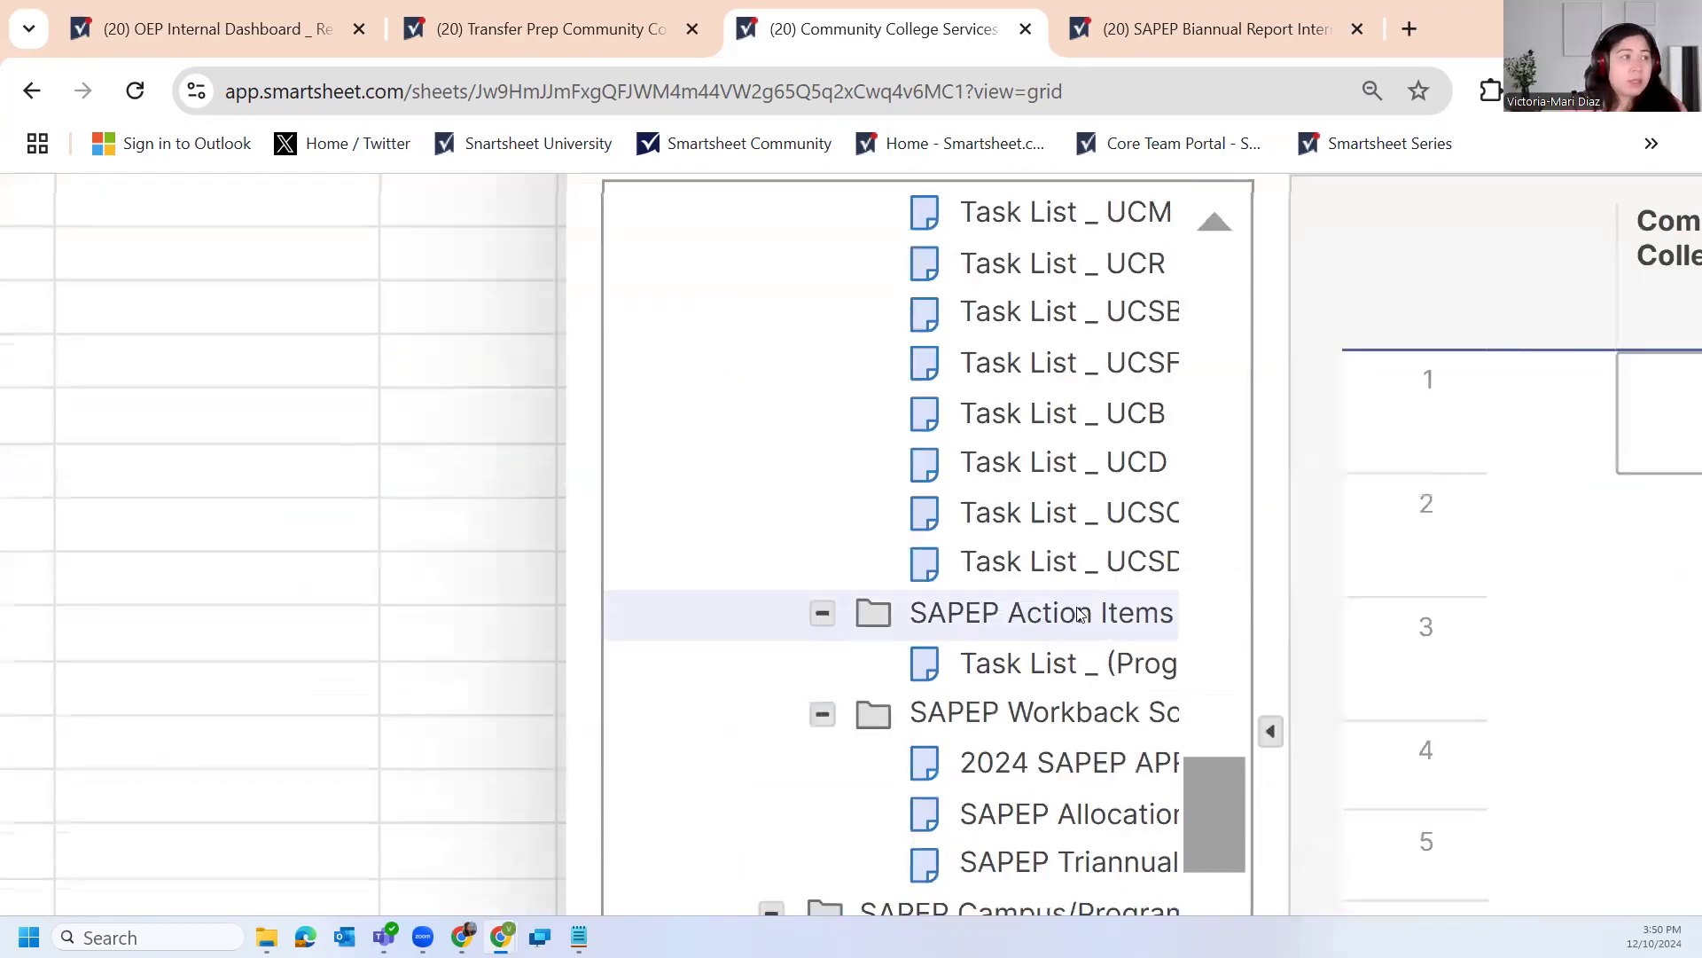
{"action": "scroll", "coordinate": [1537, 334], "scroll_direction": "right", "scroll_amount": 6}
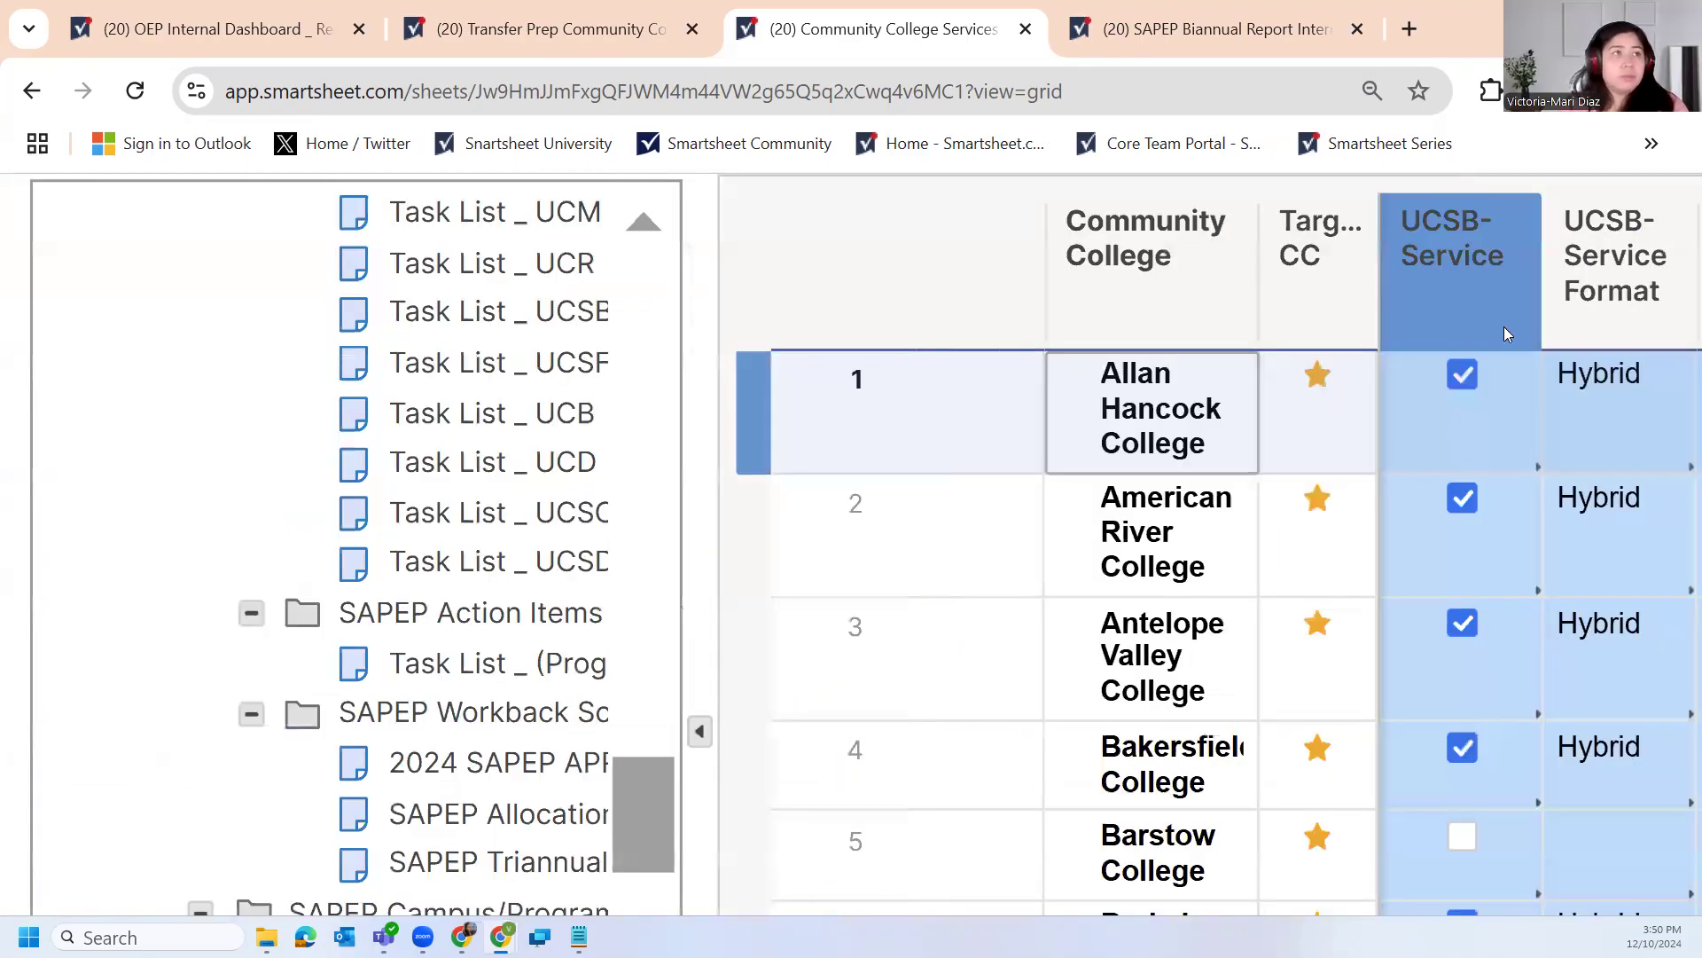
{"action": "scroll", "coordinate": [1505, 333], "scroll_direction": "right", "scroll_amount": 8}
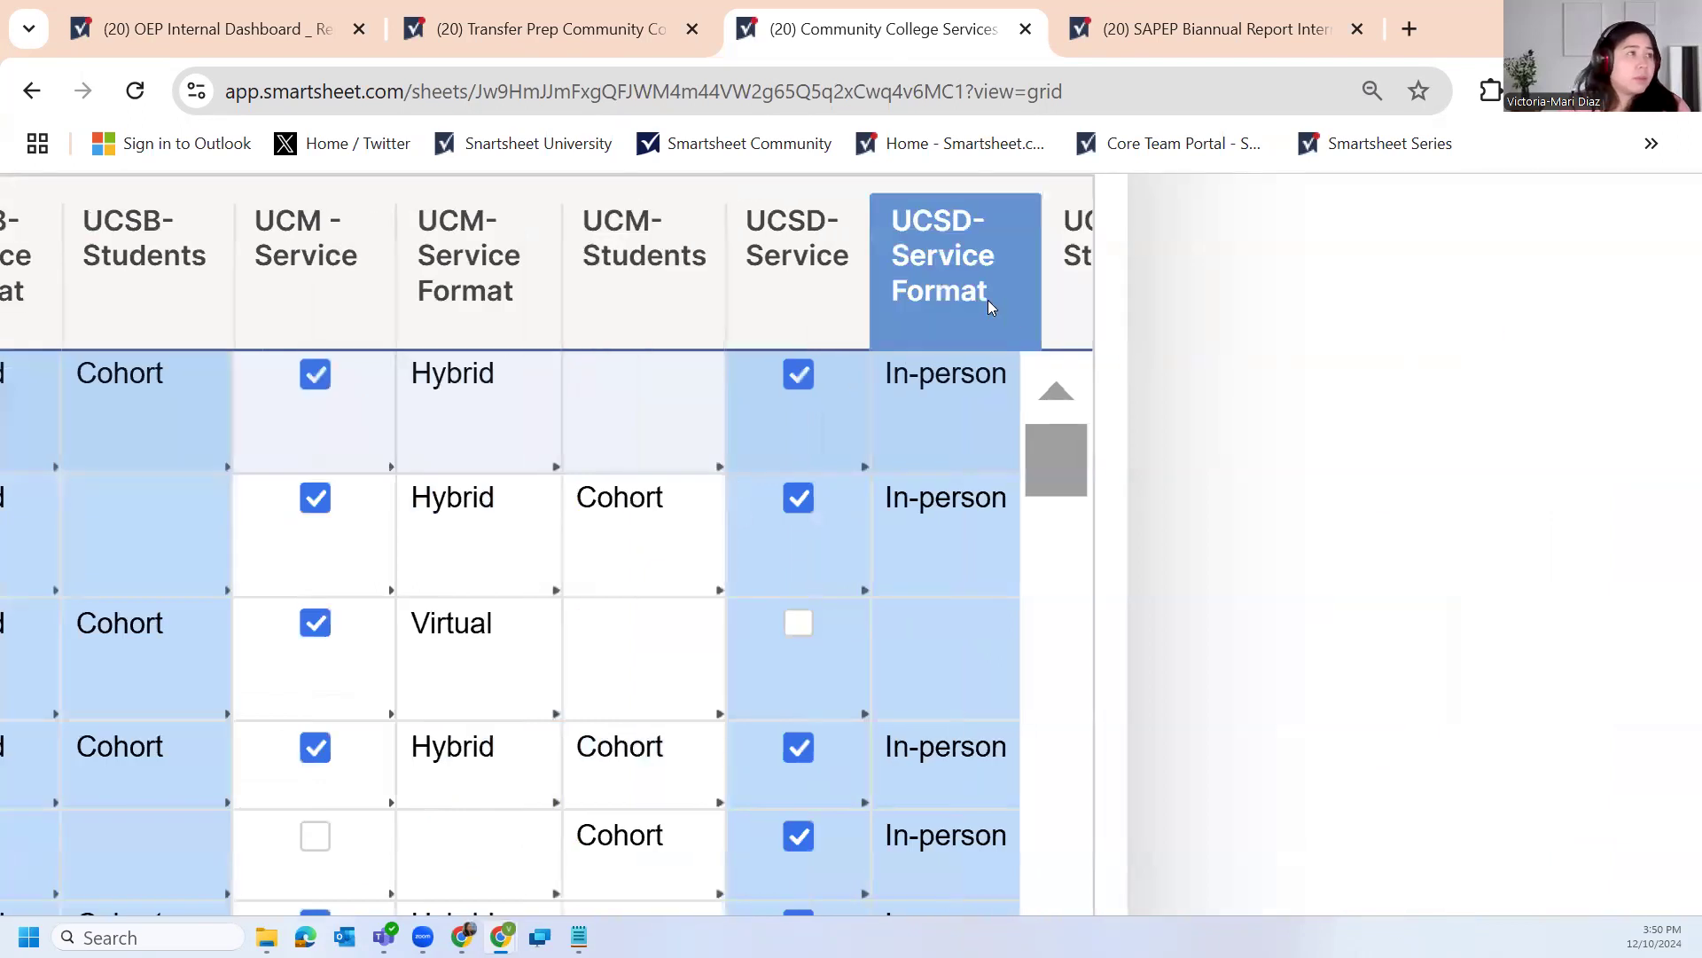
{"action": "scroll", "coordinate": [941, 306], "scroll_direction": "right", "scroll_amount": 1}
{"action": "scroll", "coordinate": [986, 326], "scroll_direction": "left", "scroll_amount": 2}
{"action": "scroll", "coordinate": [989, 328], "scroll_direction": "up", "scroll_amount": 2}
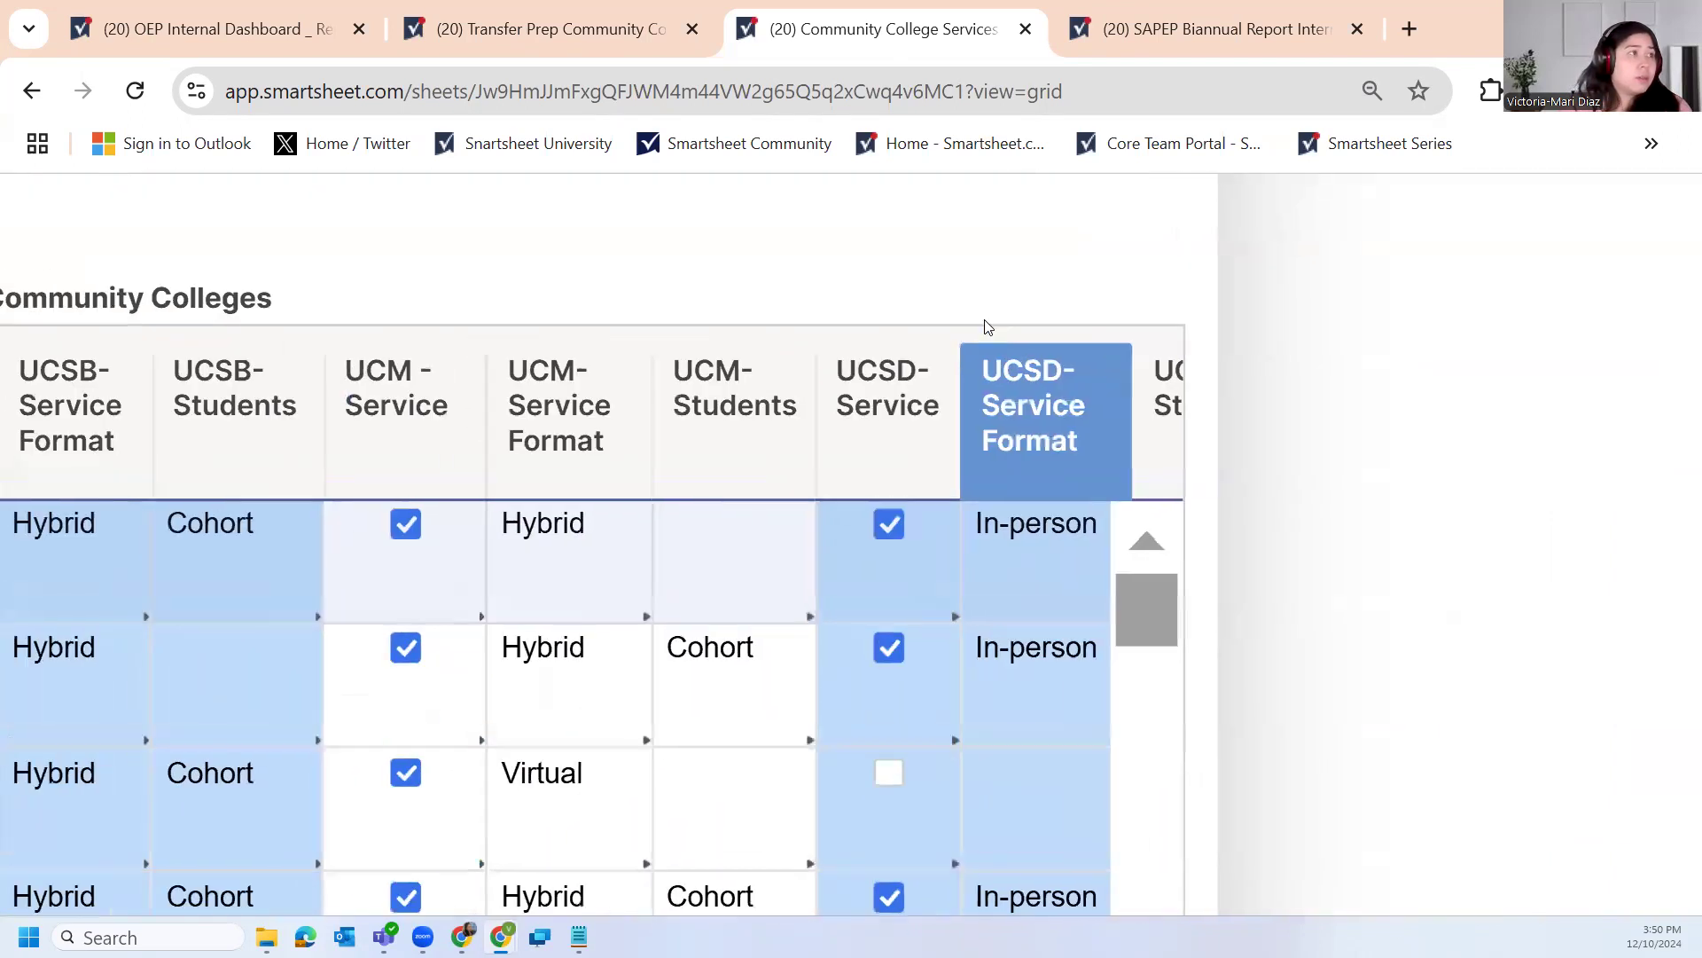
{"action": "scroll", "coordinate": [989, 328], "scroll_direction": "up", "scroll_amount": 2}
{"action": "scroll", "coordinate": [1221, 581], "scroll_direction": "up", "scroll_amount": 2}
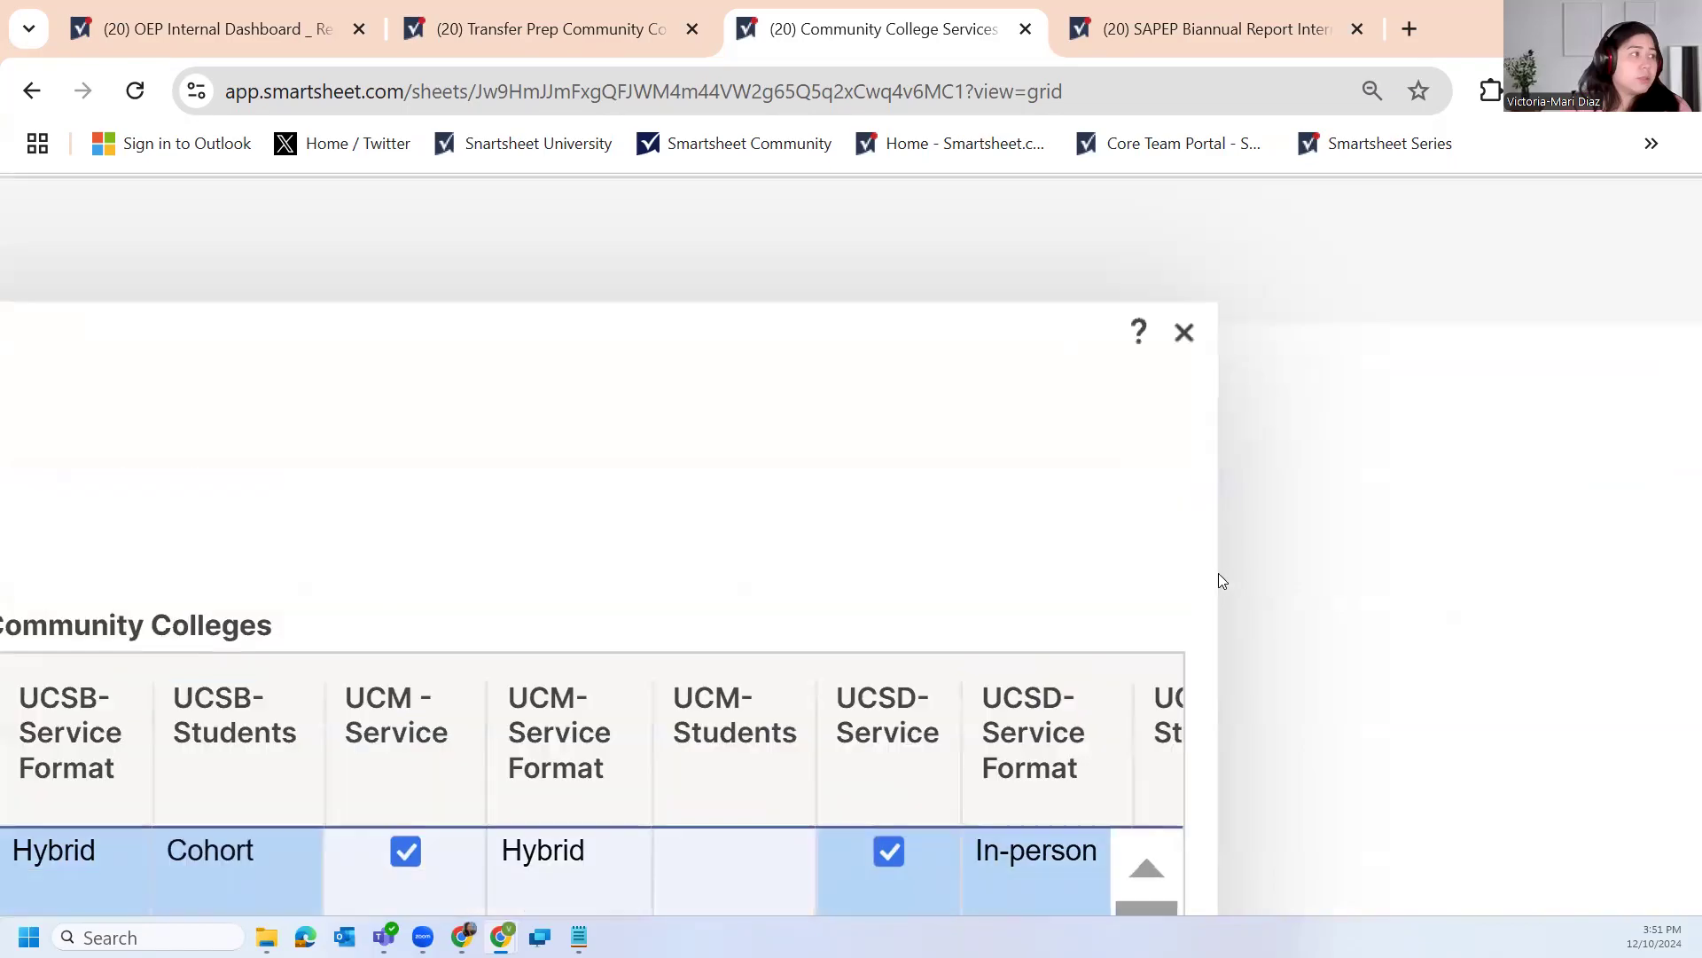
{"action": "scroll", "coordinate": [1222, 581], "scroll_direction": "down", "scroll_amount": 2}
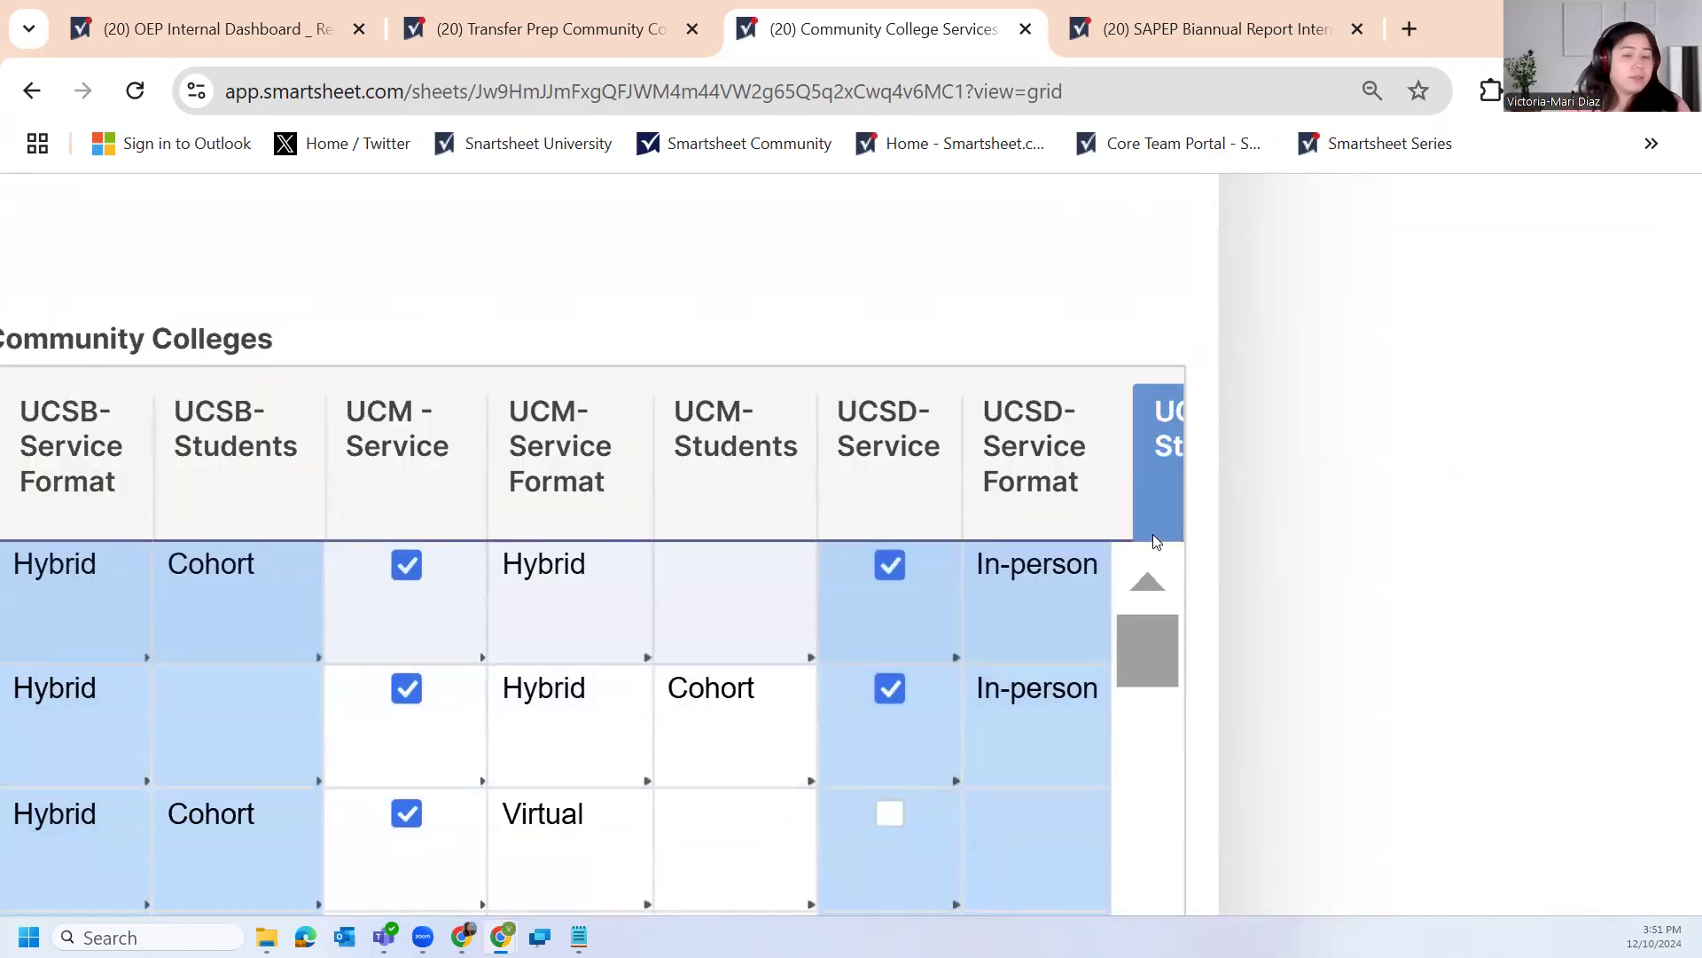
{"action": "scroll", "coordinate": [1155, 539], "scroll_direction": "down", "scroll_amount": 5}
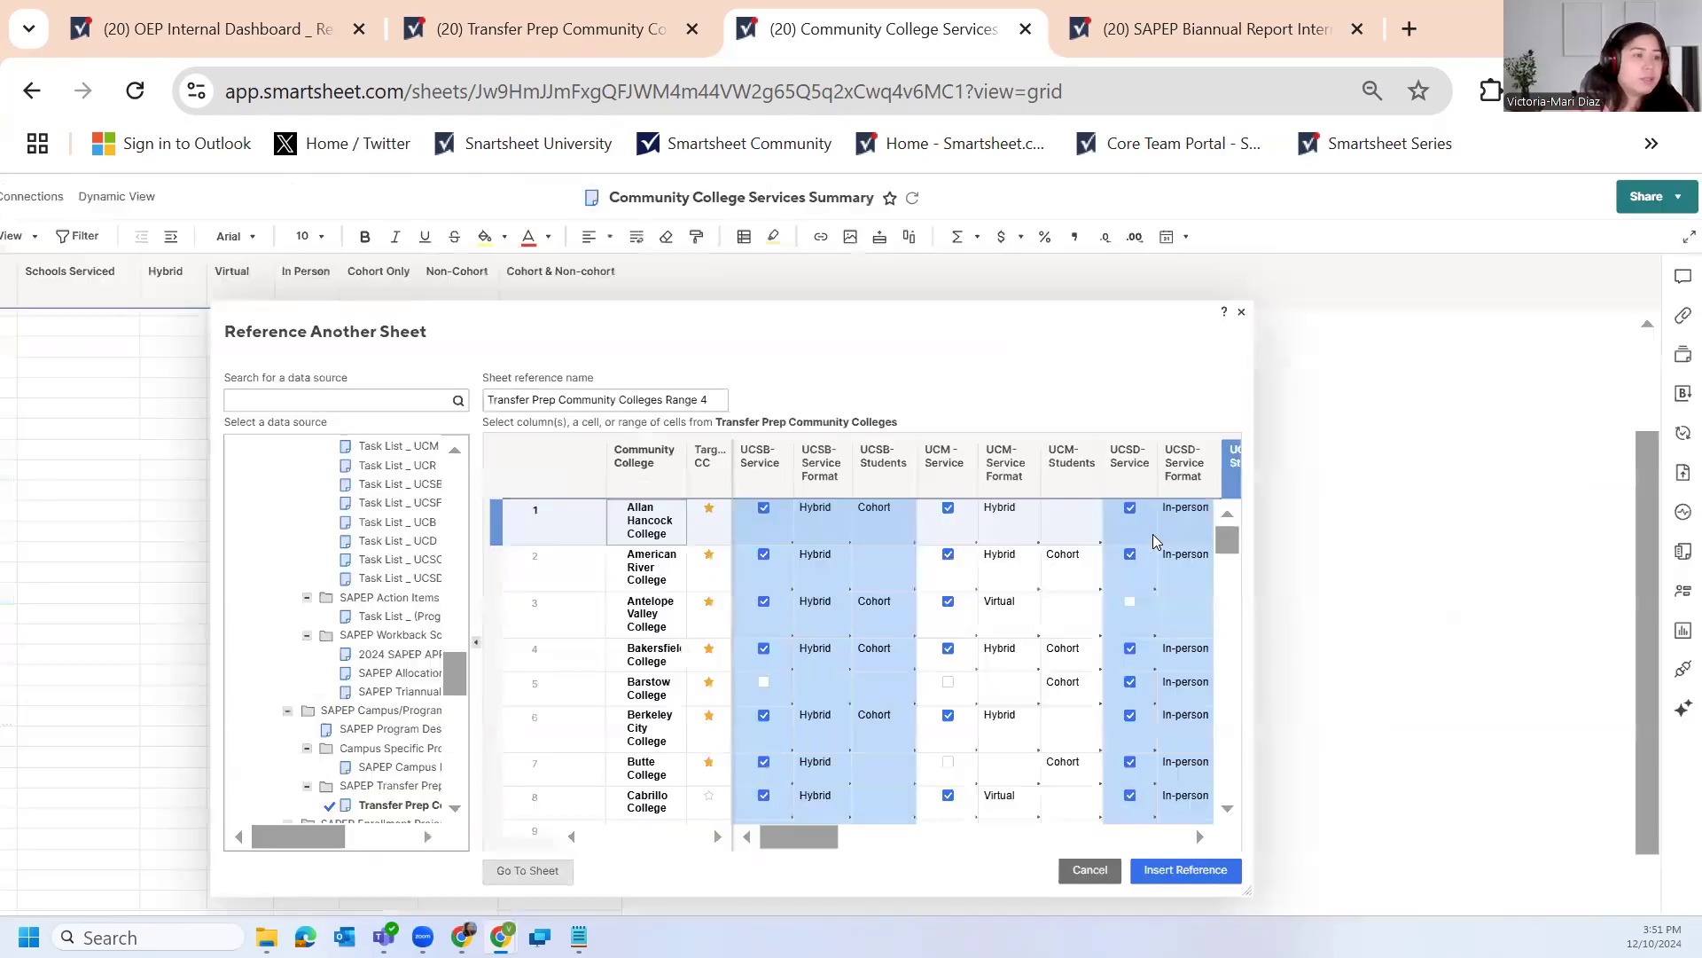
{"action": "left_click_drag", "start_coordinate": [819, 841], "coordinate": [875, 825]}
{"action": "left_click", "coordinate": [1090, 461]}
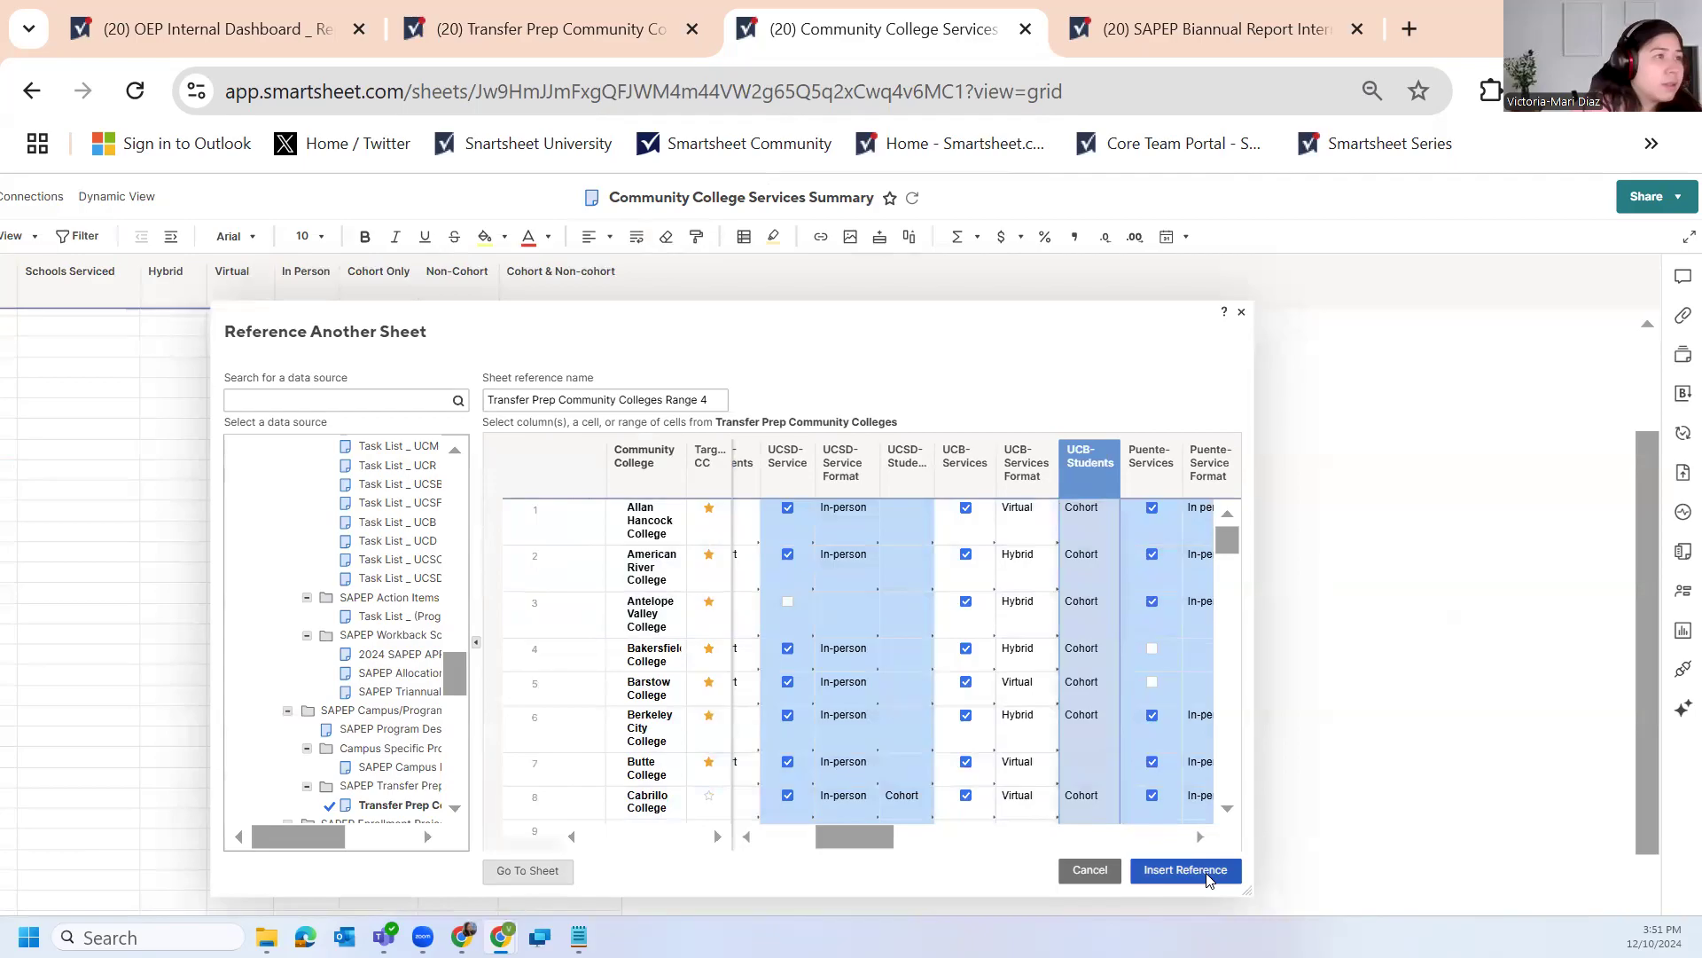
Name the sheet reference "UCB- Students" and insert it into the UCB row's Cohort Only formula
{"action": "left_click_drag", "start_coordinate": [708, 400], "coordinate": [484, 406]}
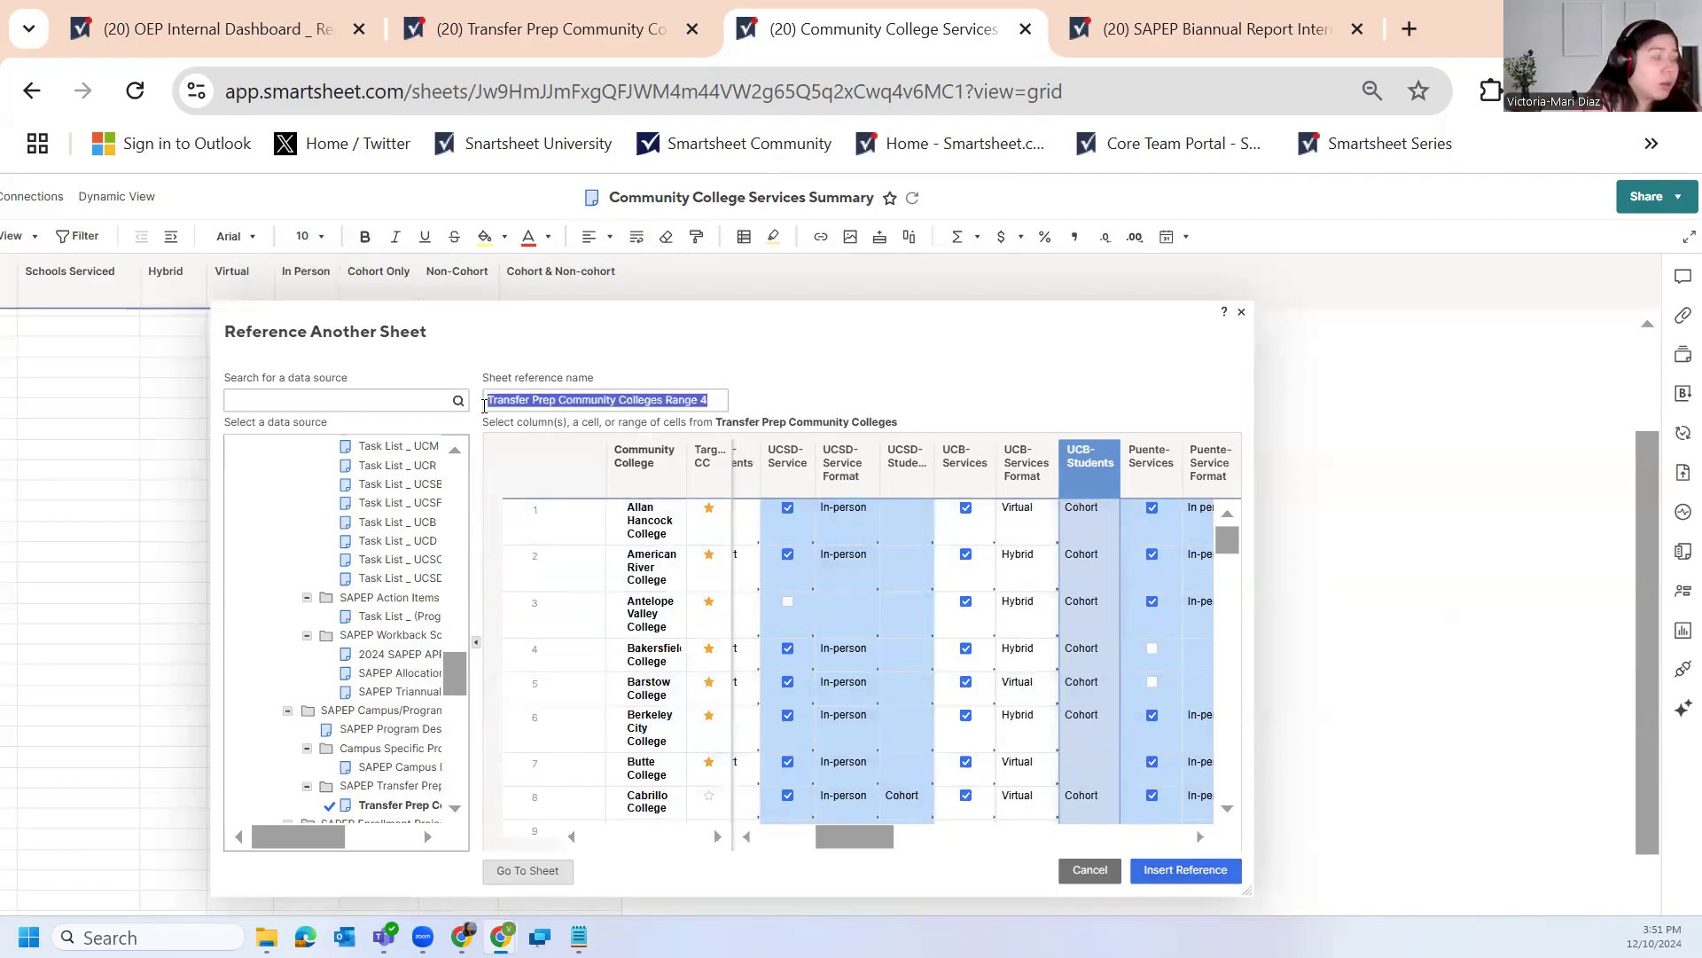
{"action": "type", "text": "UC"}
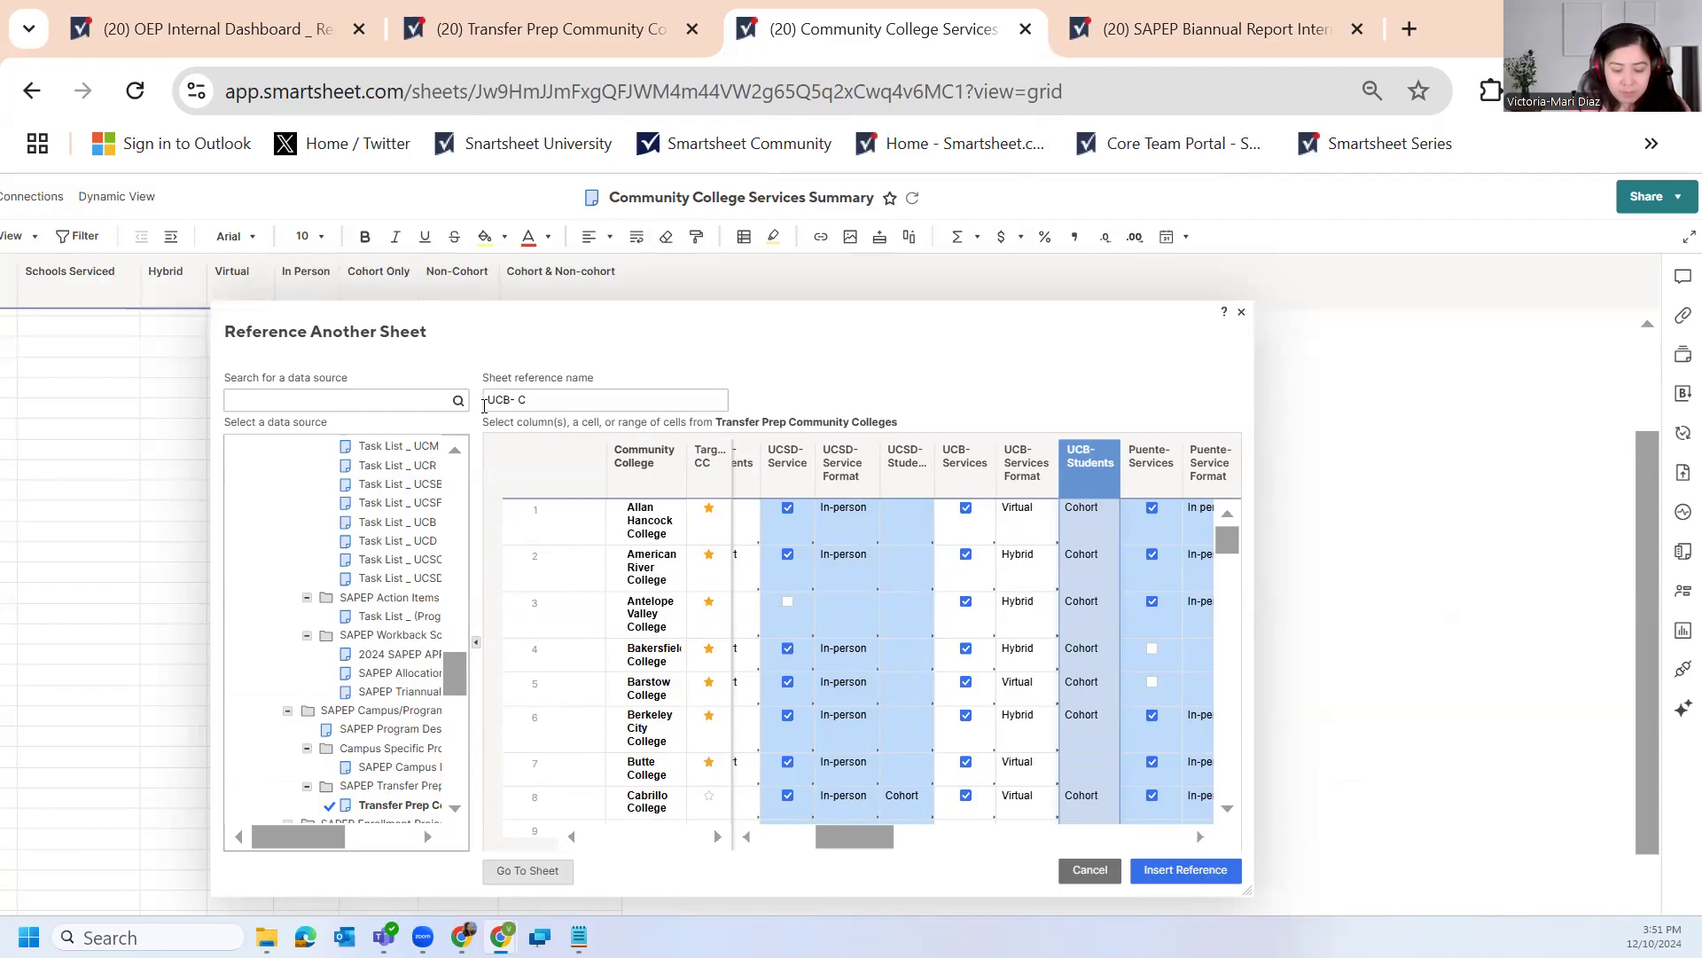
{"action": "type", "text": "B- Students"}
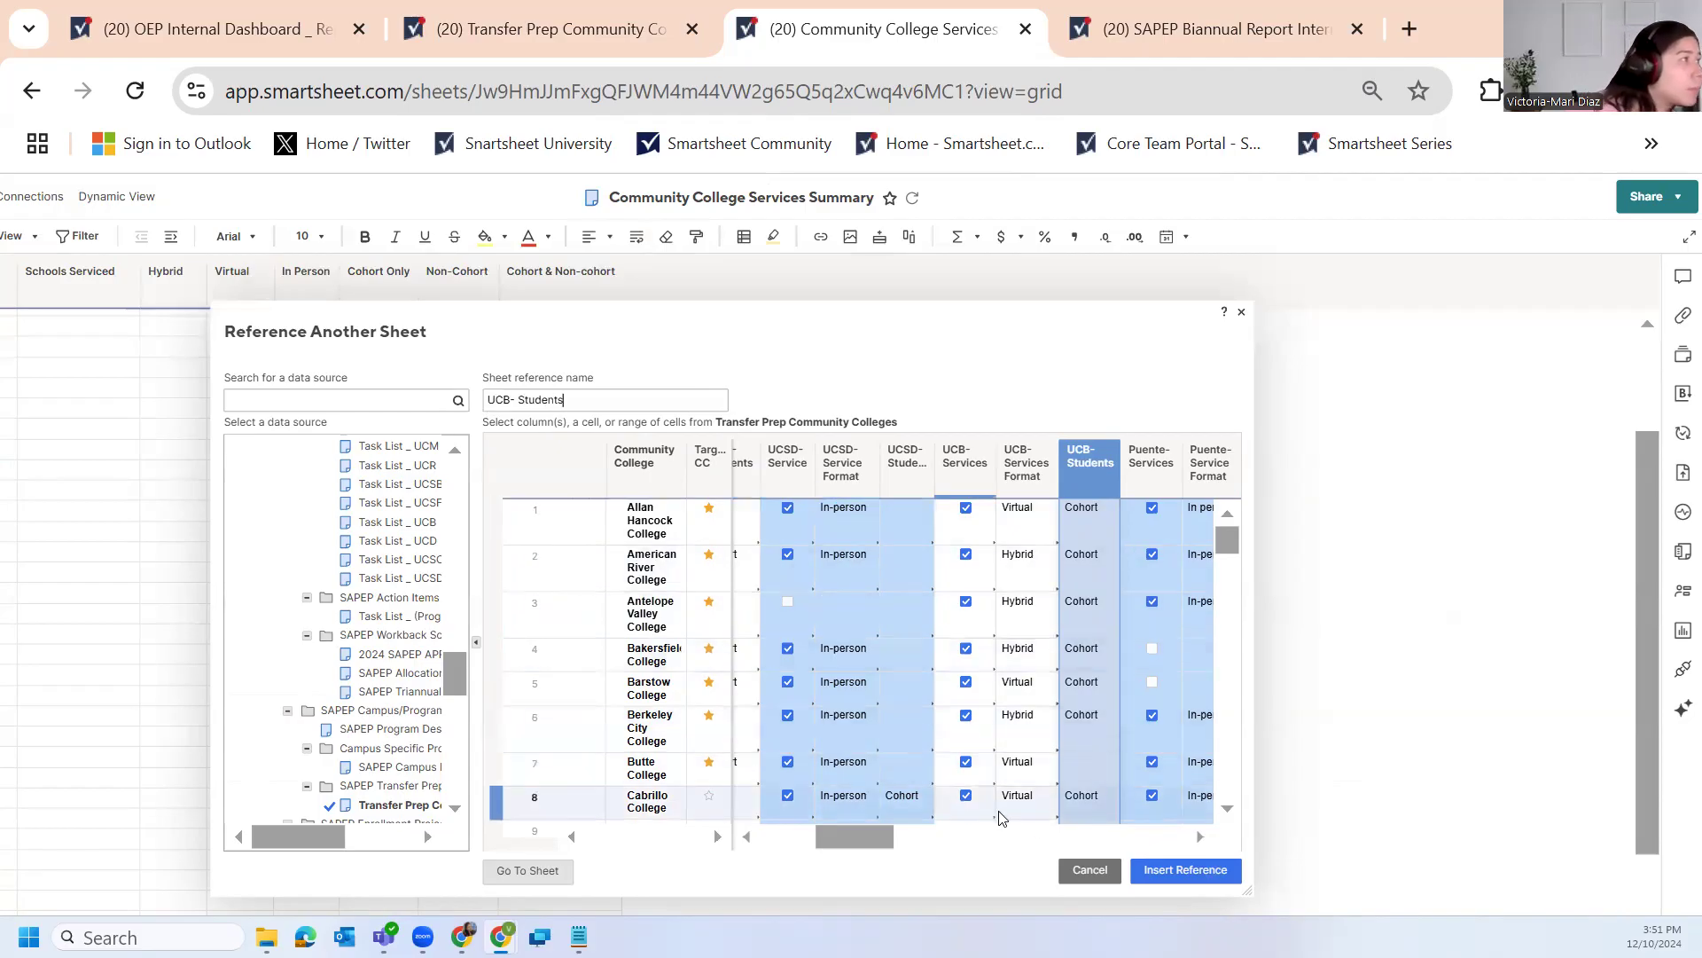
{"action": "left_click", "coordinate": [1194, 876]}
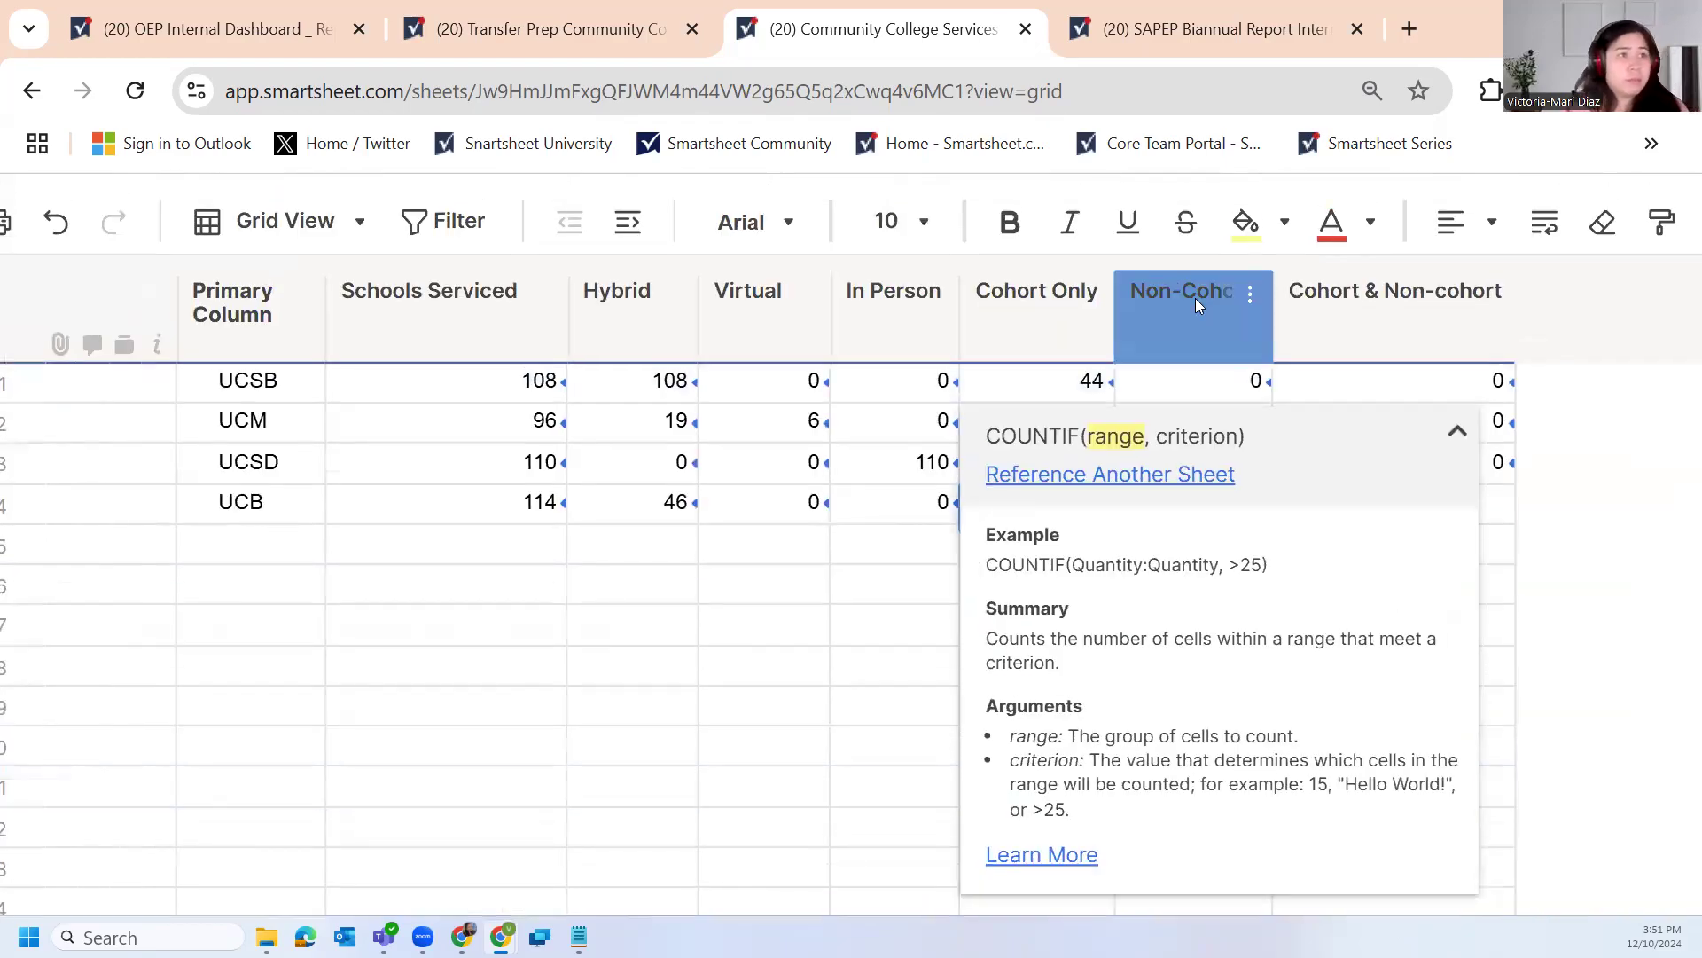
{"action": "left_click", "coordinate": [1562, 562]}
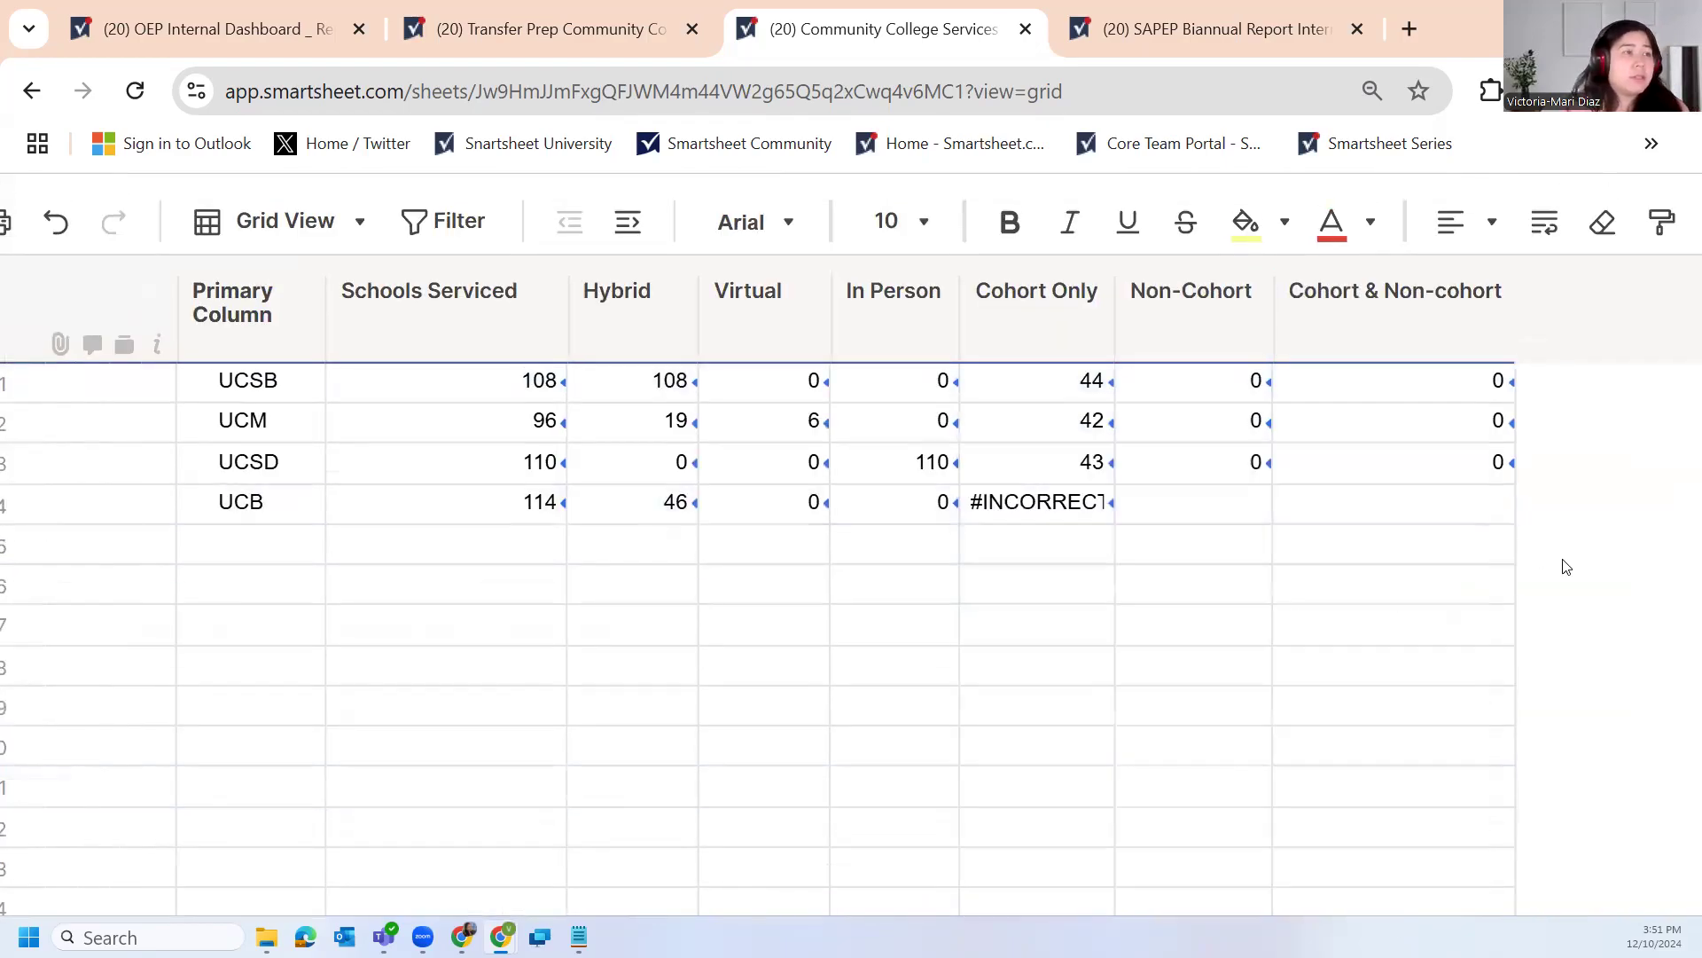
Add the criterion "cohort" to complete the UCB row's Cohort Only formula as =COUNTIF({UCB- Students}, "cohort")
{"action": "double_click", "coordinate": [1063, 503]}
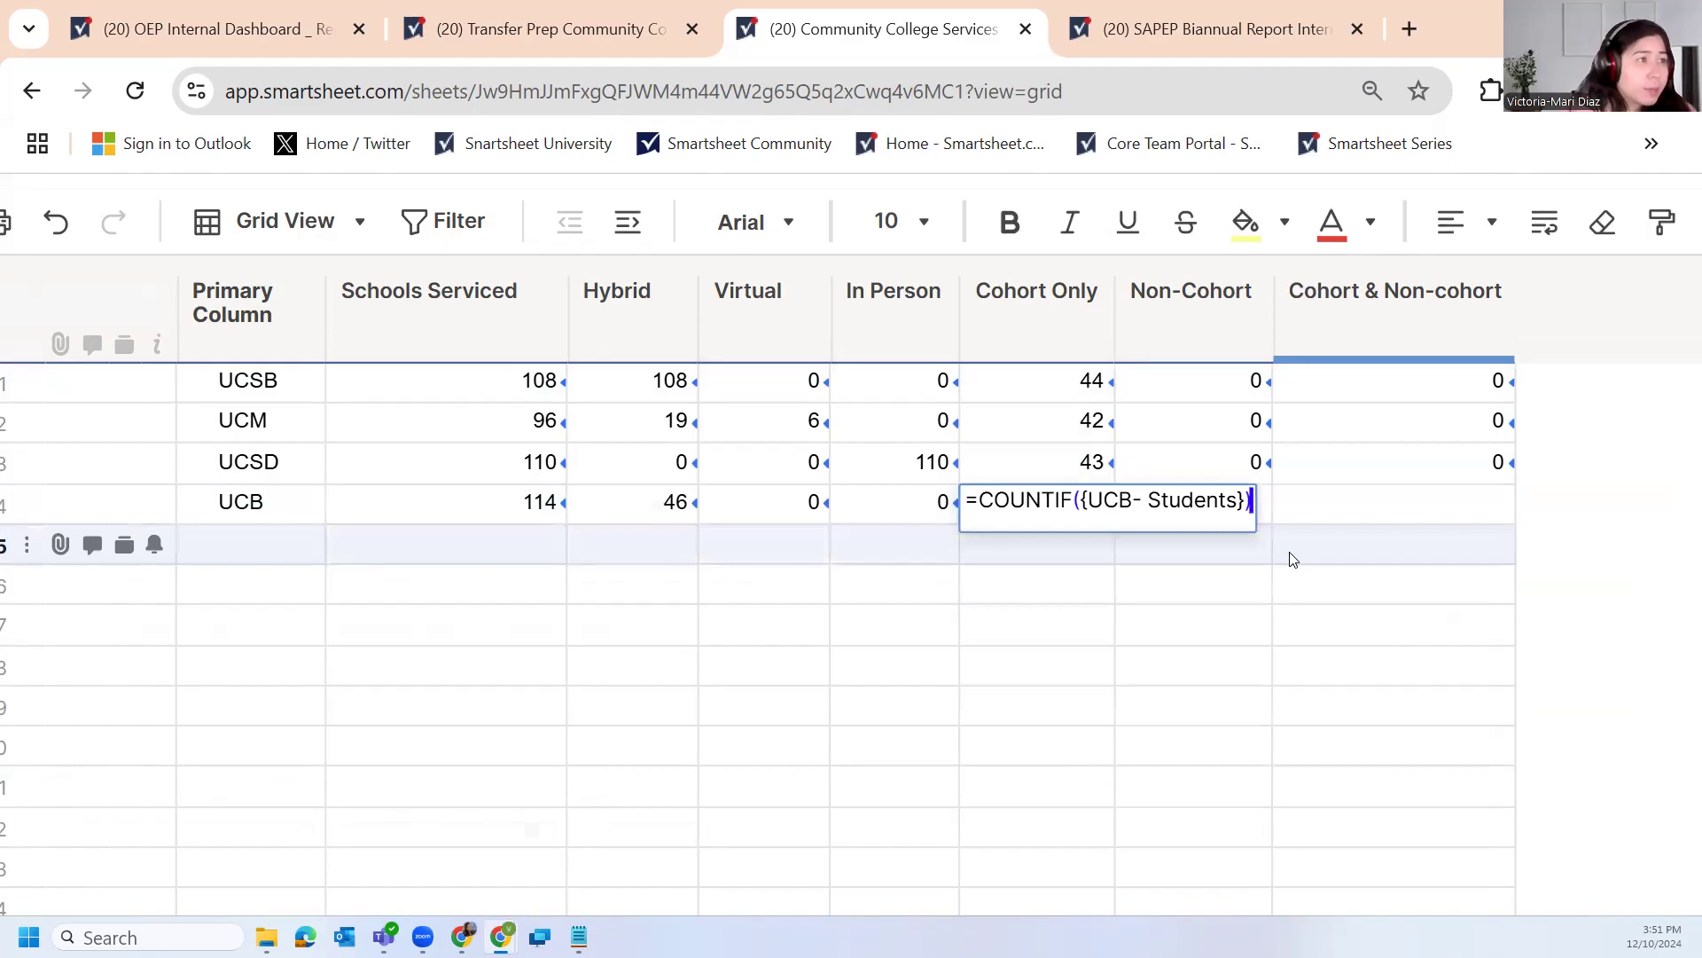
{"action": "key", "text": "Left"}
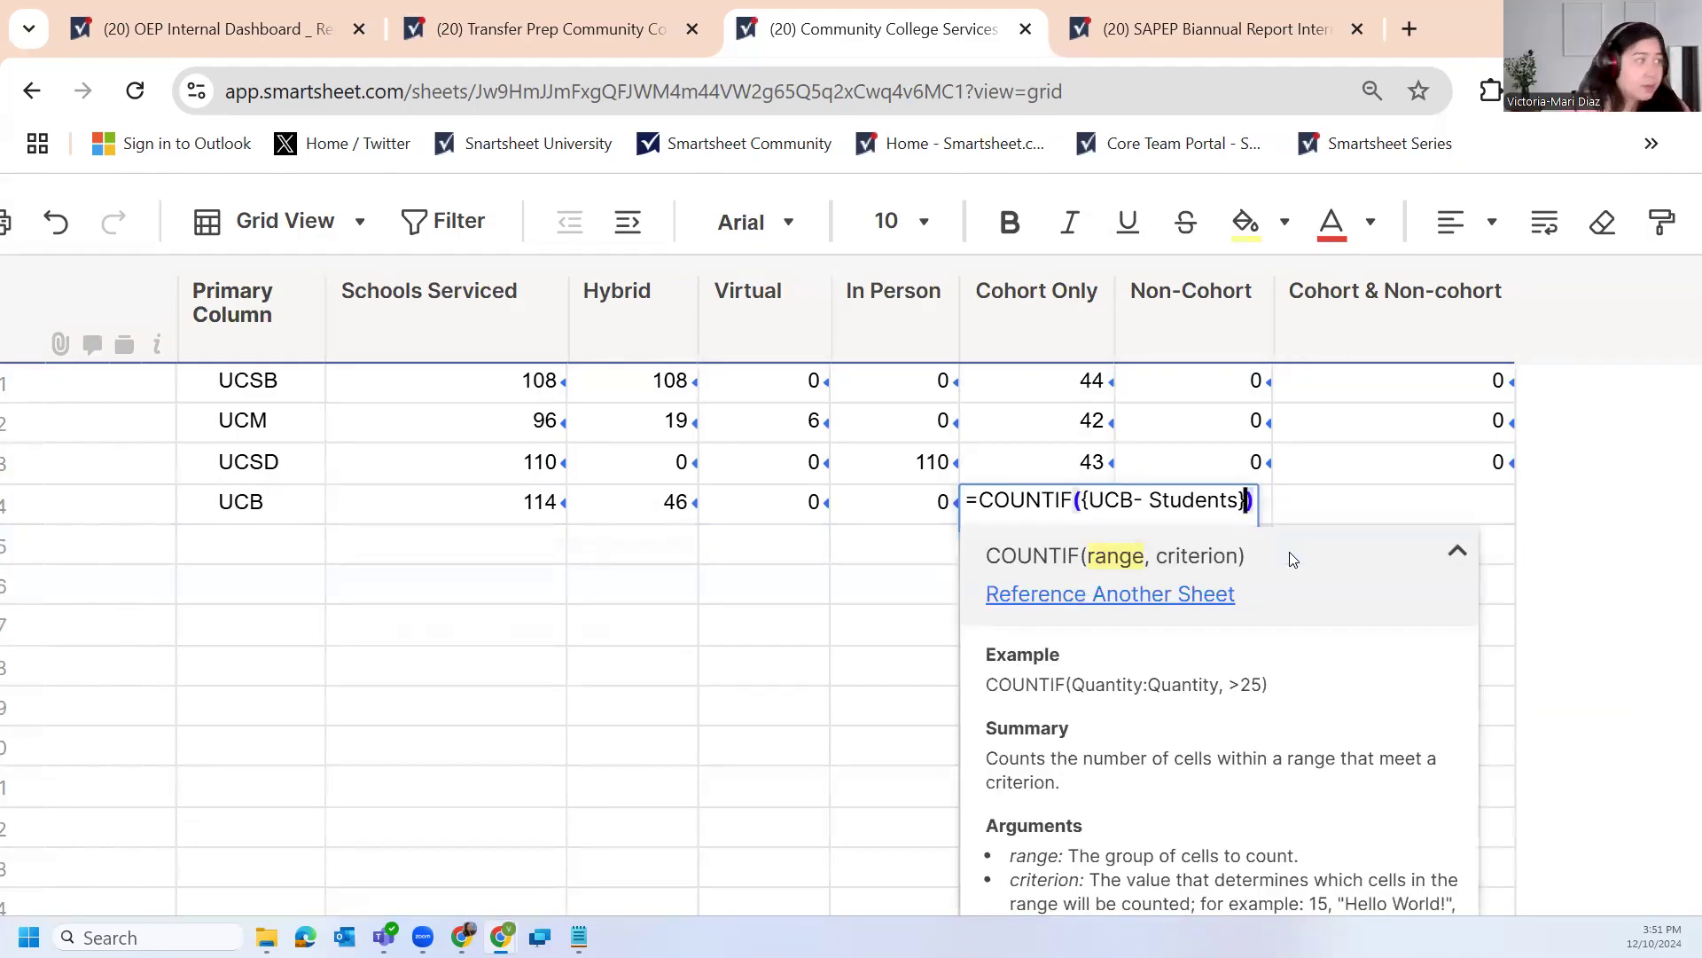
{"action": "type", "text": ","}
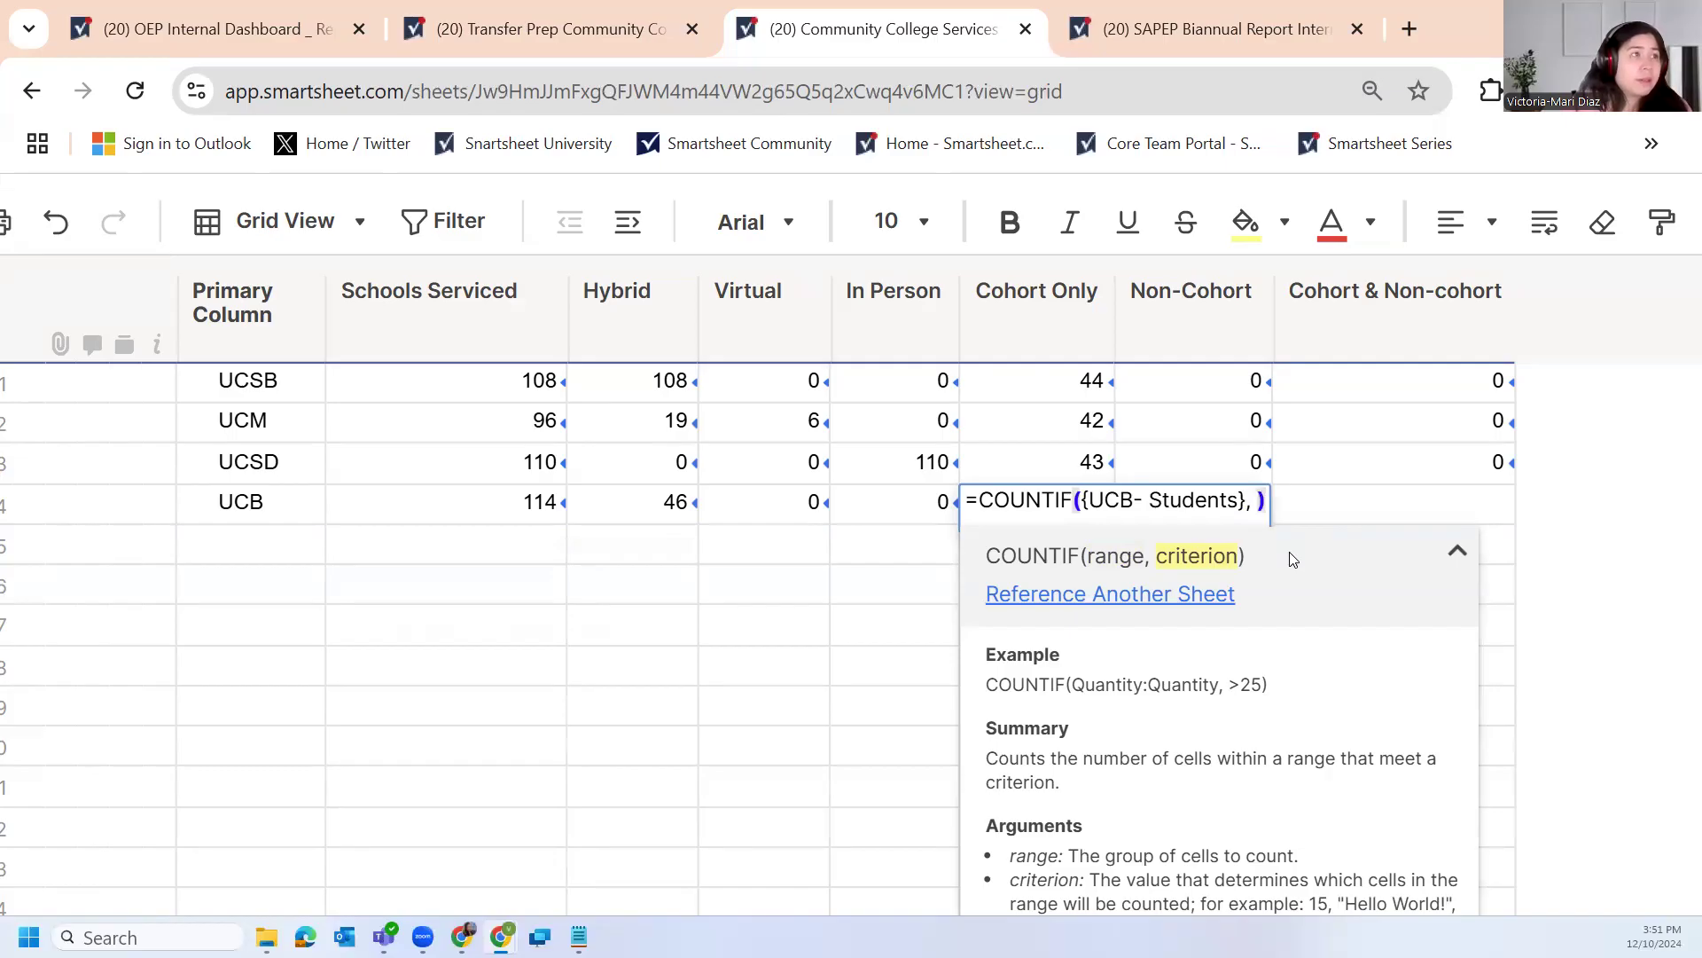
{"action": "type", "text": " \"cohort"}
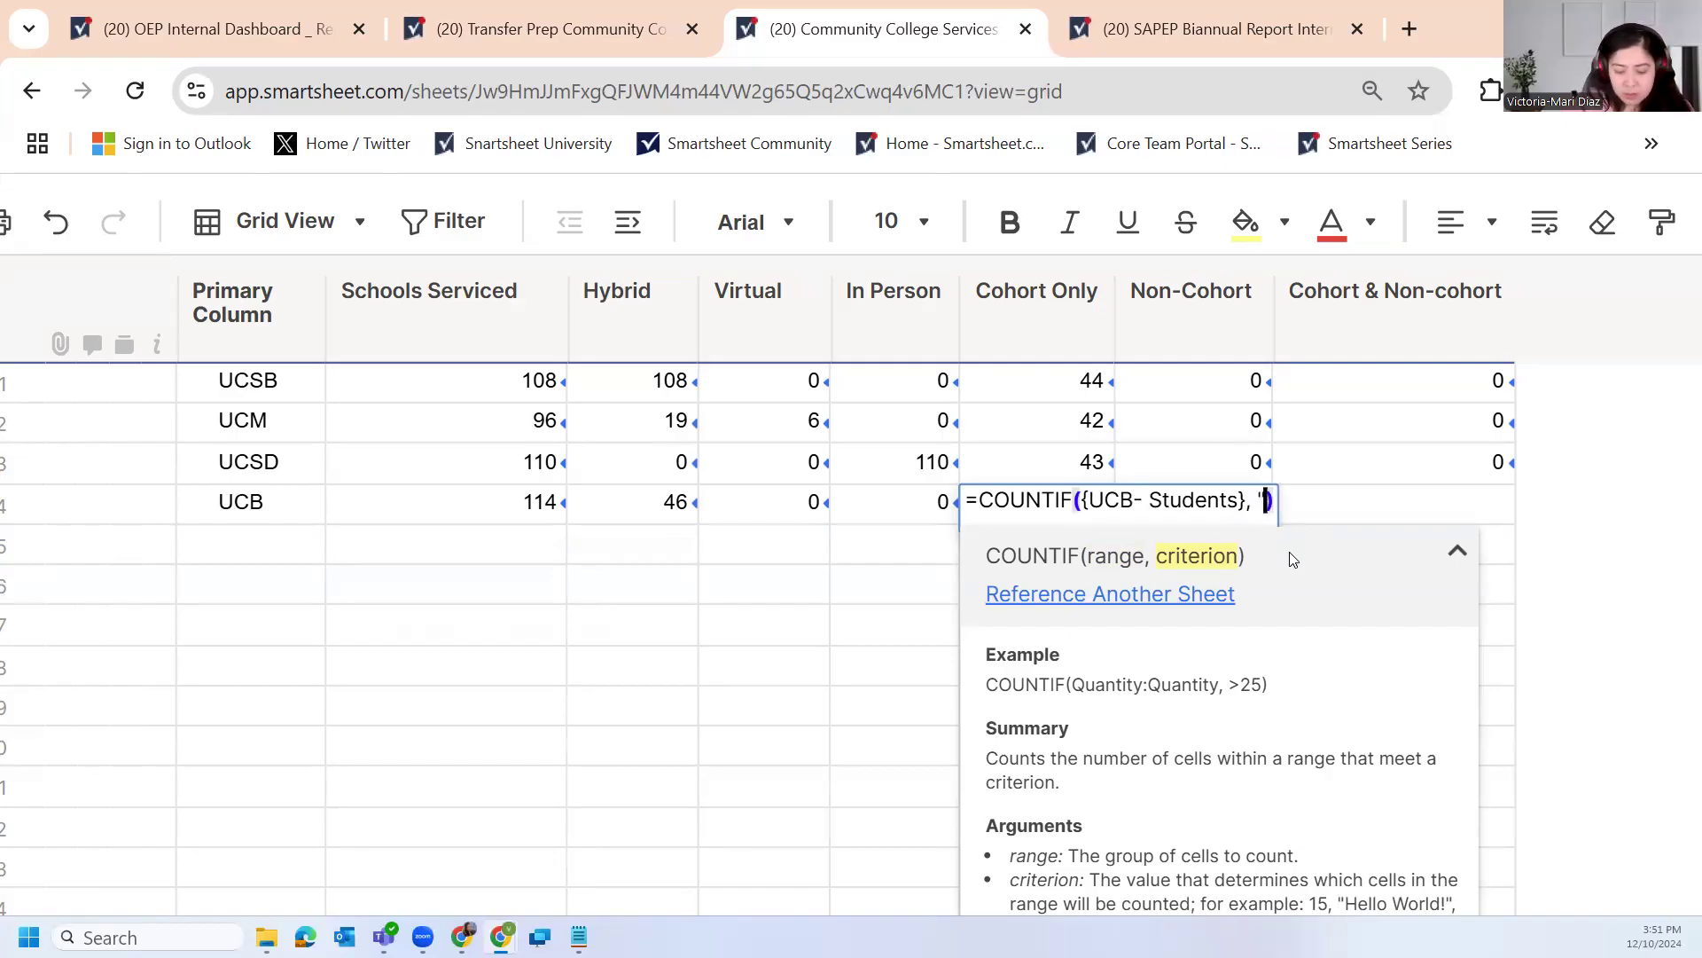
{"action": "type", "text": "\""}
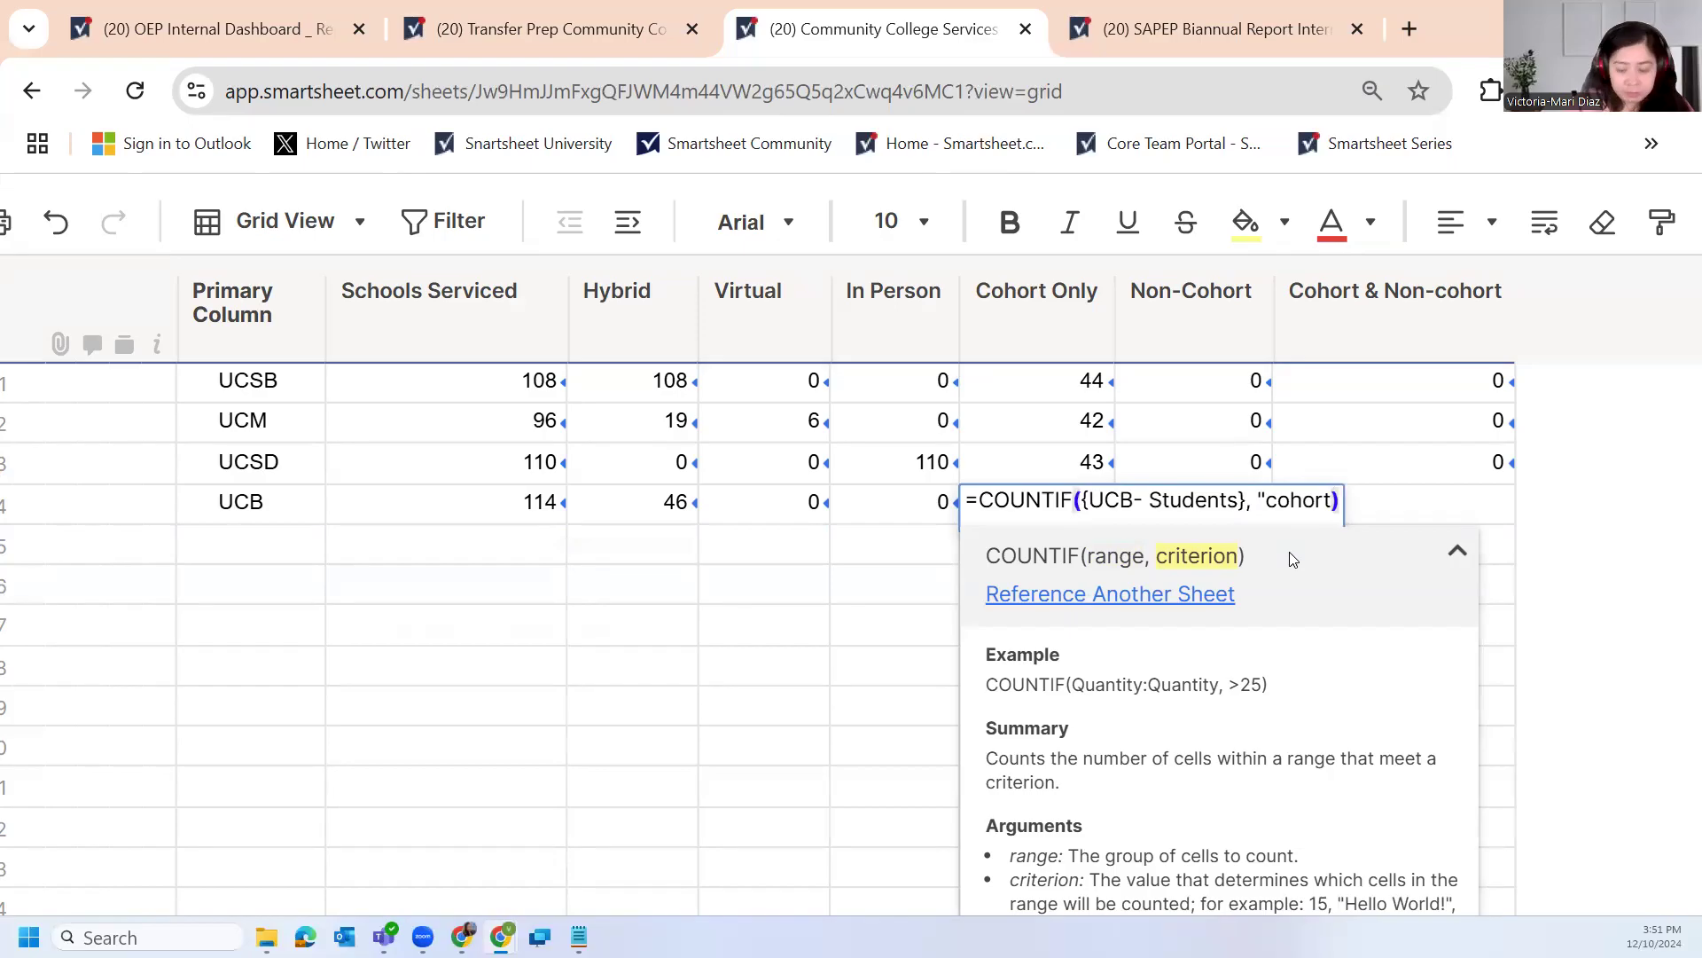
{"action": "key", "text": "Return"}
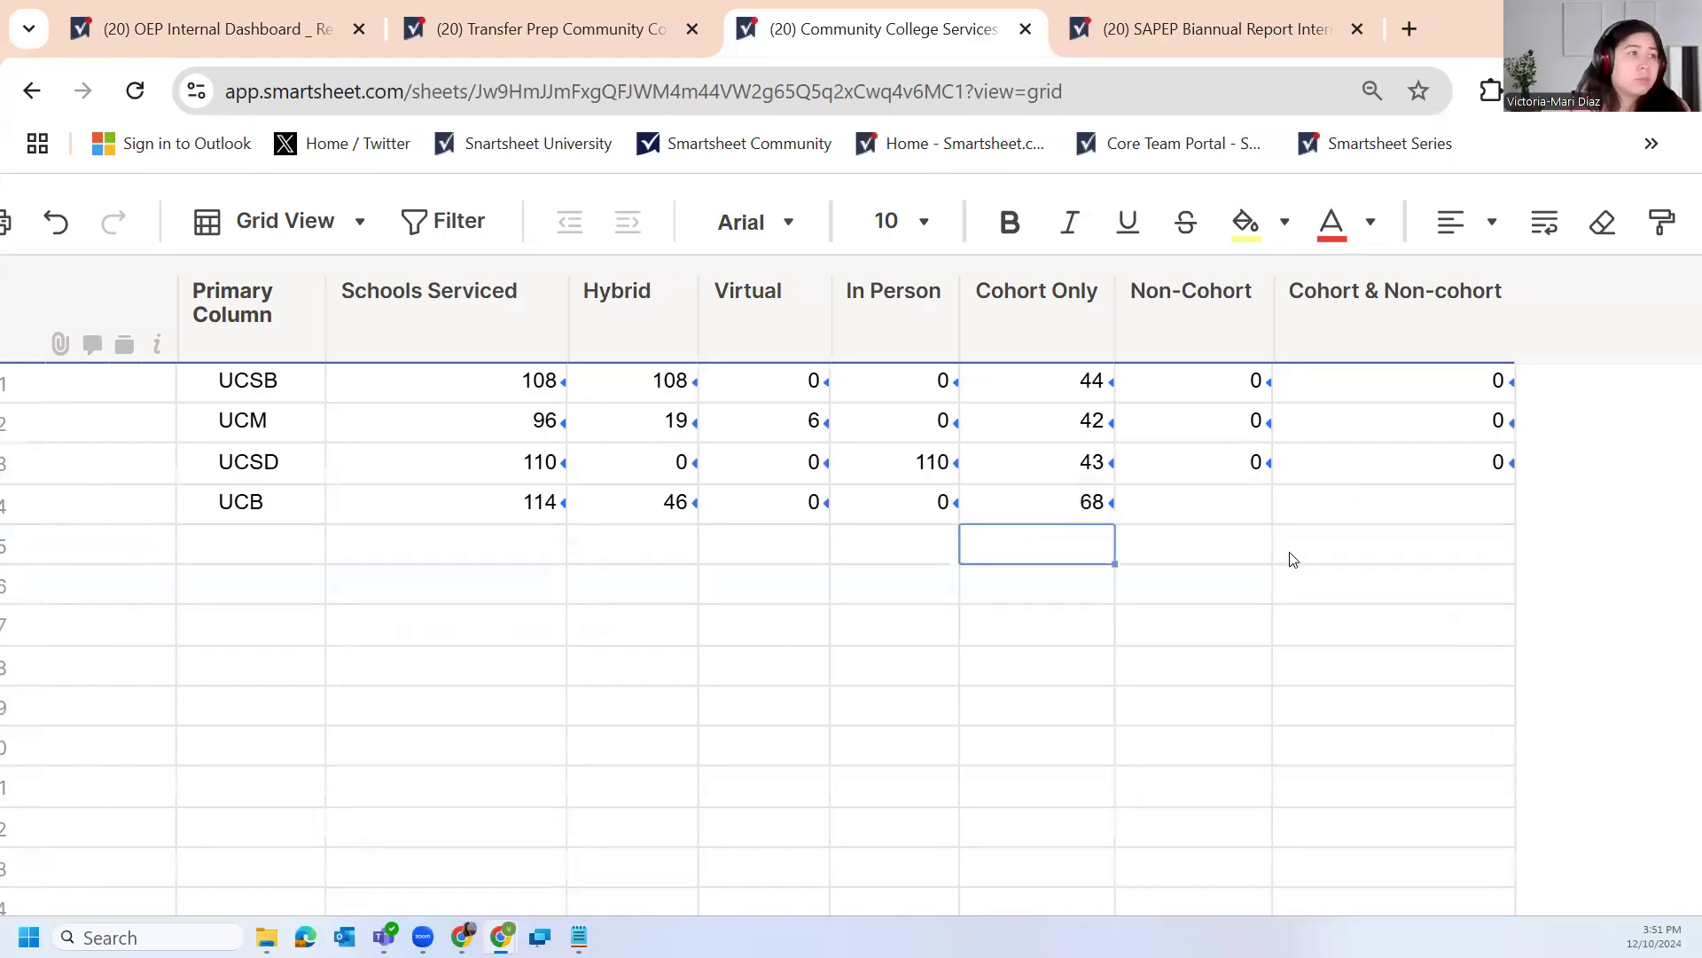
Copy the UCB row's Cohort Only formula across to the Non-Cohort and Cohort & Non-cohort cells
{"action": "left_click", "coordinate": [1095, 503]}
{"action": "left_click_drag", "start_coordinate": [1115, 521], "coordinate": [1368, 518]}
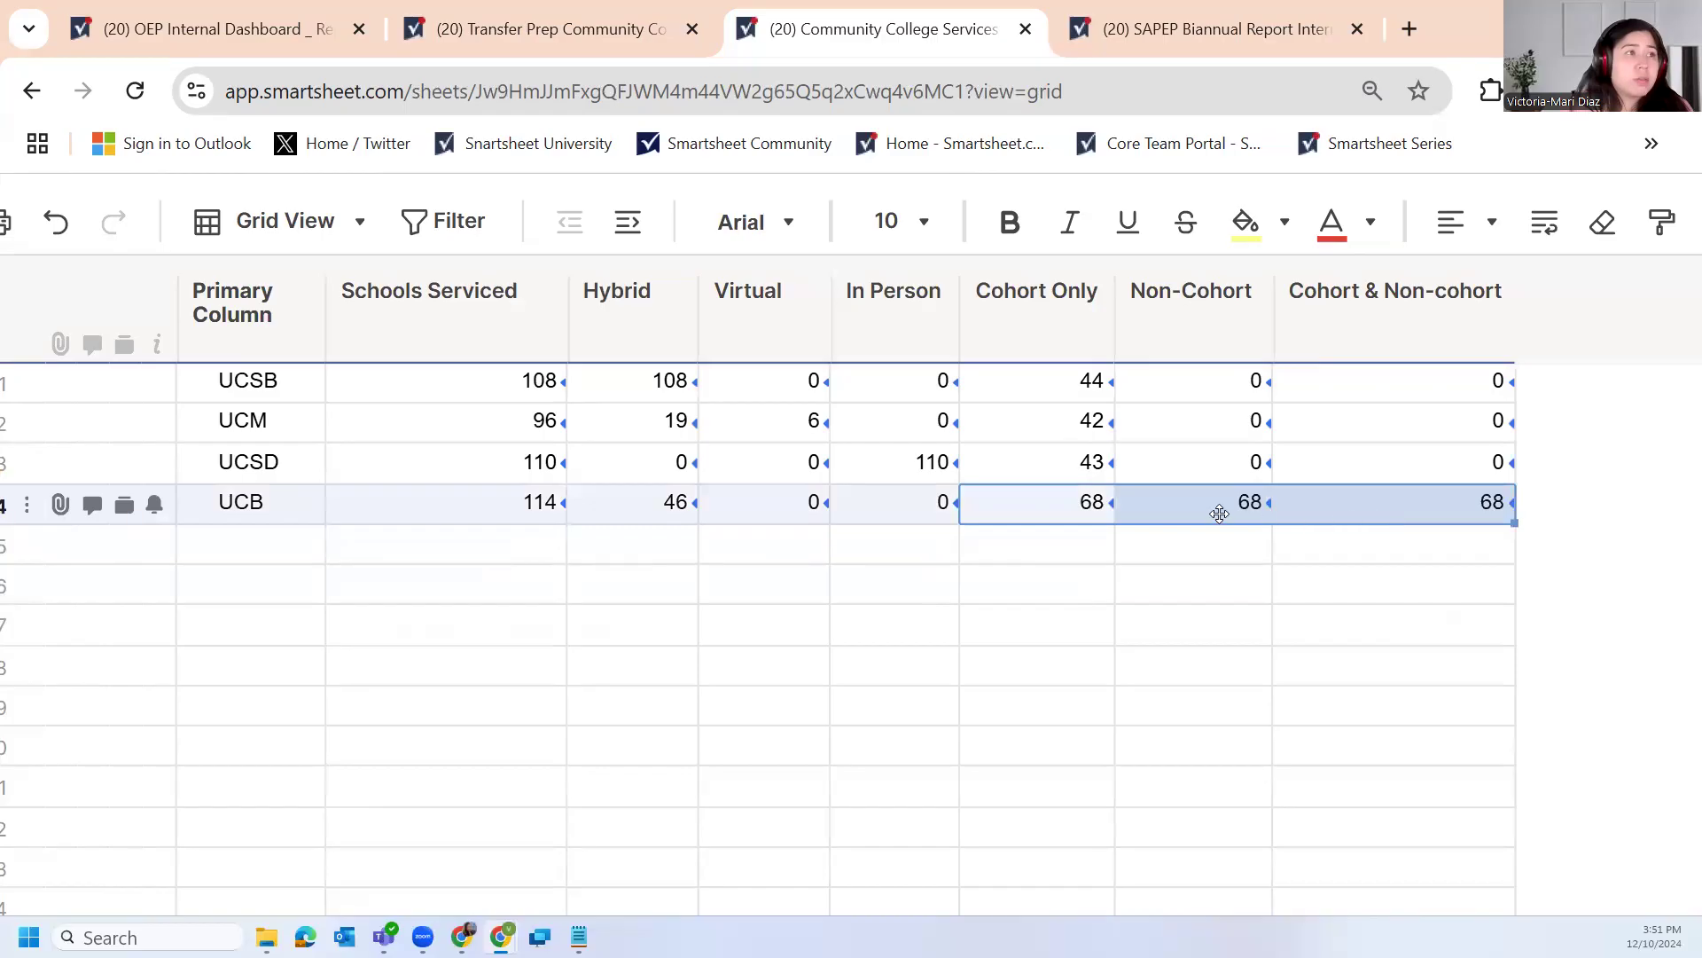
{"action": "left_click", "coordinate": [1239, 536]}
Change the criterion in the UCB row's Non-Cohort formula to "non-cohort"
{"action": "left_click", "coordinate": [1239, 505]}
{"action": "left_click", "coordinate": [1239, 505]}
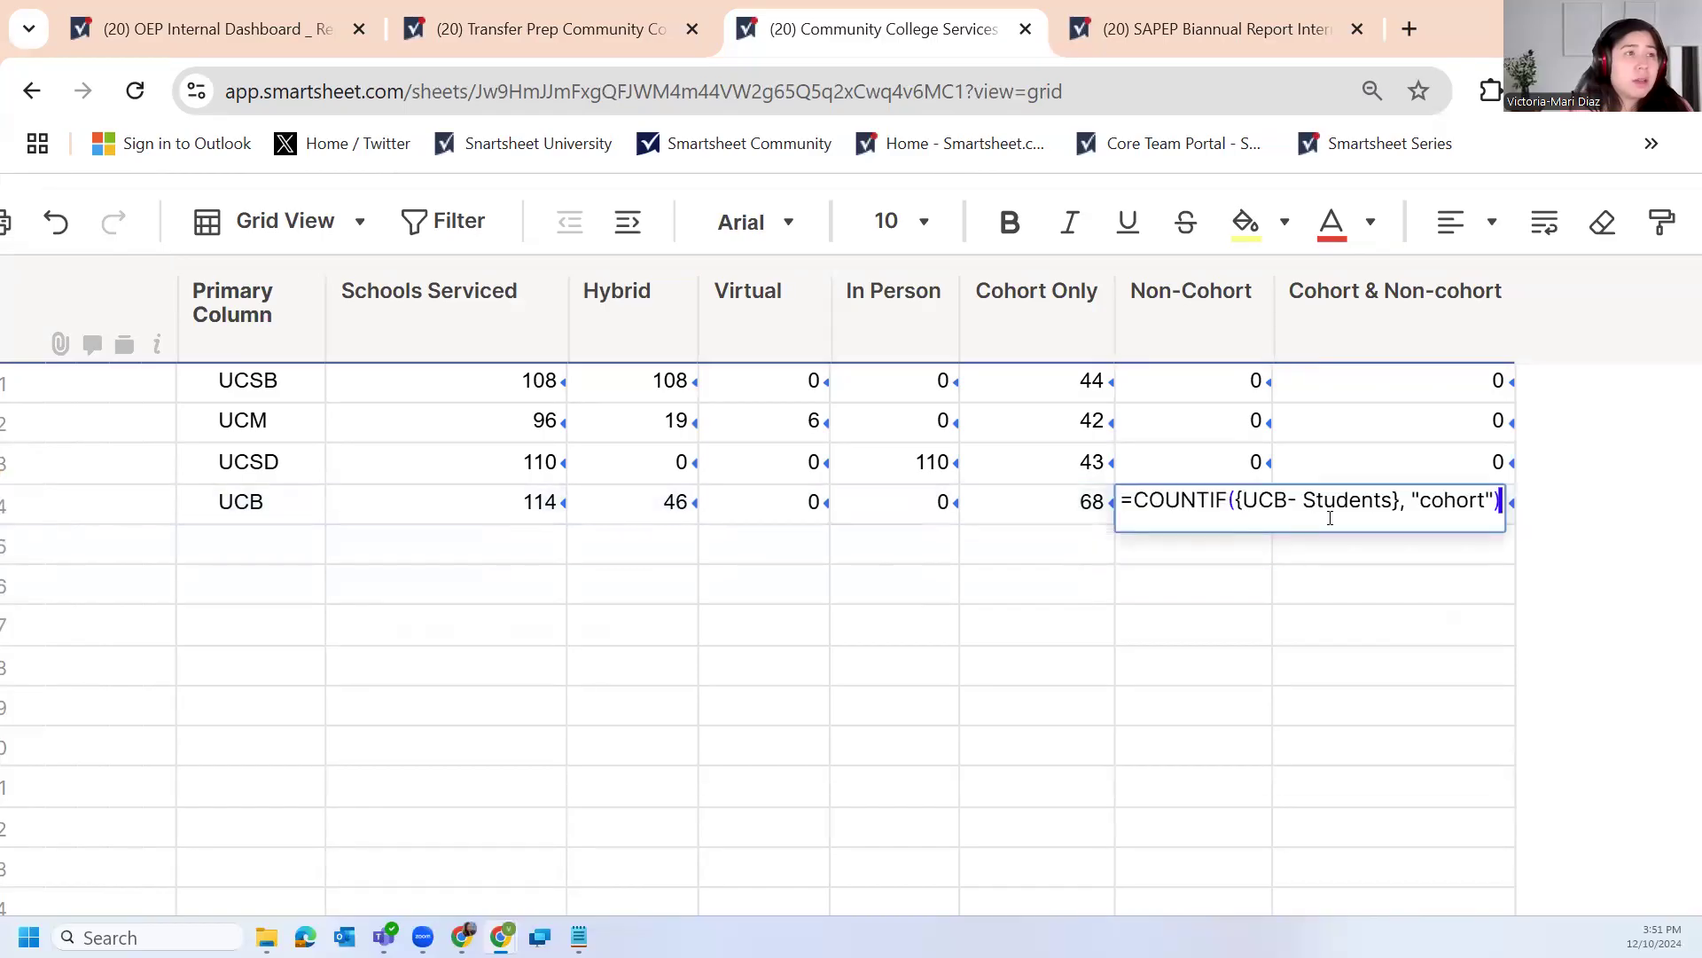
{"action": "double_click", "coordinate": [1461, 501]}
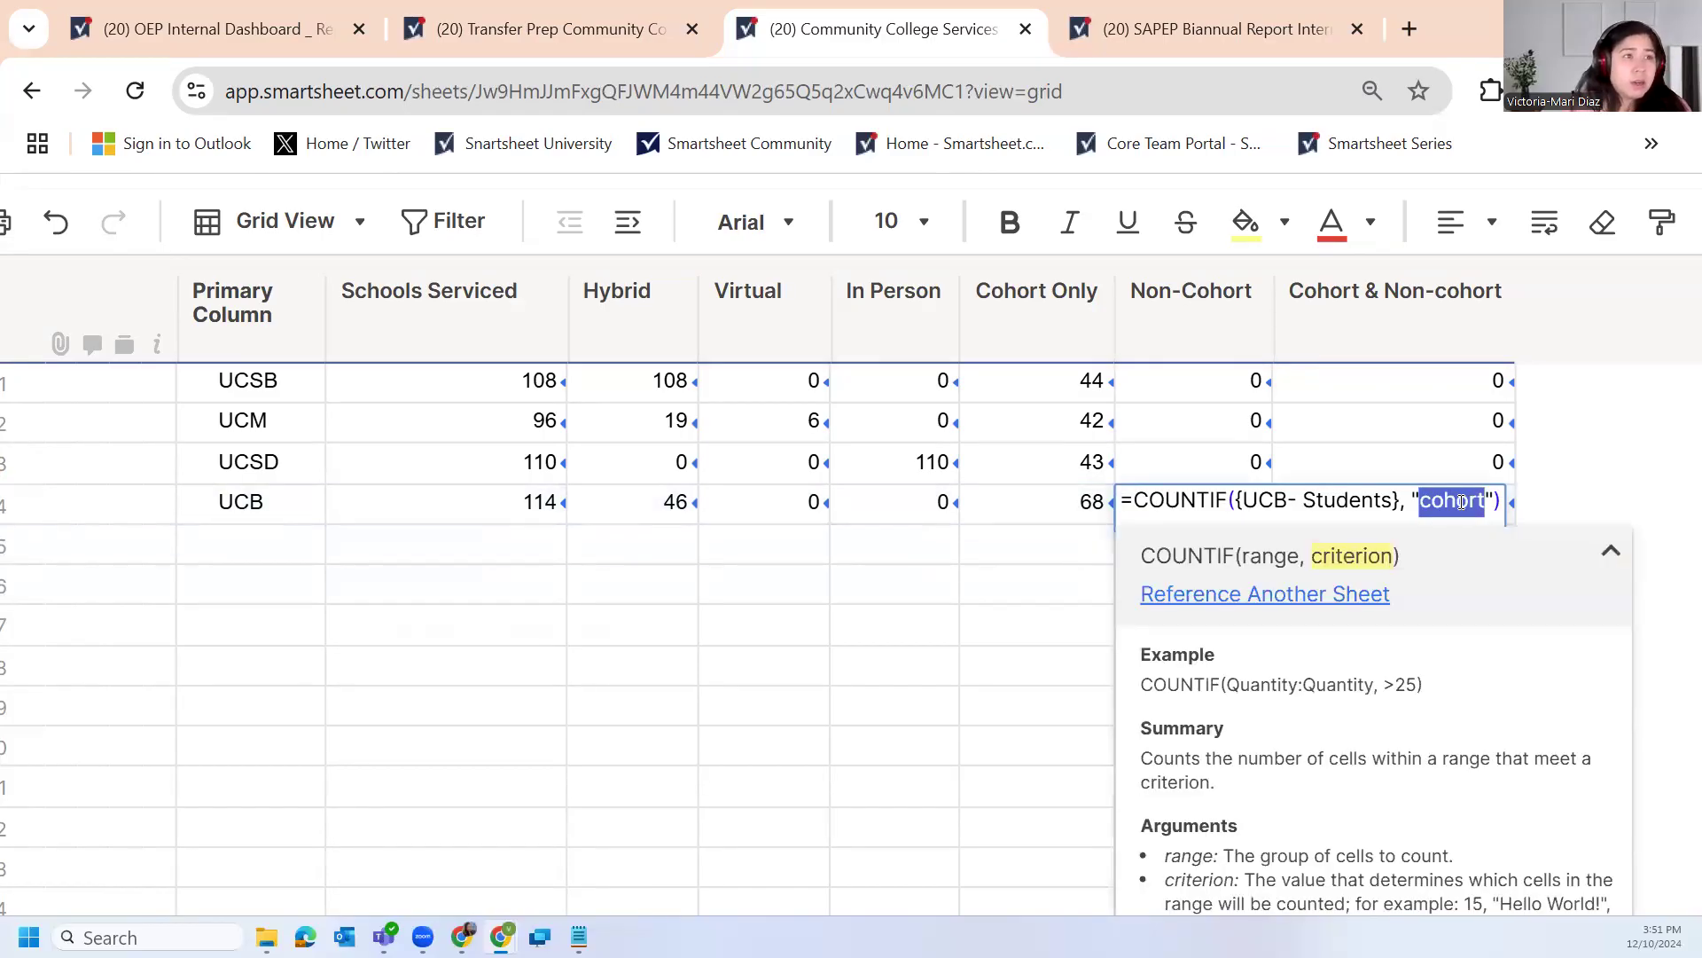
{"action": "key", "text": "Left"}
{"action": "type", "text": "non-"}
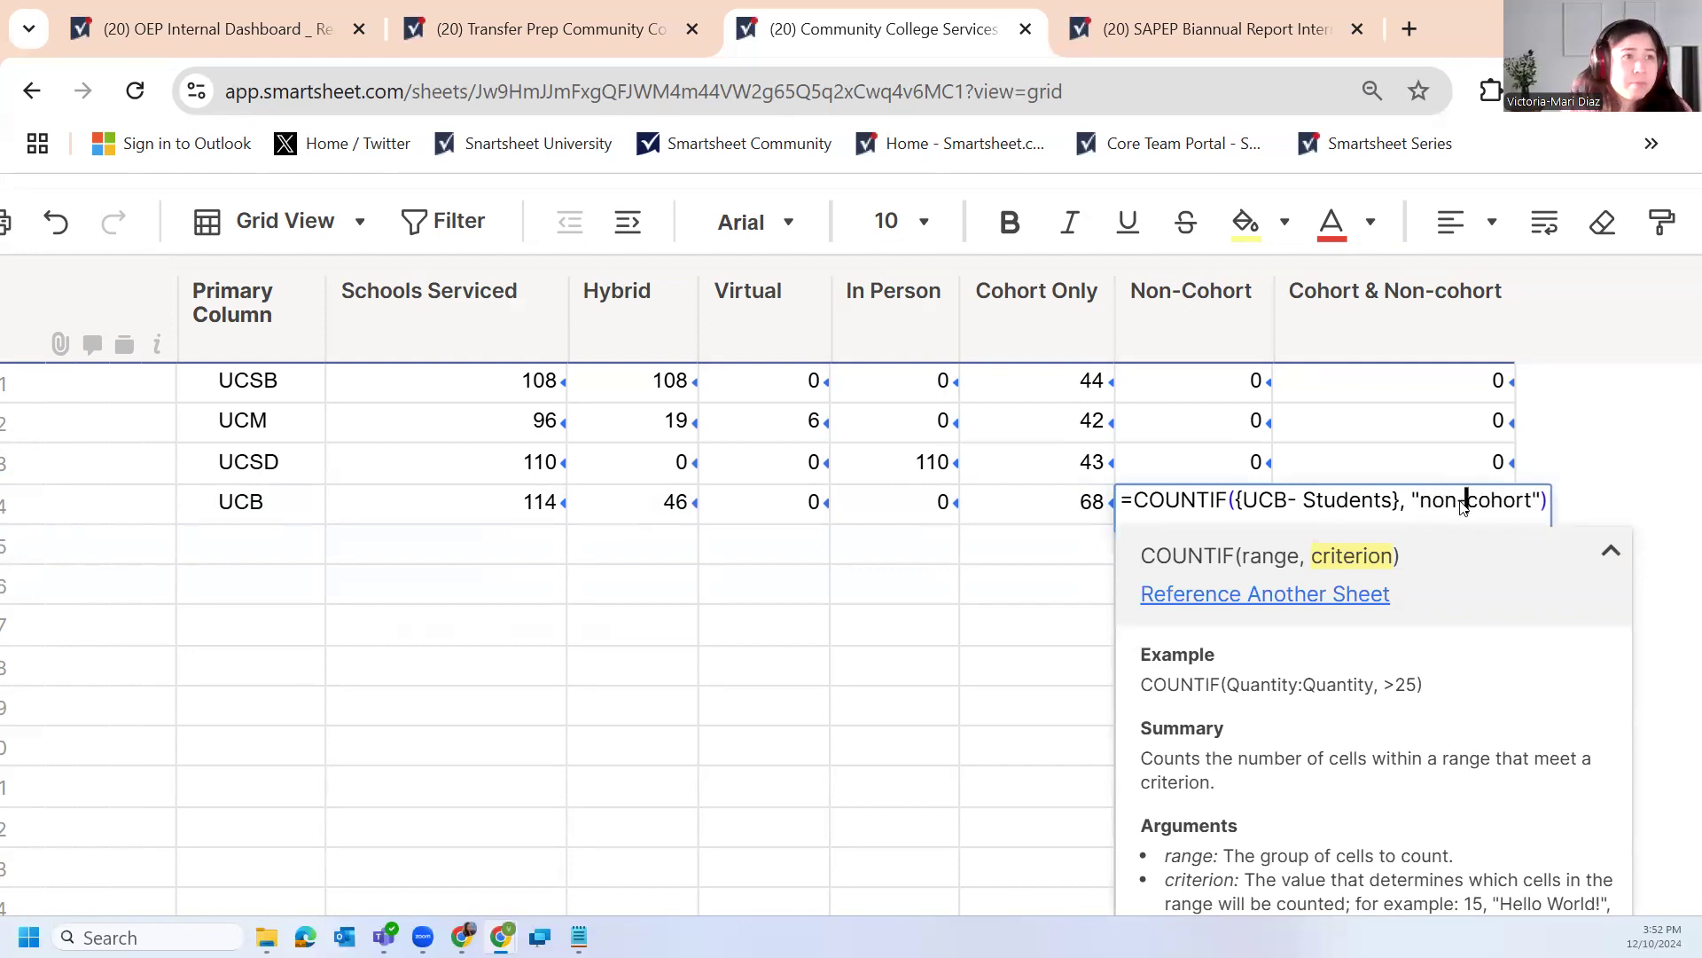
{"action": "key", "text": "Return"}
Change the criterion in the UCB row's Cohort & Non-cohort formula to "both"
{"action": "double_click", "coordinate": [1410, 510]}
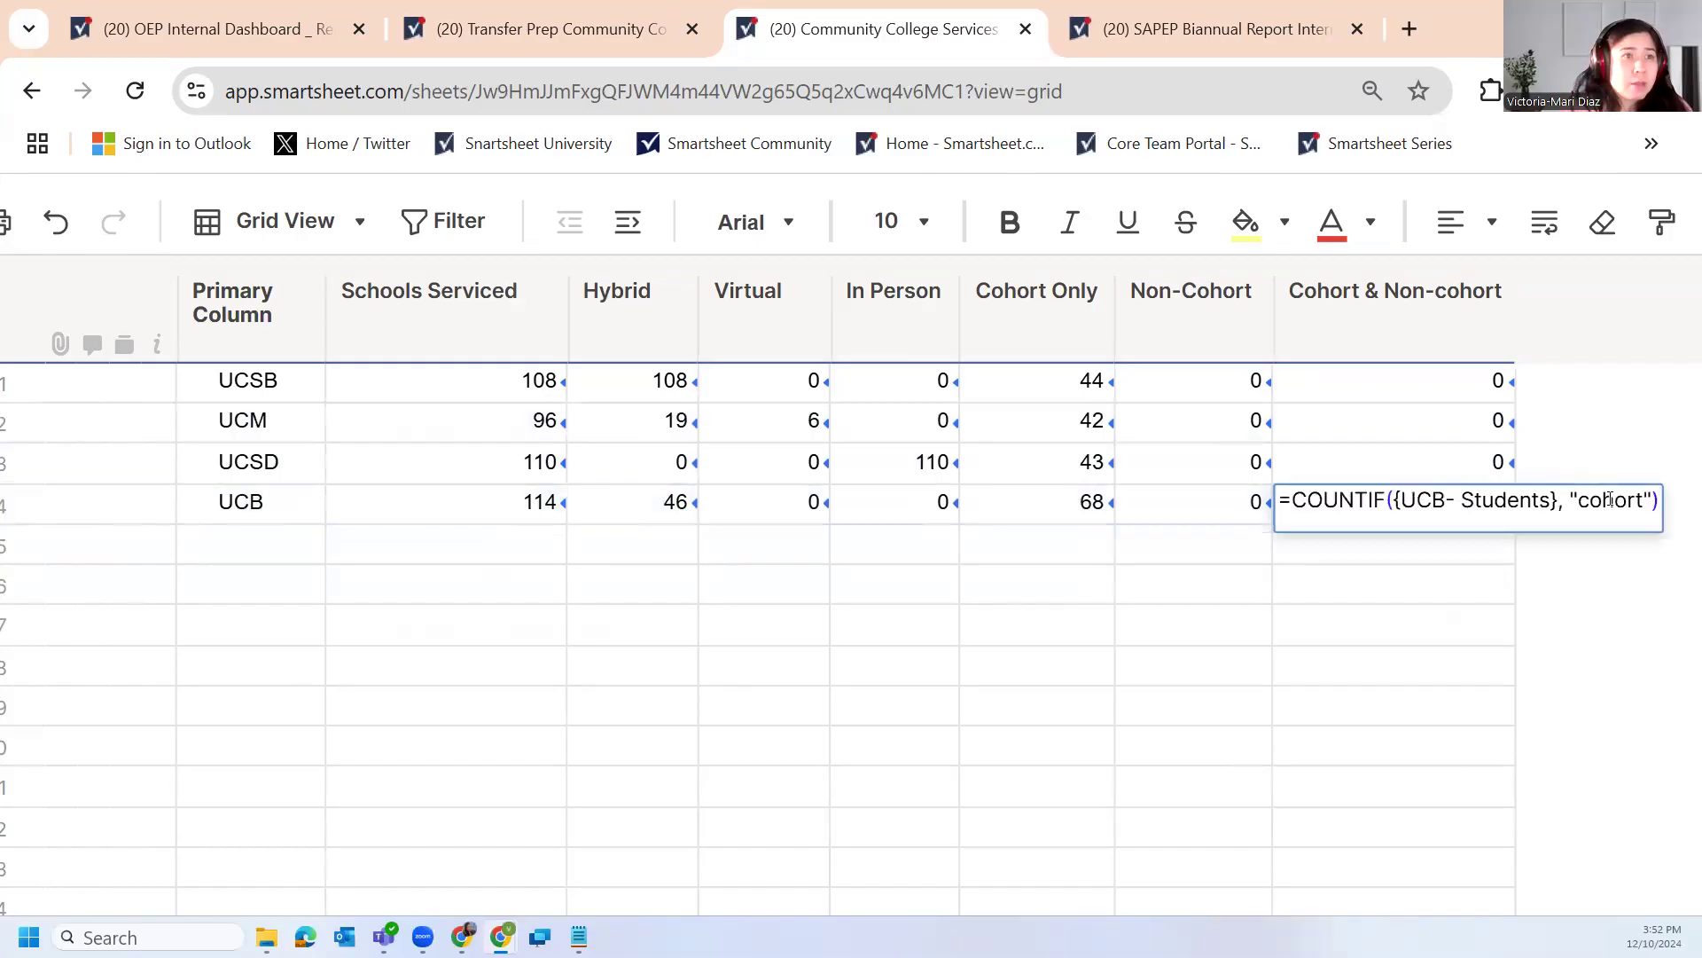
{"action": "double_click", "coordinate": [1612, 499]}
{"action": "type", "text": "both"}
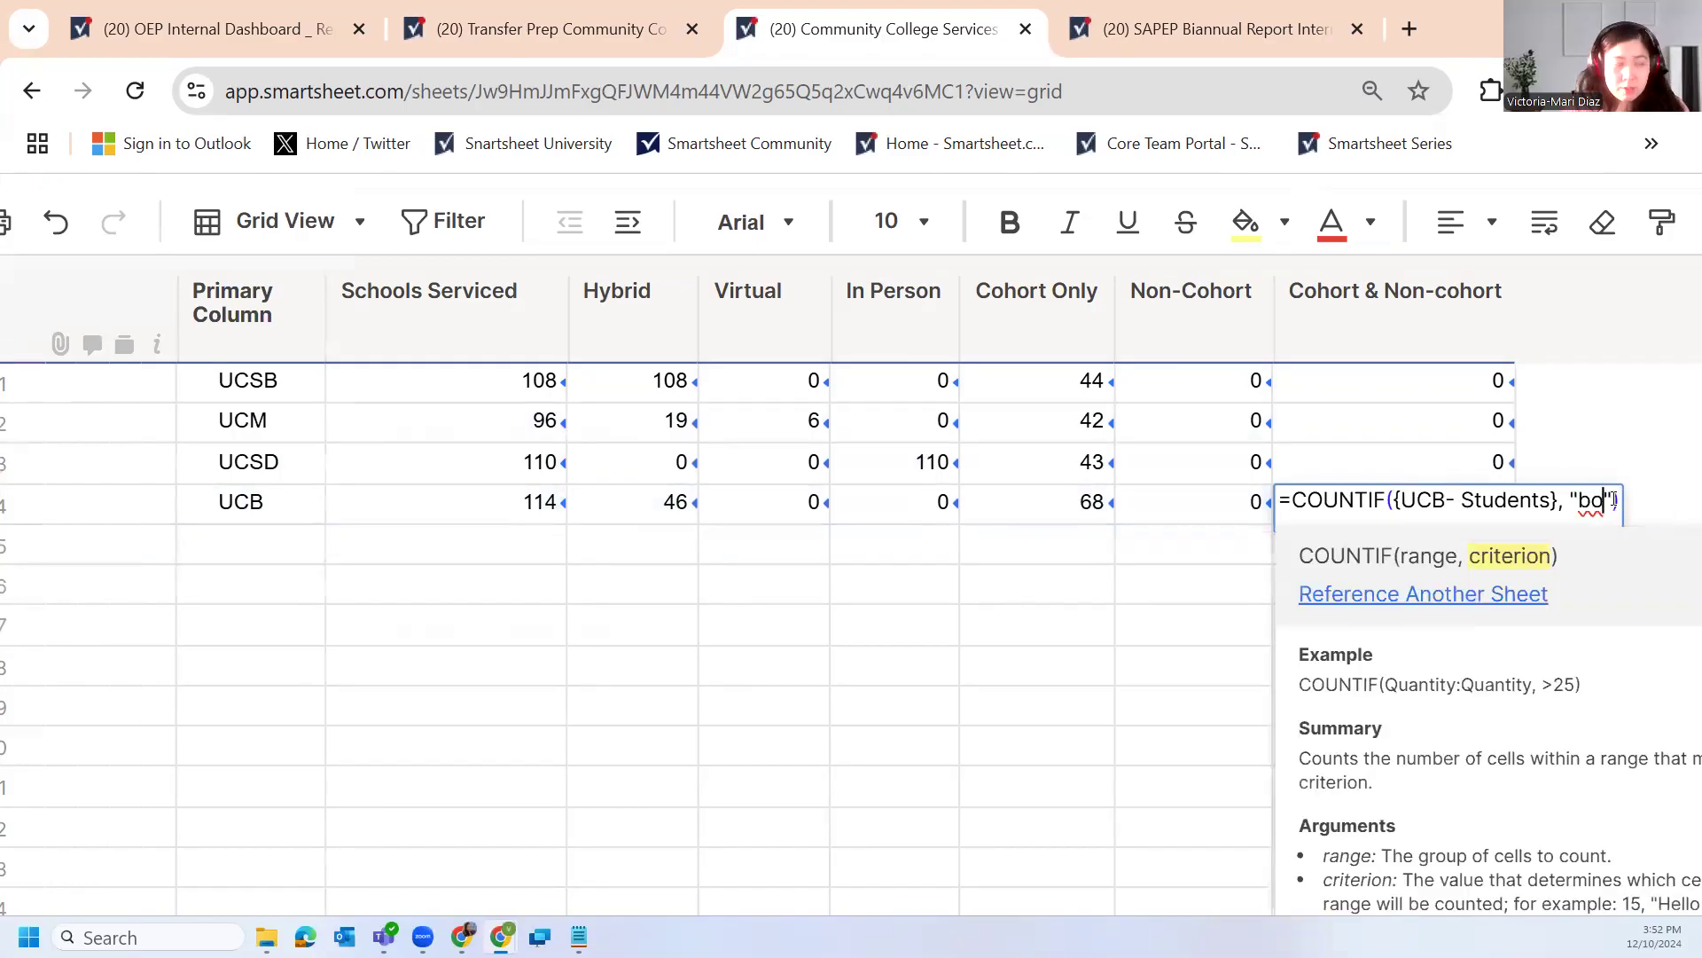
{"action": "key", "text": "Return"}
{"action": "left_click", "coordinate": [1599, 529]}
{"action": "left_click_drag", "start_coordinate": [458, 381], "coordinate": [1447, 506]}
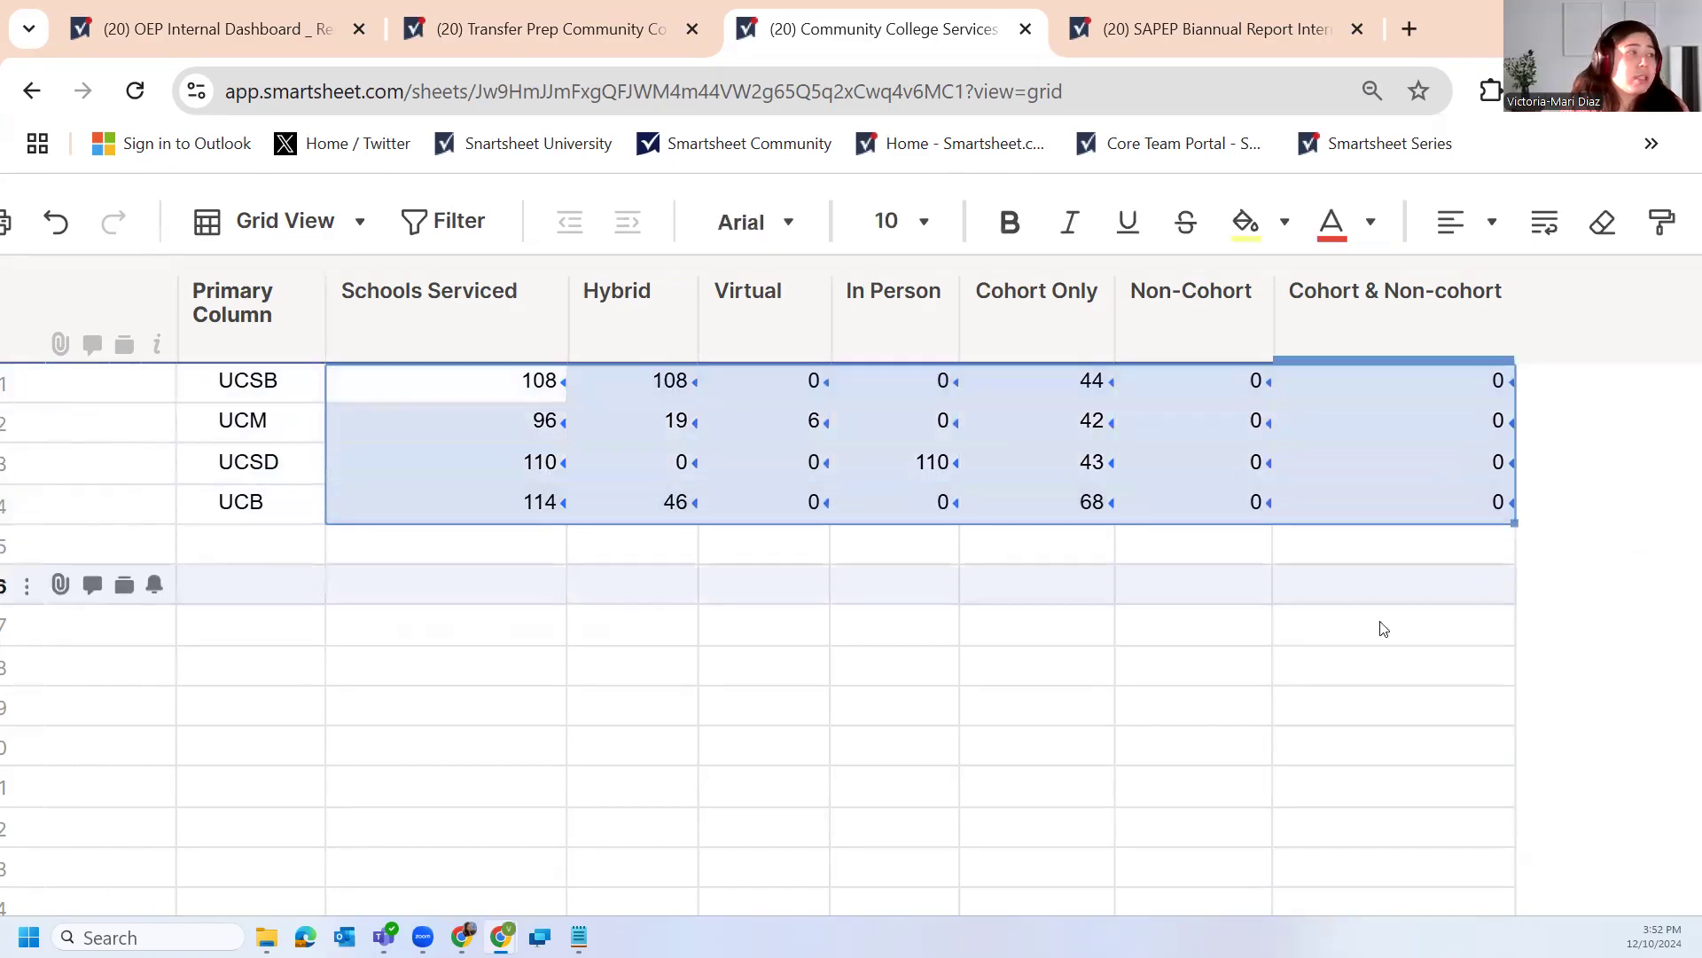
{"action": "left_click", "coordinate": [1037, 585]}
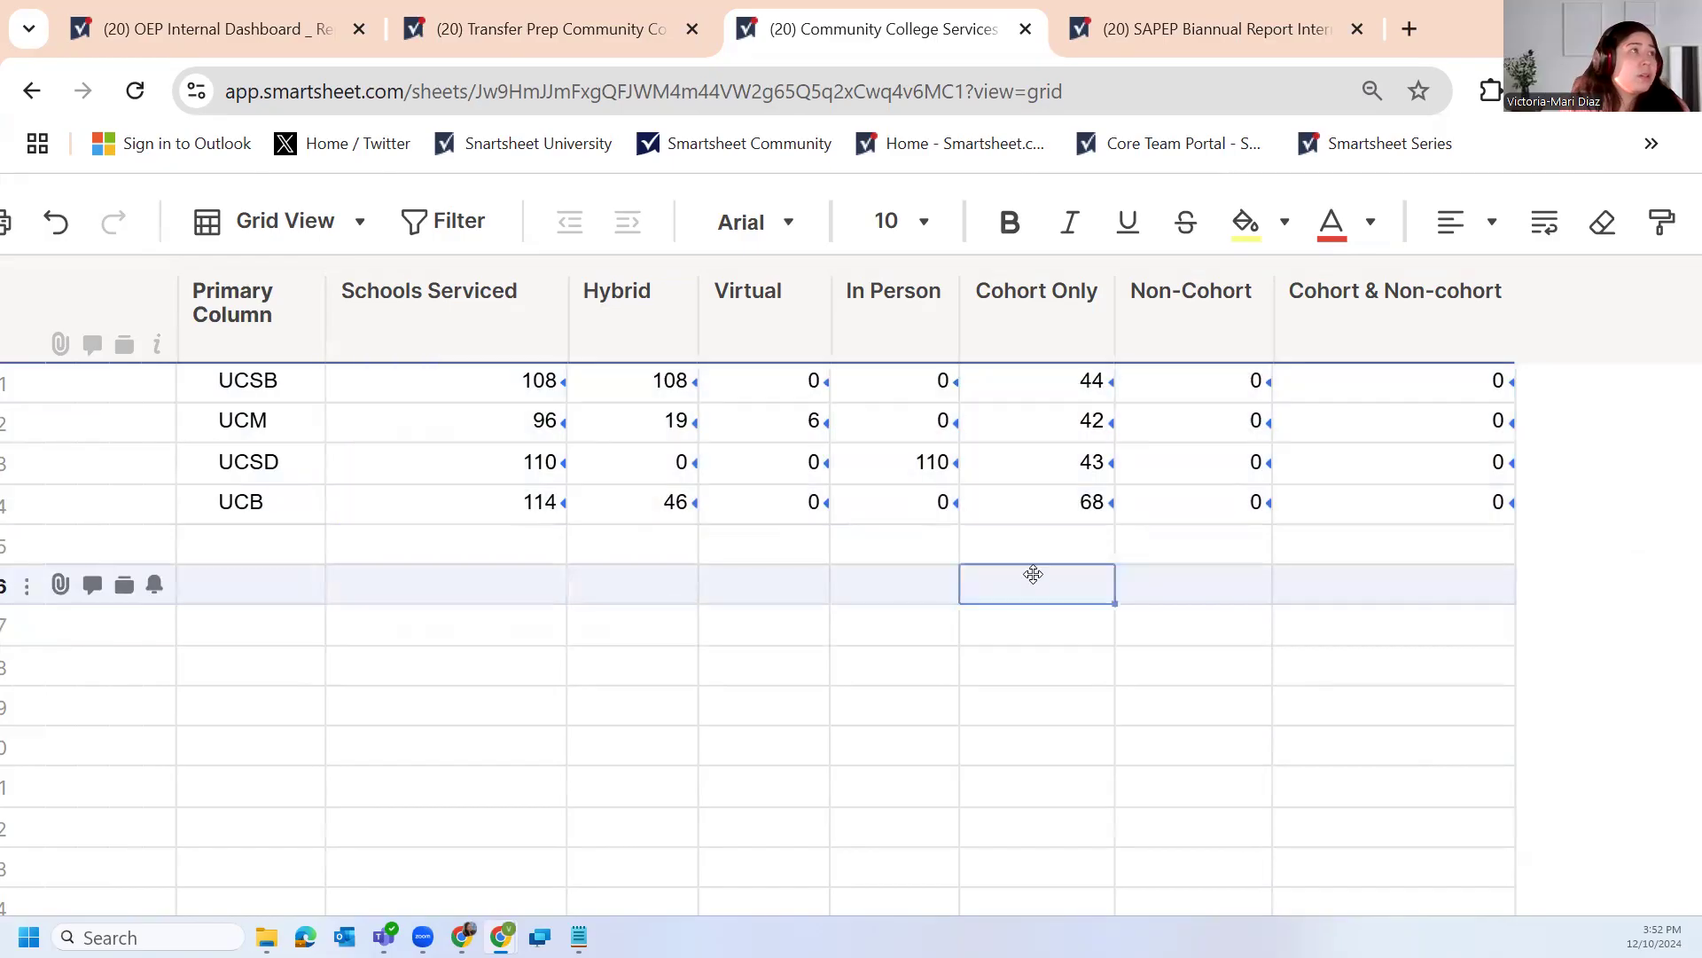
Switch to the SAPEP Biannual Report Internal dashboard and open it for editing
{"action": "left_click", "coordinate": [1142, 20]}
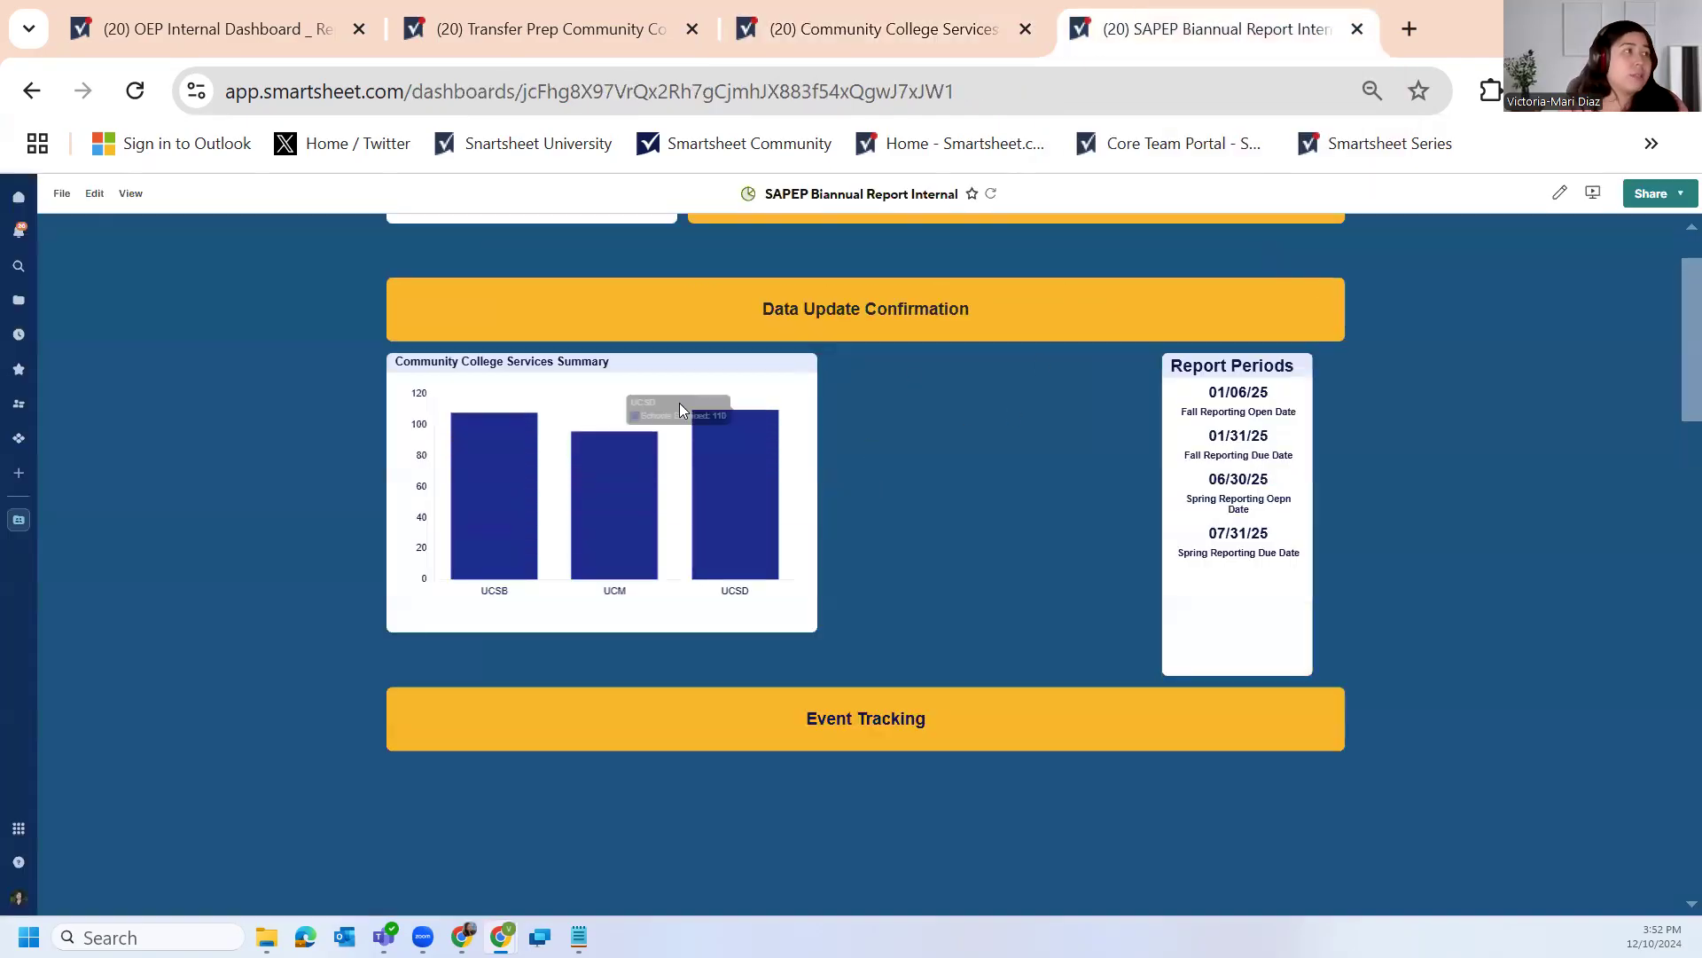
{"action": "left_click", "coordinate": [1555, 197]}
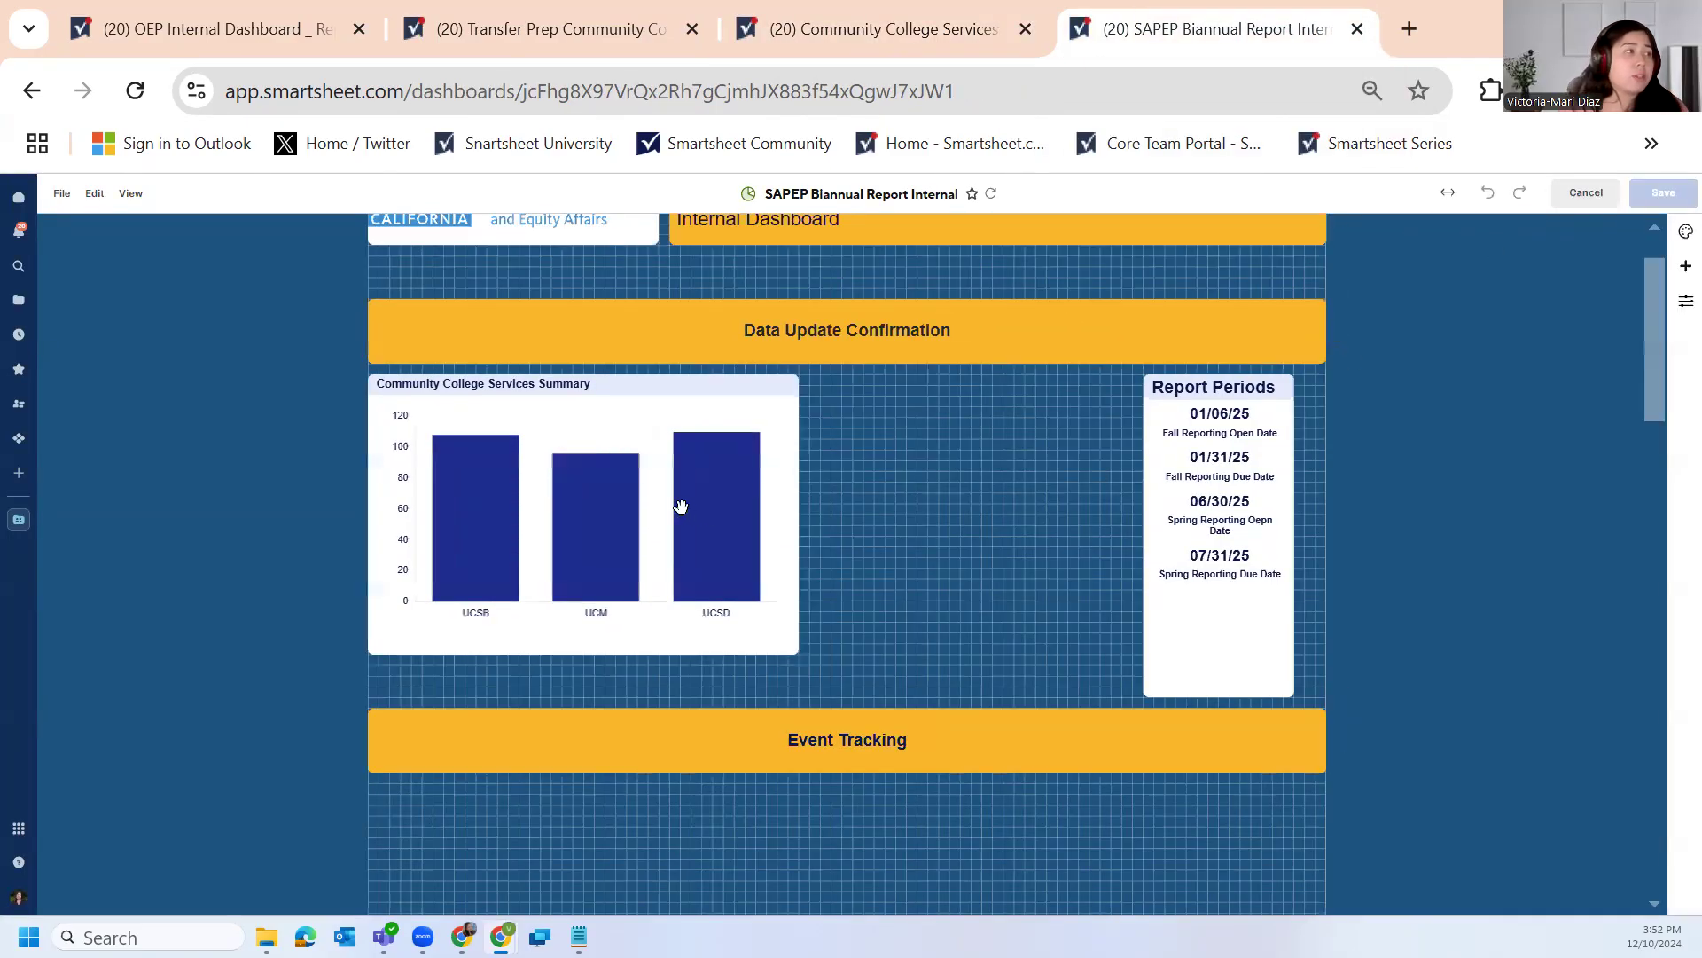
Delete the existing Community College Services Summary chart from the dashboard and add a new chart widget in its place
{"action": "key", "text": "Delete"}
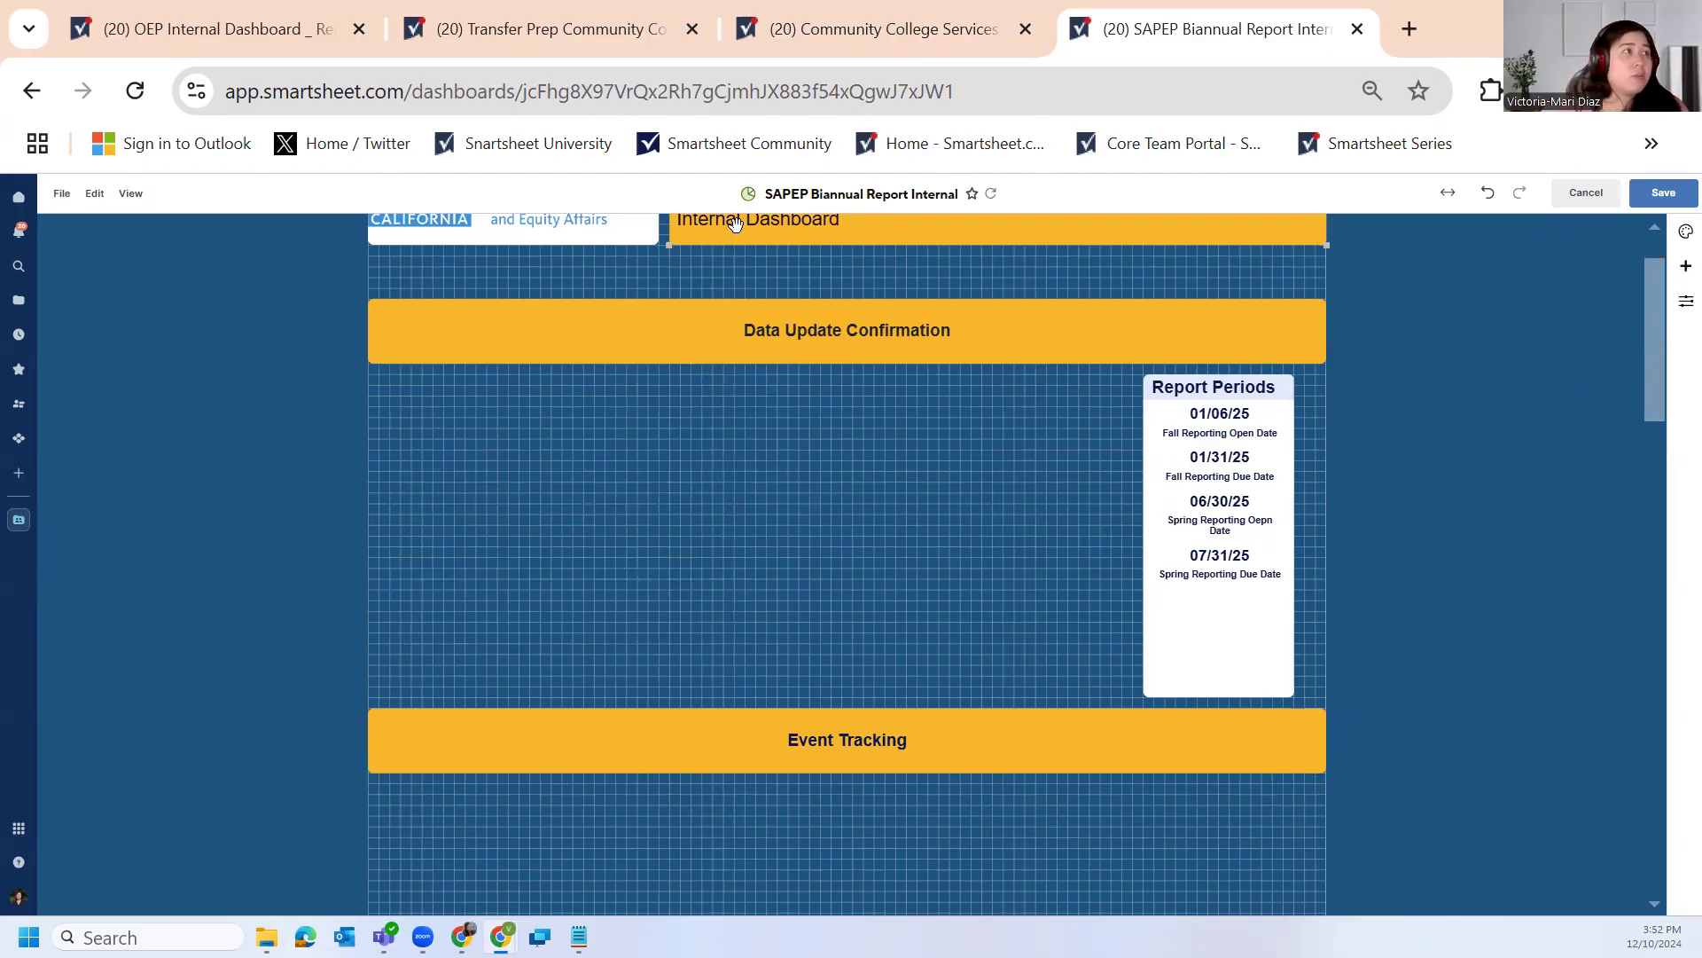
{"action": "left_click", "coordinate": [1684, 268]}
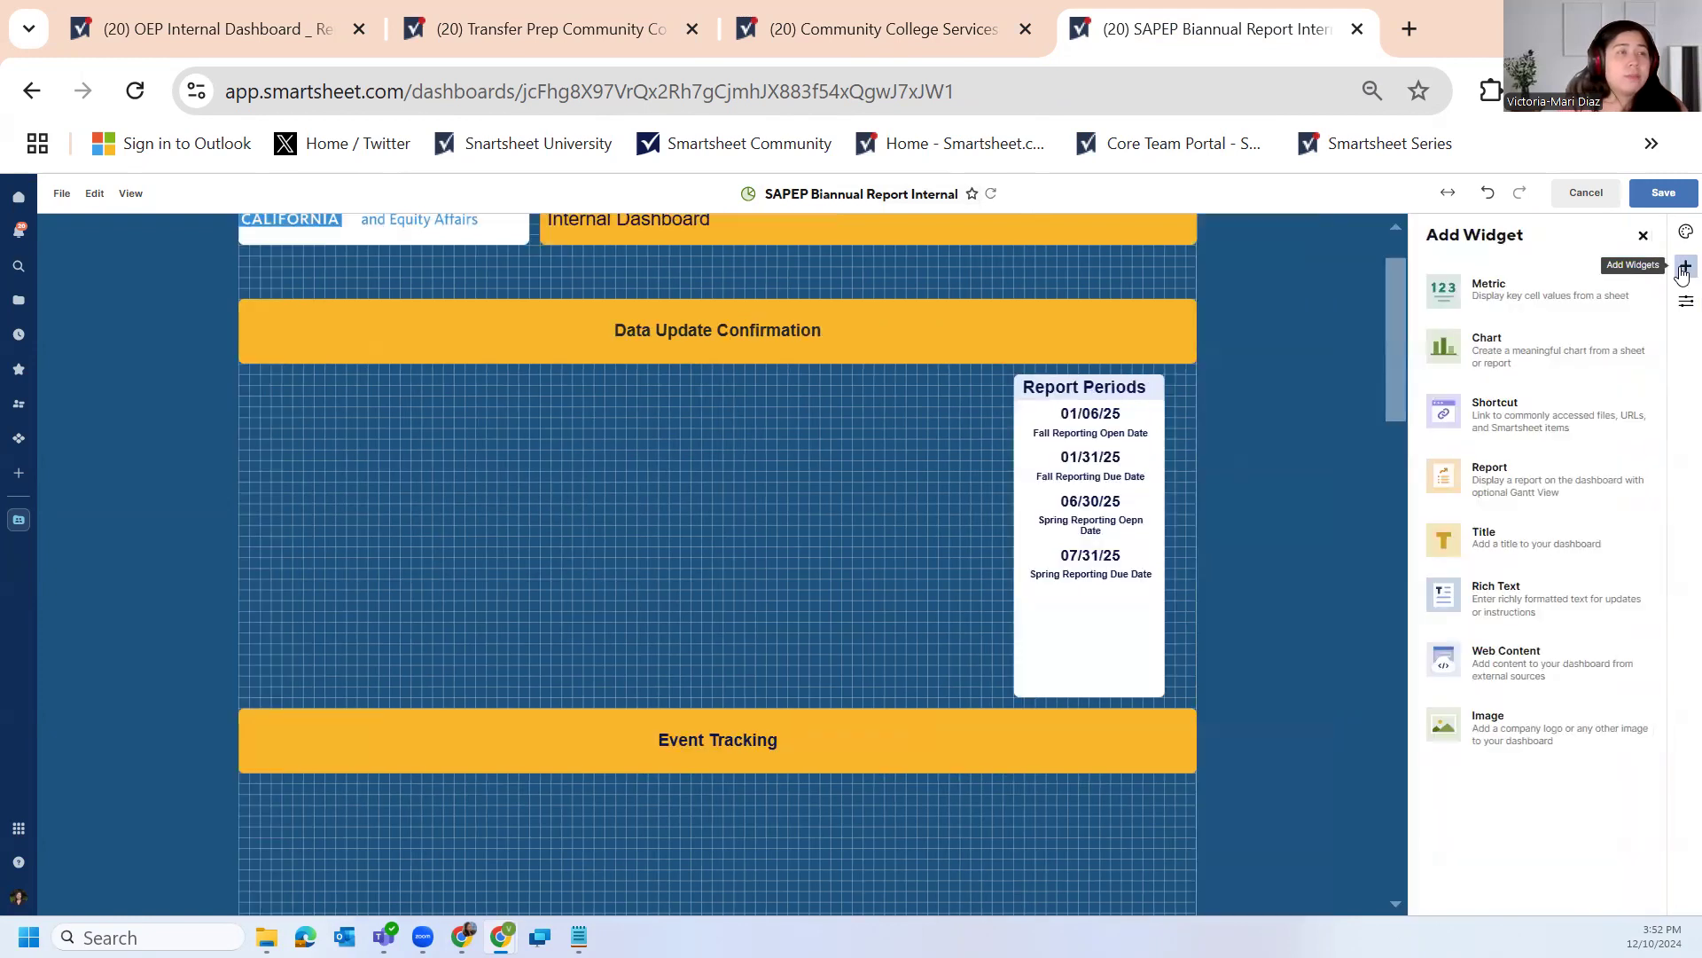
{"action": "left_click", "coordinate": [1551, 366]}
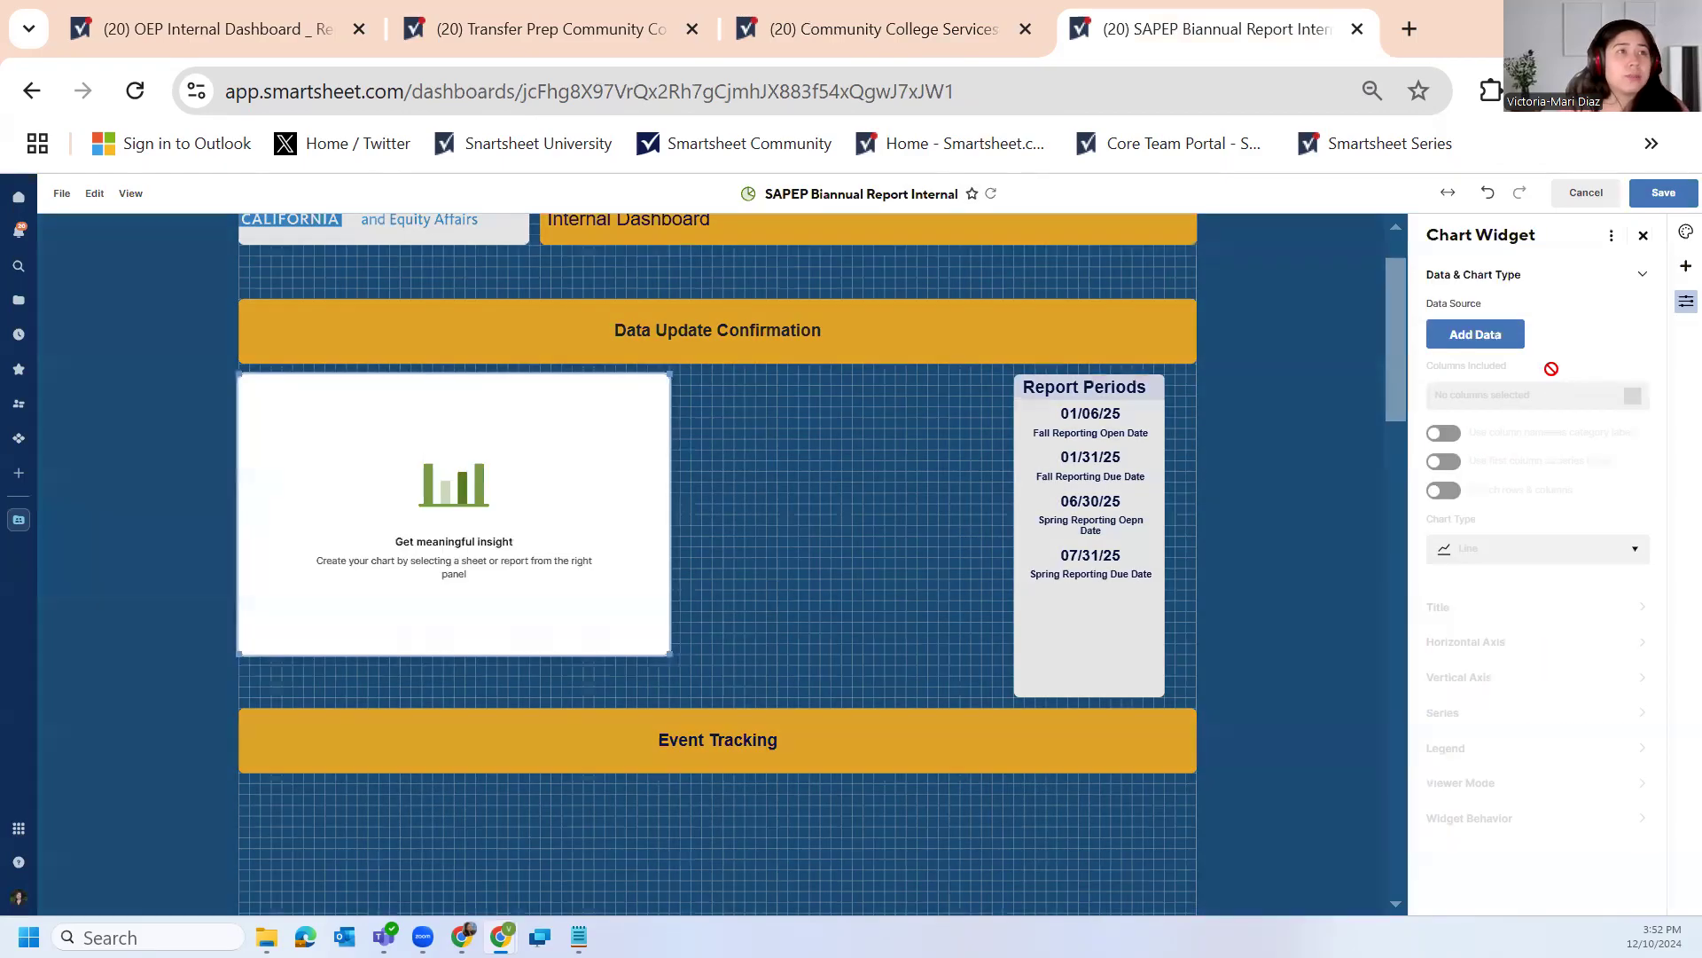
Chart the Primary Column and Schools Serviced cells for rows UCSB through UCB of the Community College Services Summary sheet in the new widget
{"action": "left_click", "coordinate": [1482, 335]}
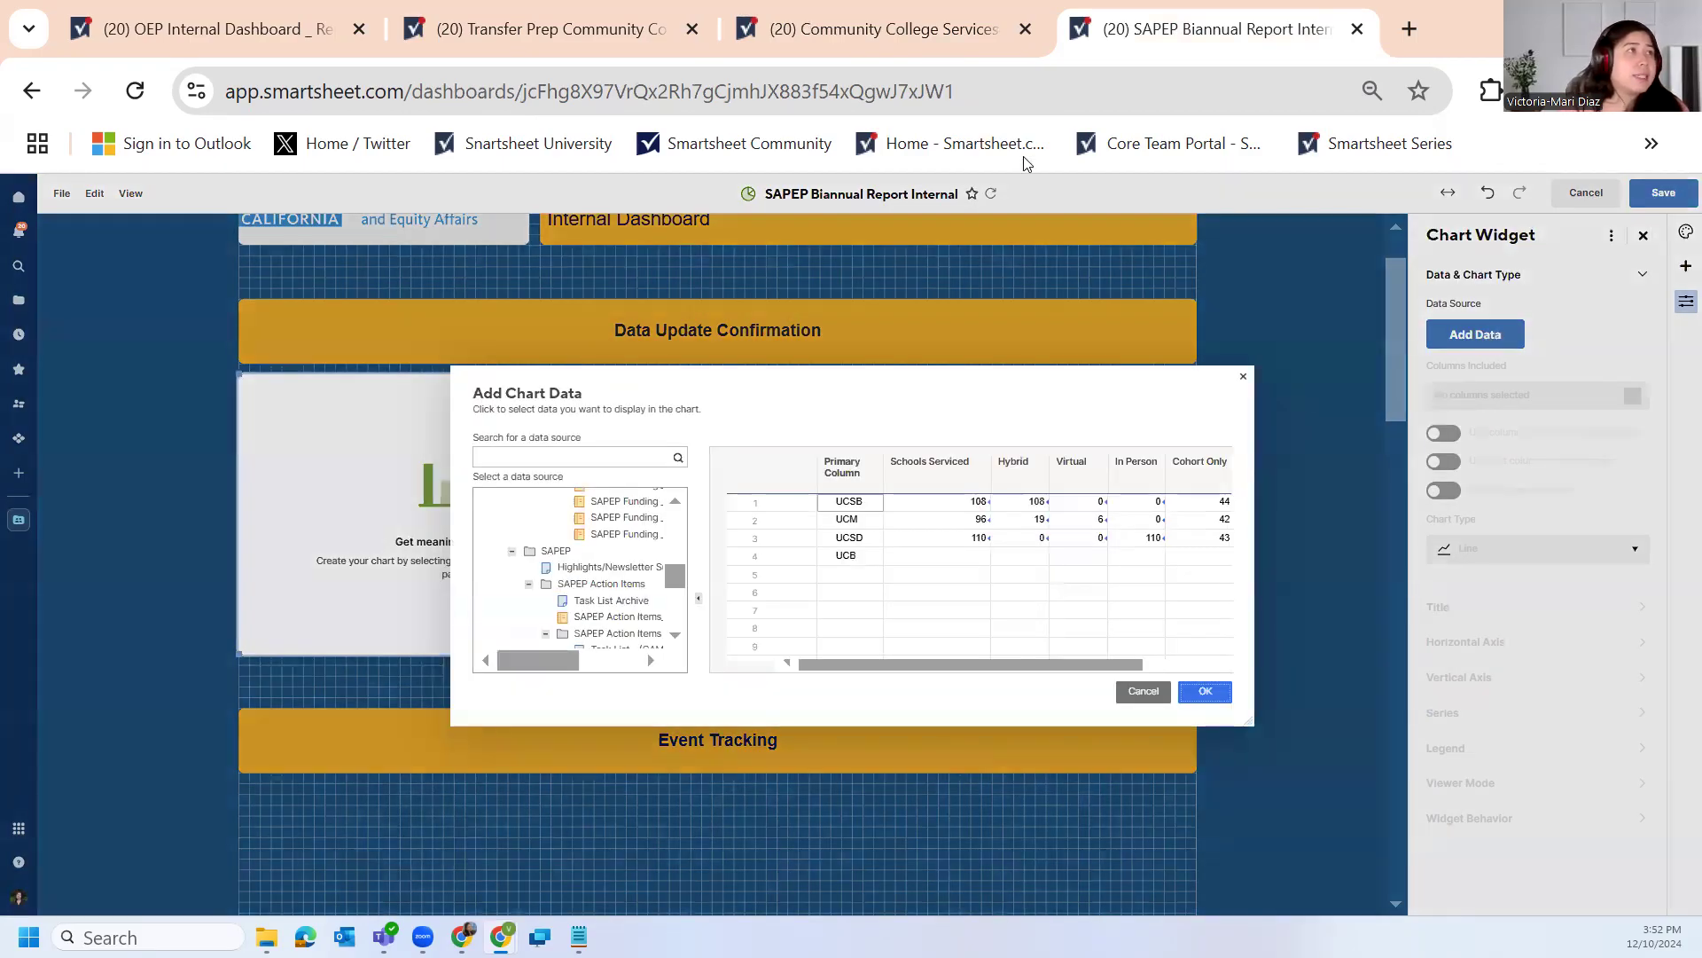
{"action": "left_click", "coordinate": [903, 18]}
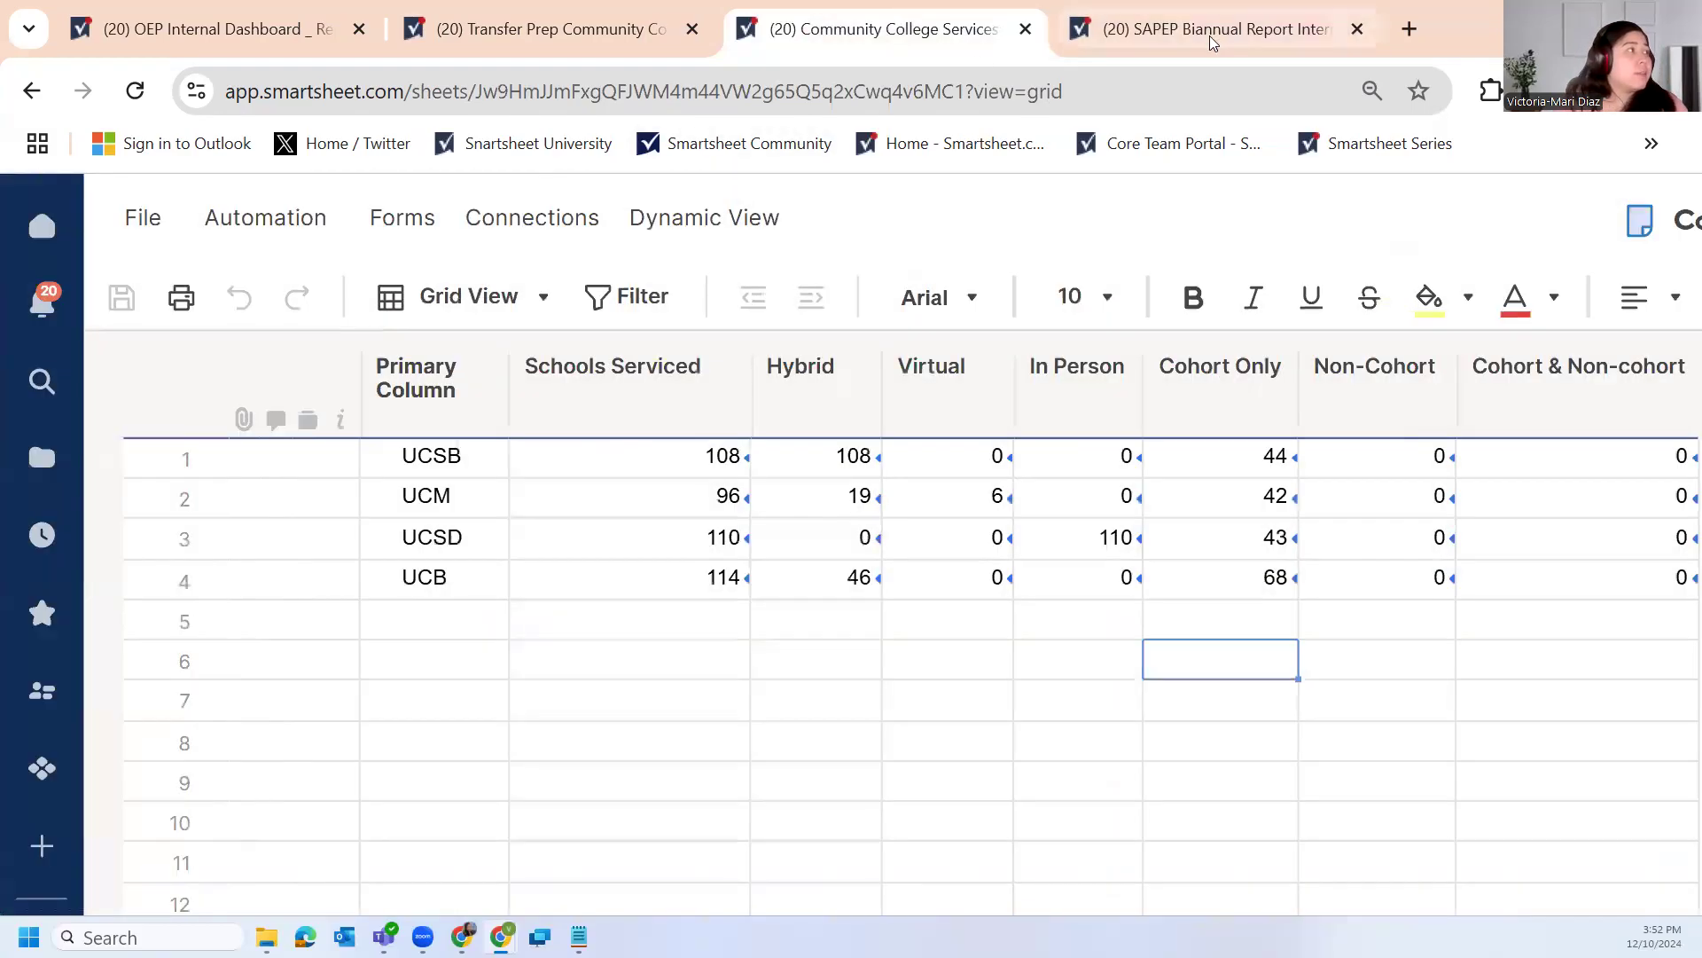
{"action": "left_click", "coordinate": [1215, 28]}
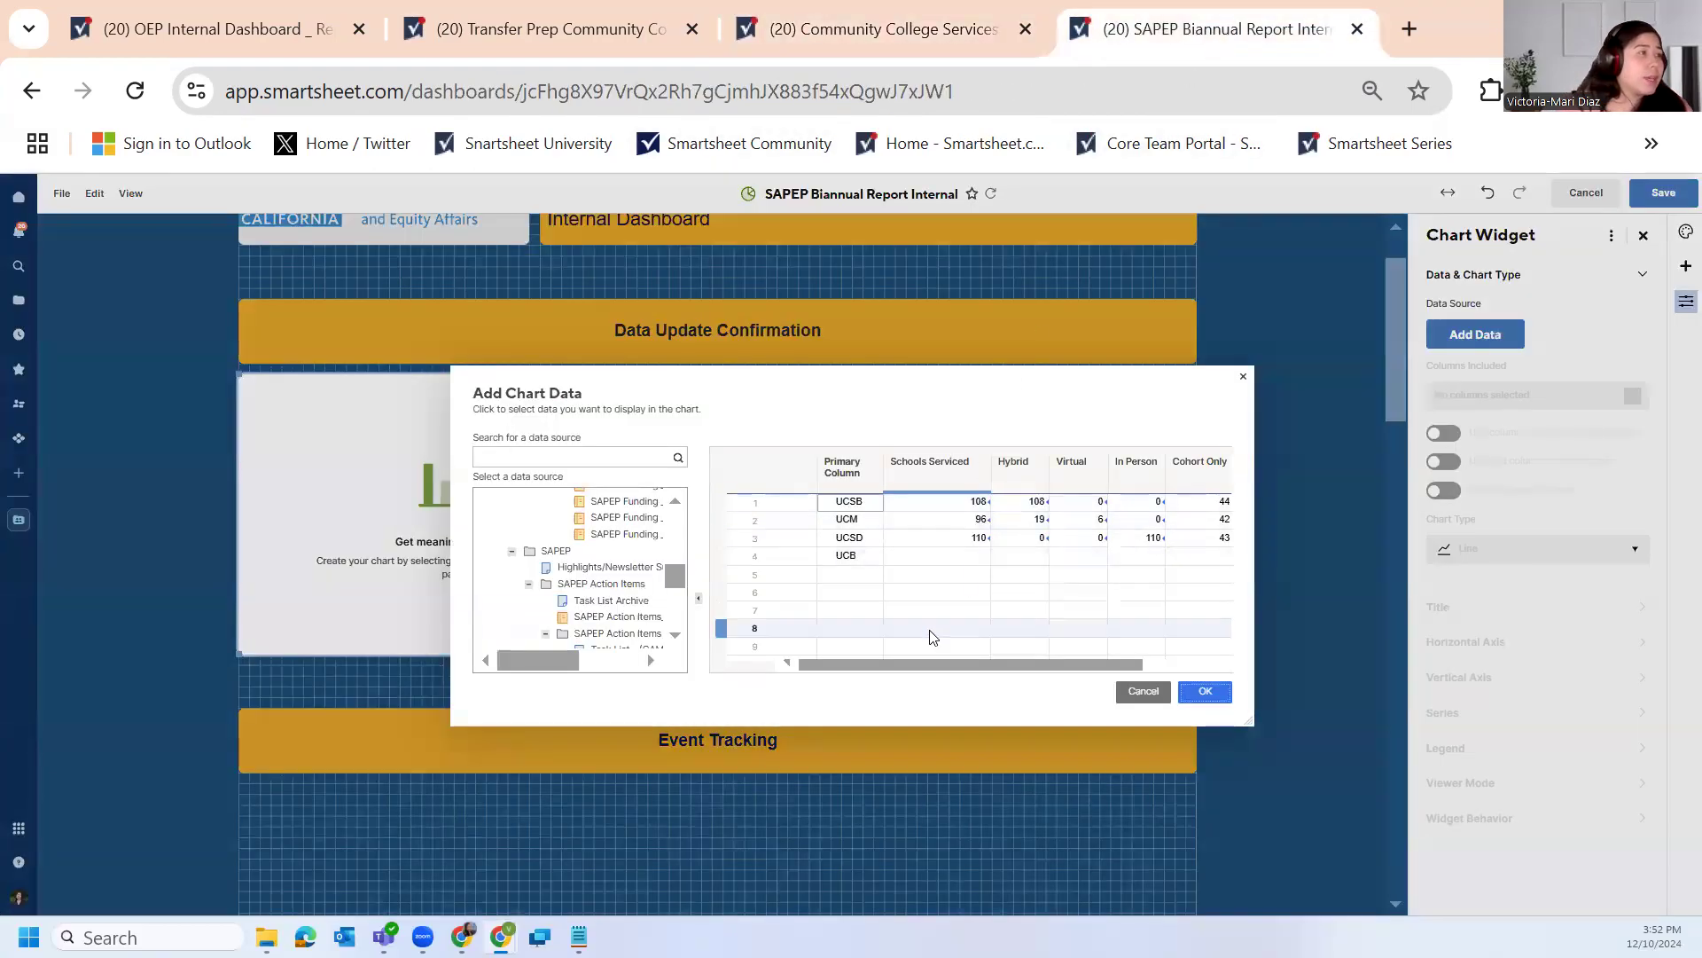
{"action": "left_click", "coordinate": [840, 504]}
{"action": "left_click_drag", "start_coordinate": [839, 504], "coordinate": [938, 564]}
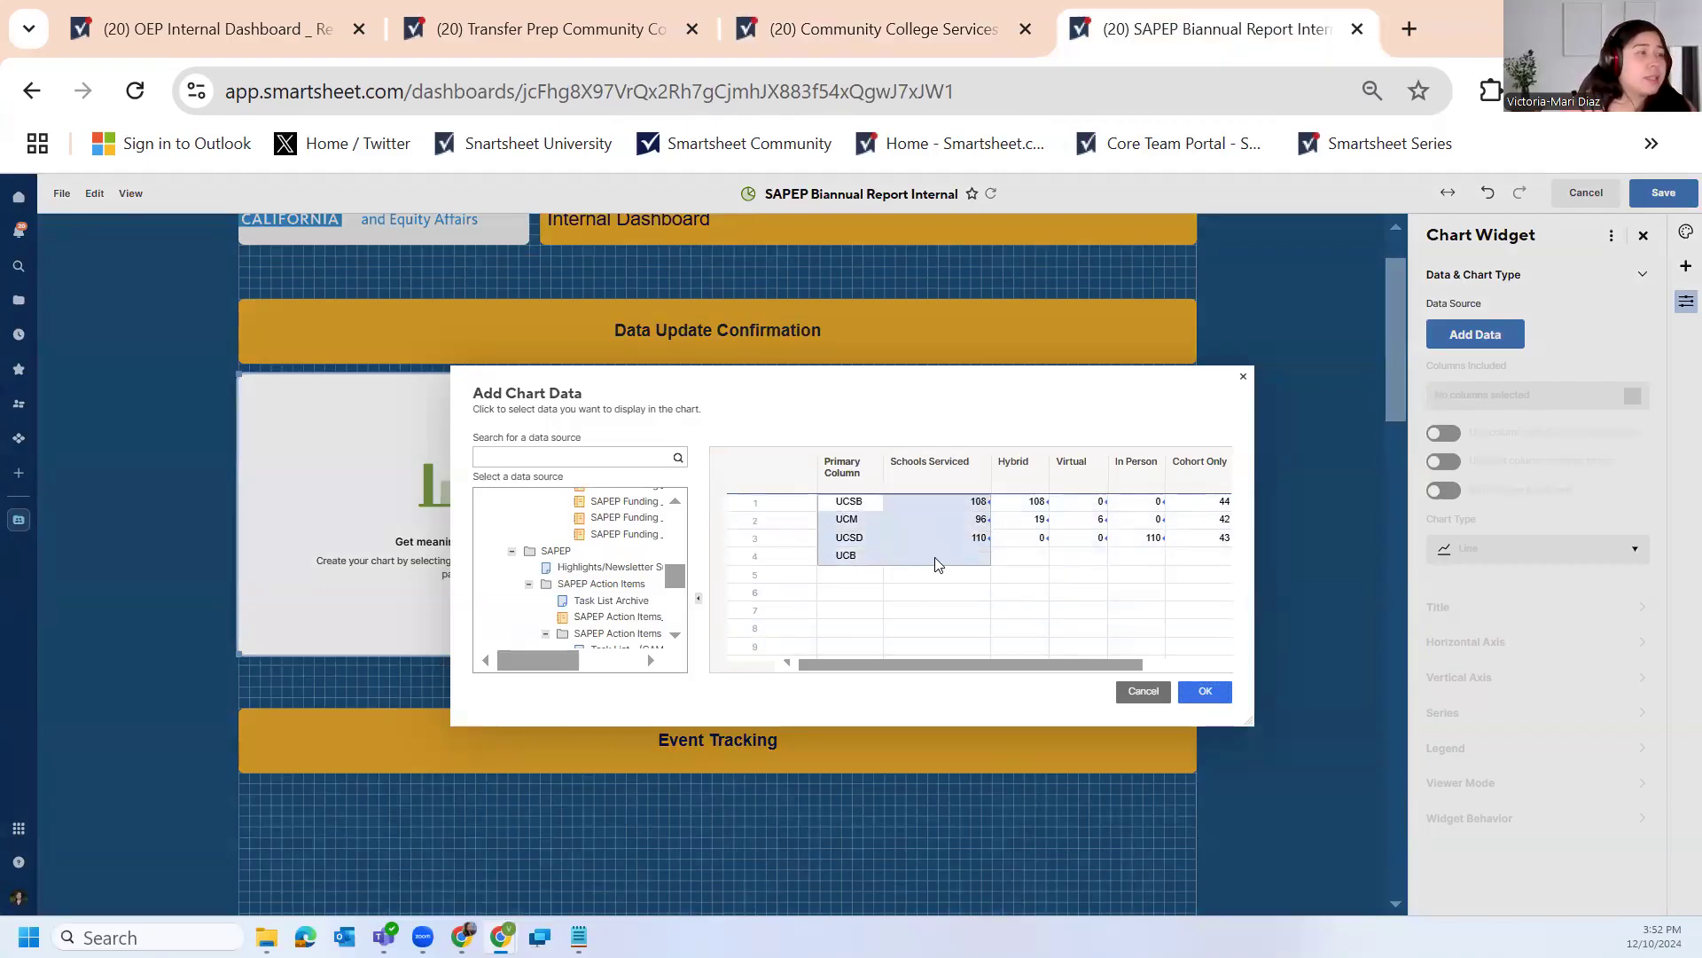
{"action": "left_click", "coordinate": [1205, 692]}
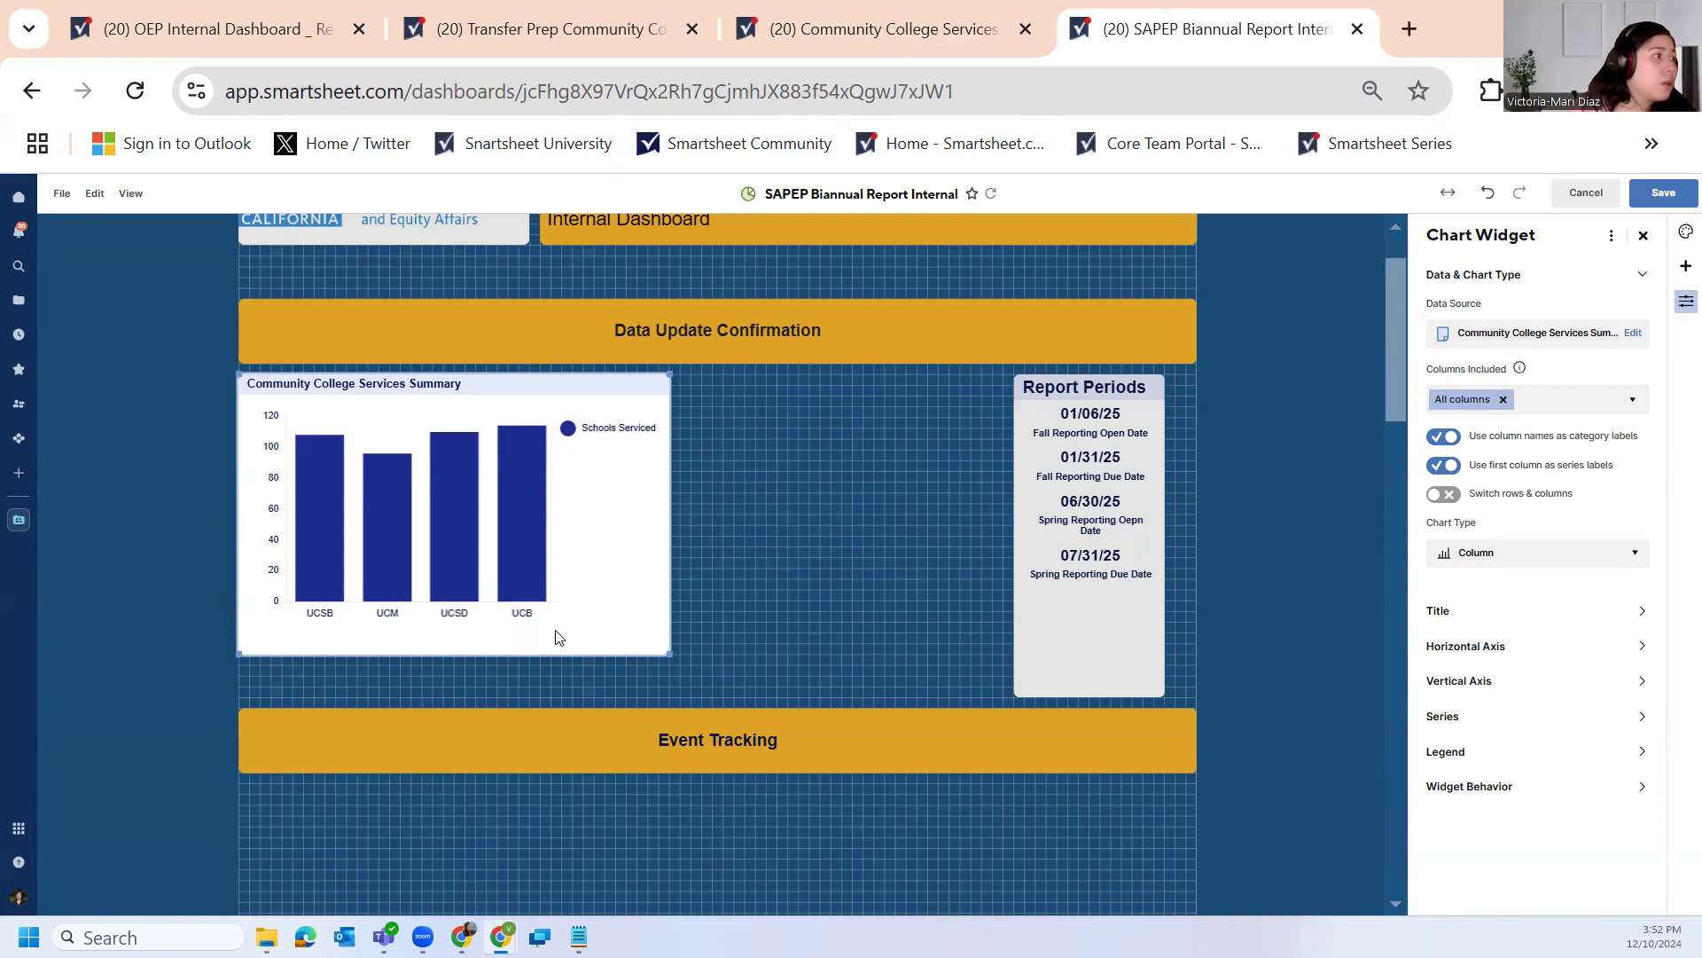
Move the new Community College Services Summary chart slightly to the right beneath the Data Update Confirmation heading
{"action": "mouse_move", "coordinate": [540, 473]}
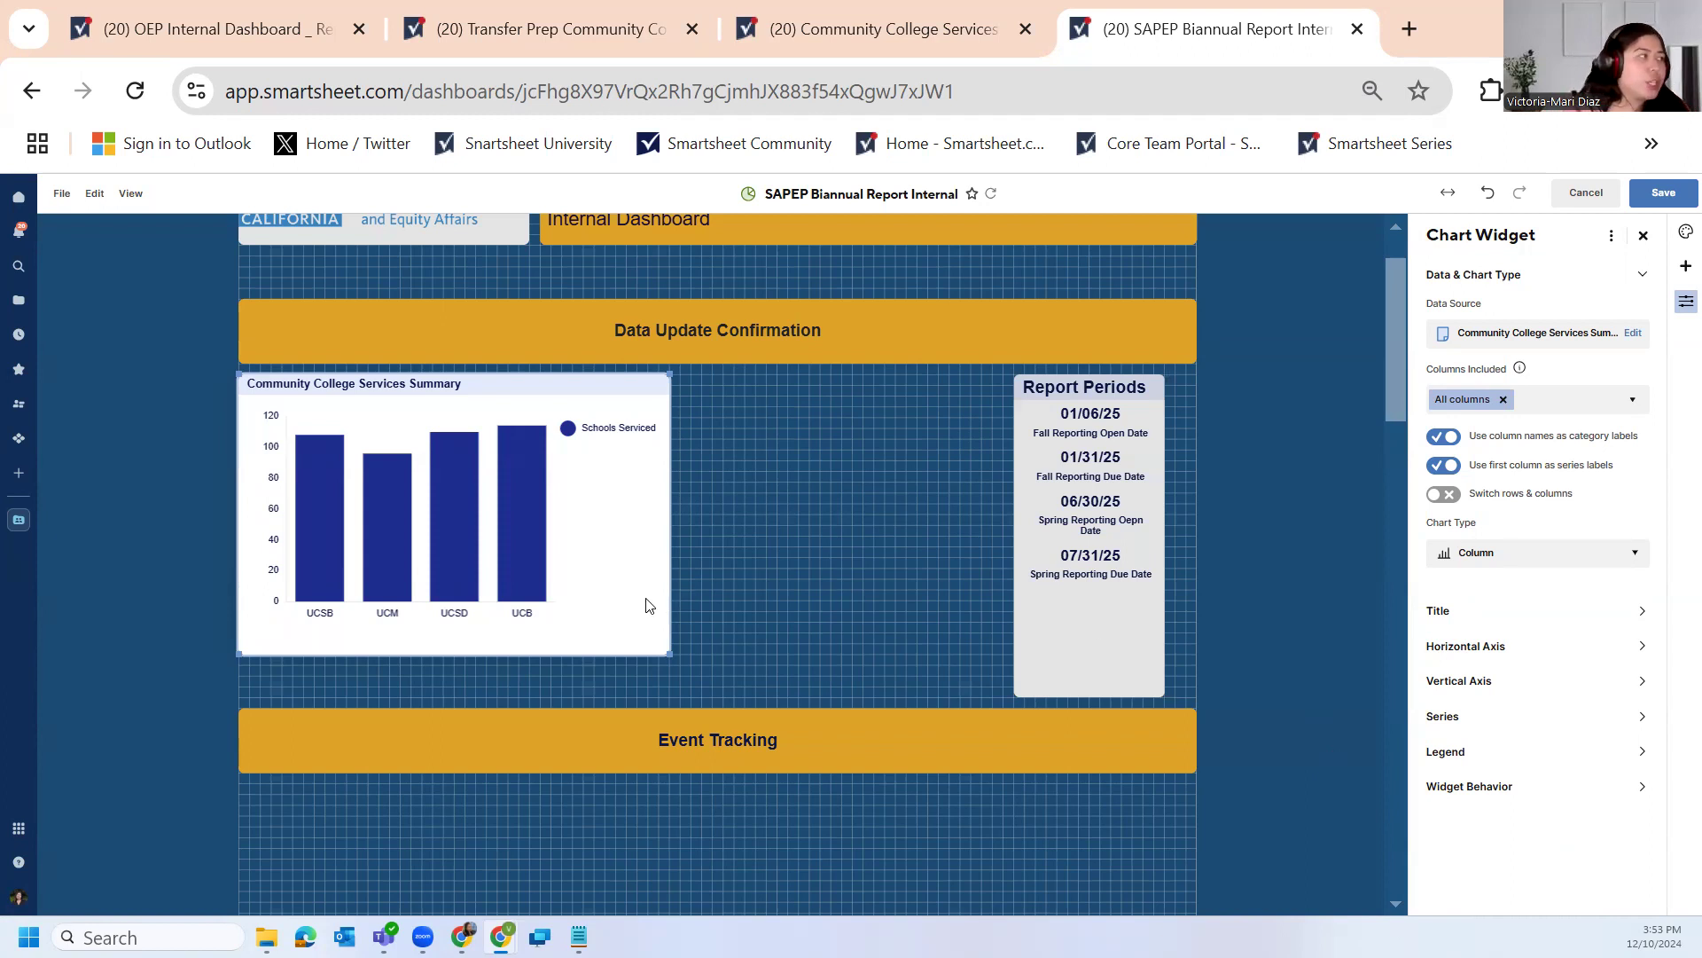
{"action": "left_click", "coordinate": [743, 606]}
{"action": "left_click_drag", "start_coordinate": [598, 590], "coordinate": [664, 597]}
{"action": "left_click", "coordinate": [837, 607]}
{"action": "left_click", "coordinate": [807, 609]}
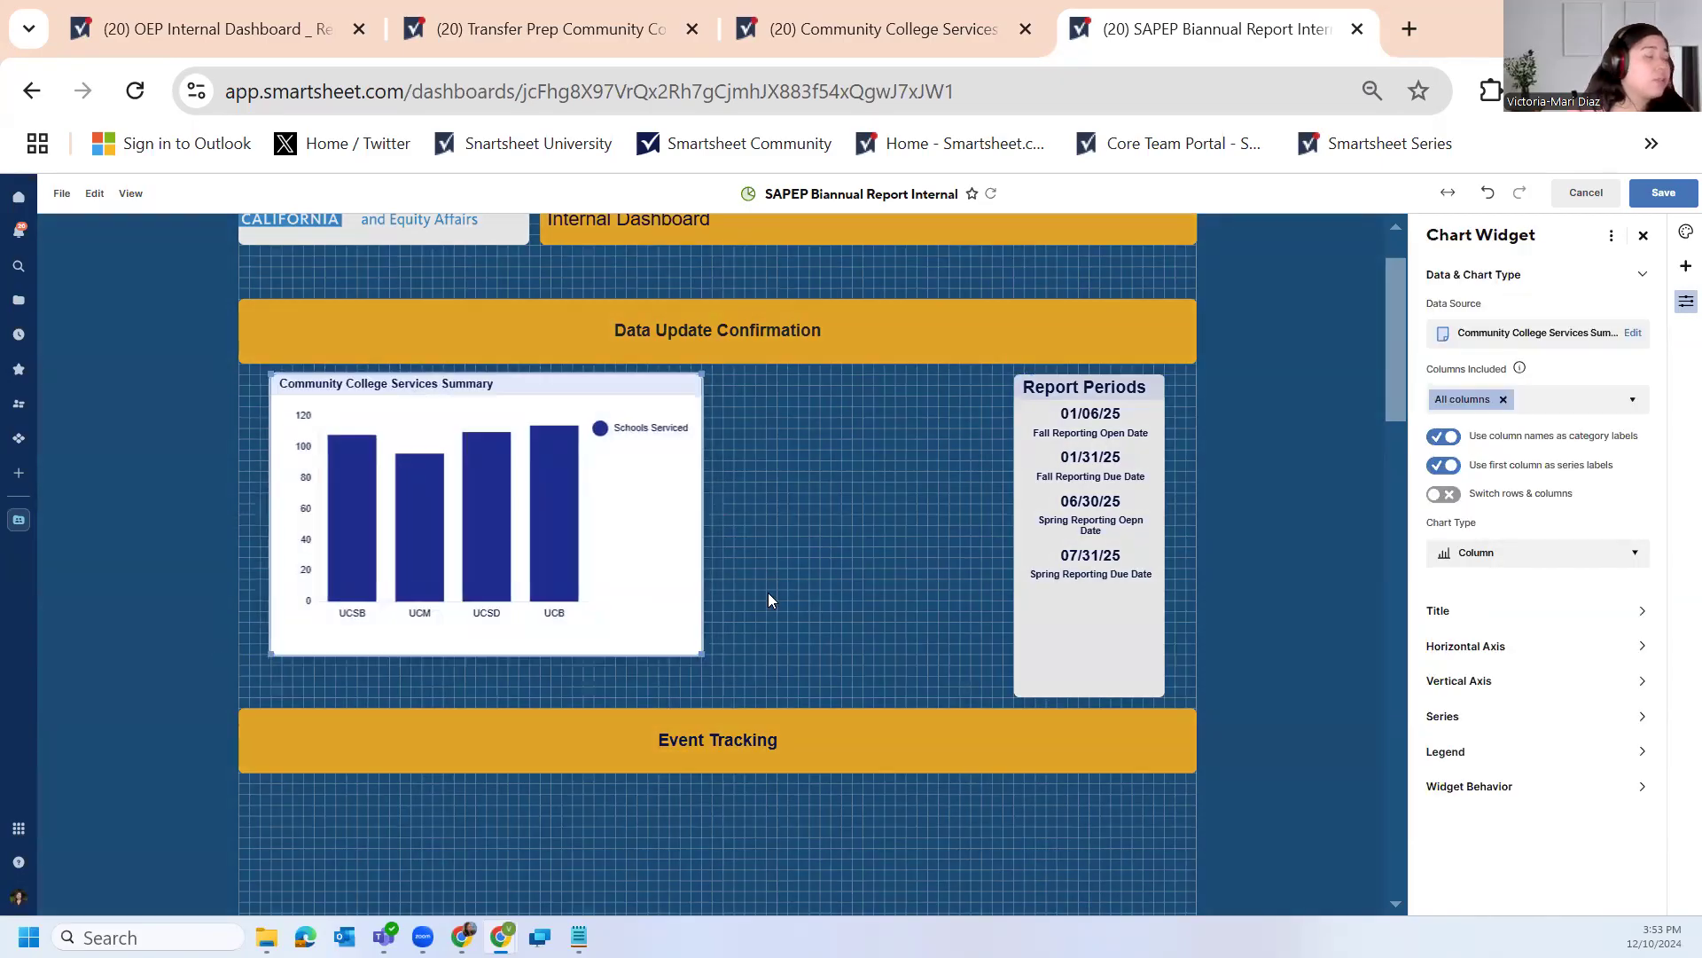